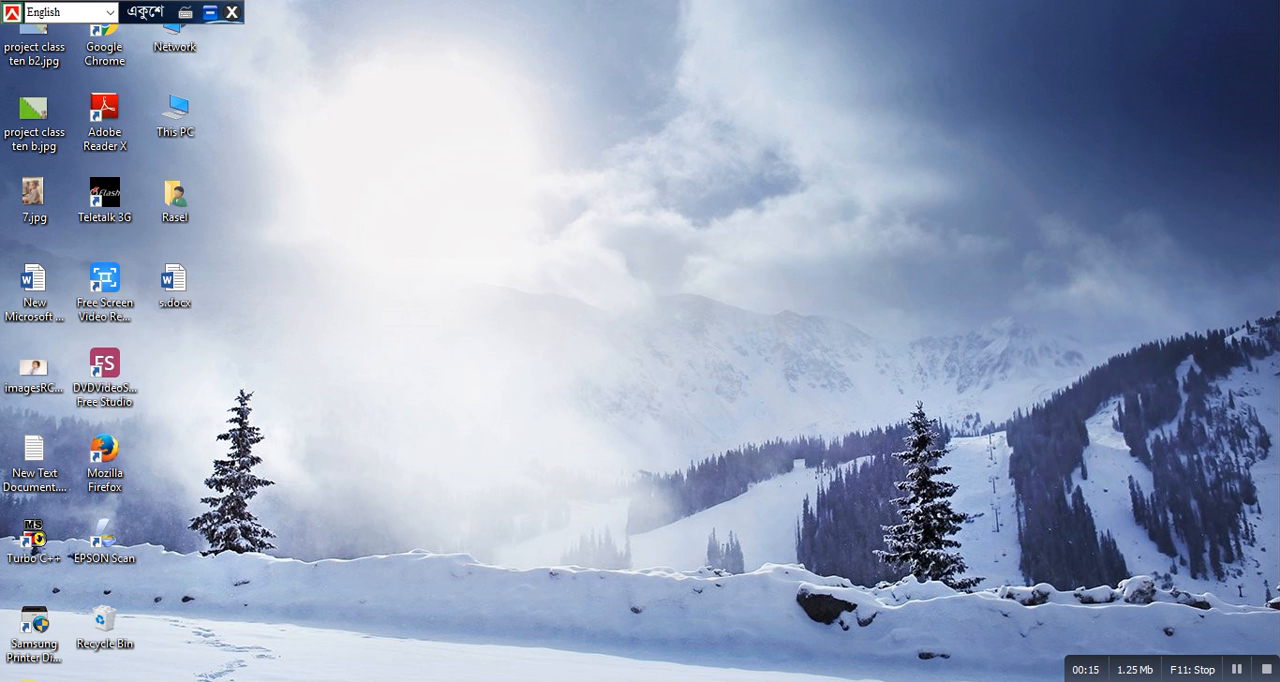
- Launch Excel 2016 and create a blank workbook
{"action": "key", "text": "super"}
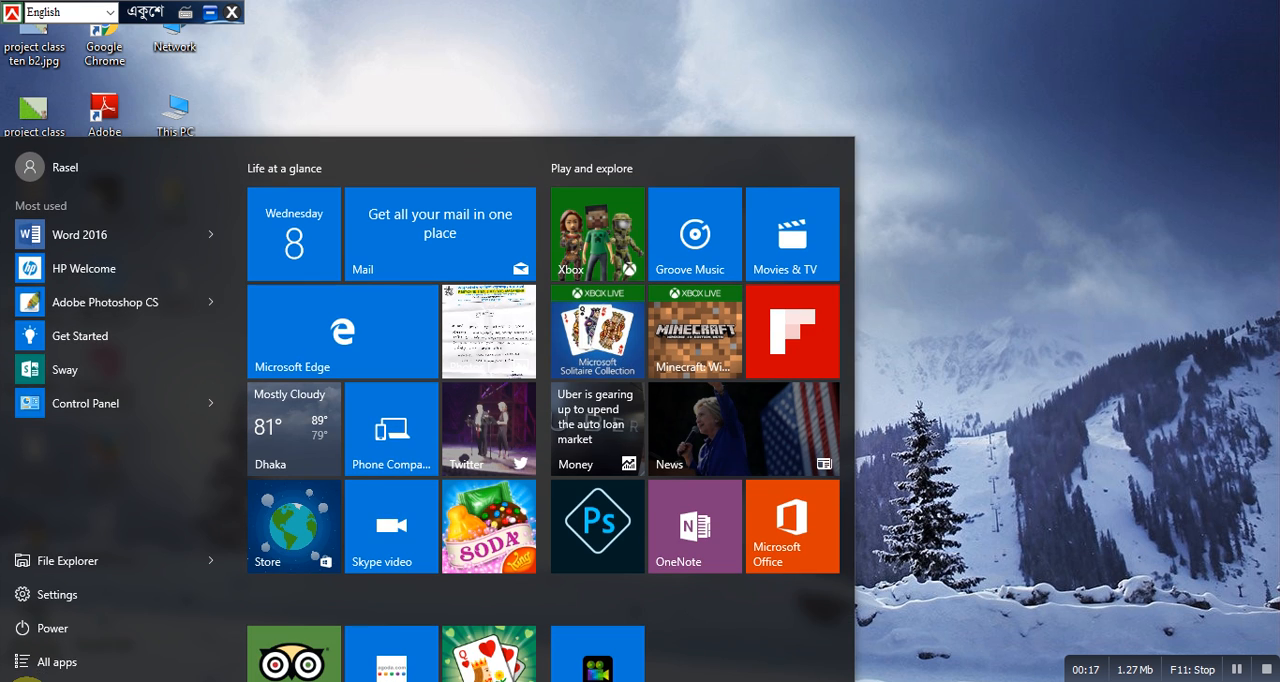
{"action": "left_click", "coordinate": [80, 659]}
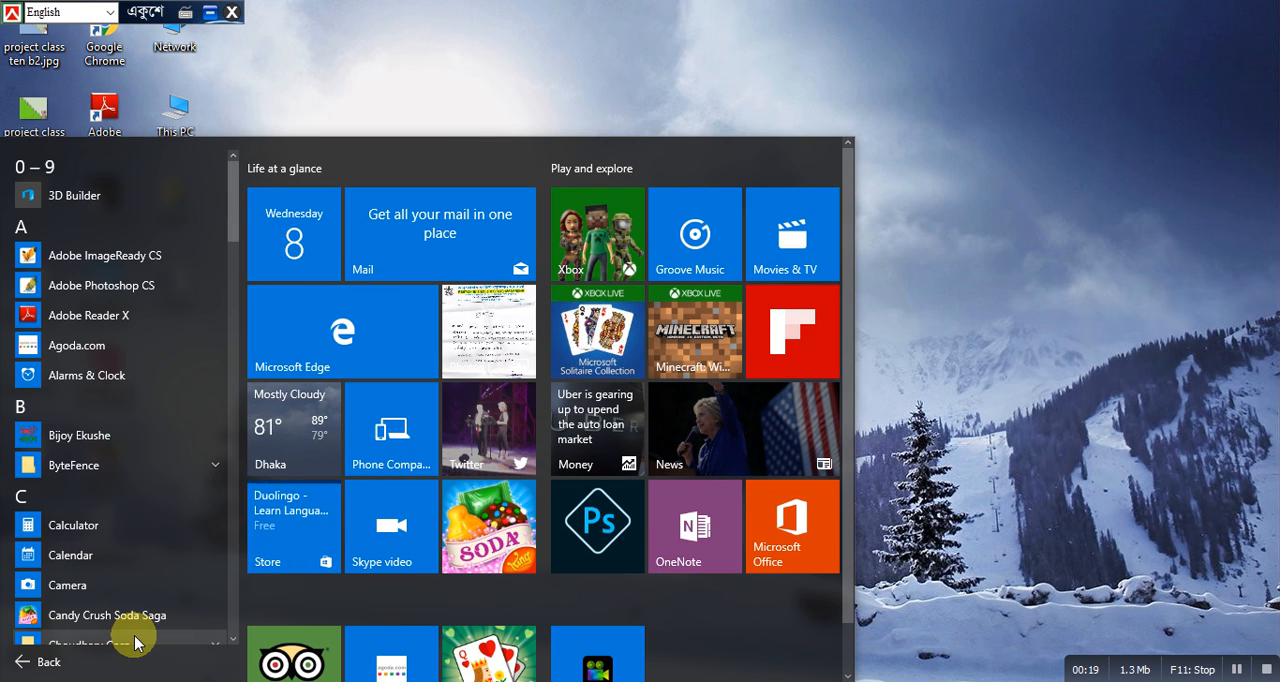
{"action": "scroll", "coordinate": [135, 642], "scroll_direction": "down", "scroll_amount": 3}
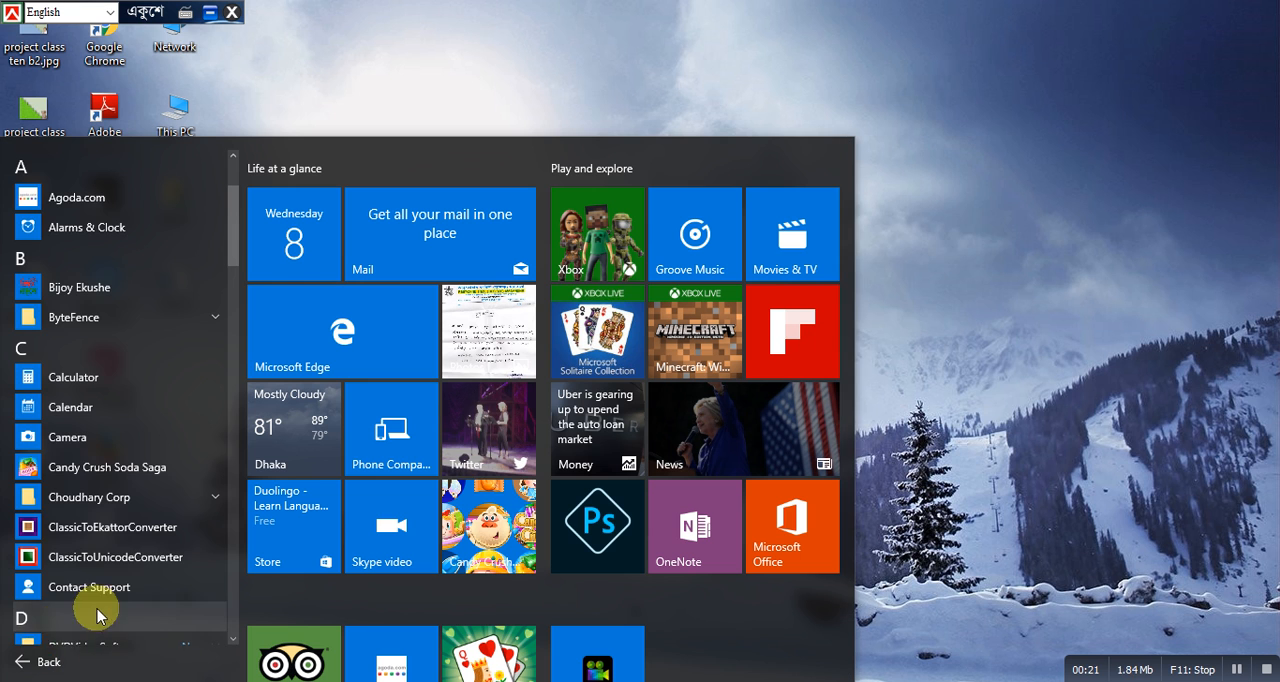
{"action": "scroll", "coordinate": [130, 590], "scroll_direction": "down", "scroll_amount": 1}
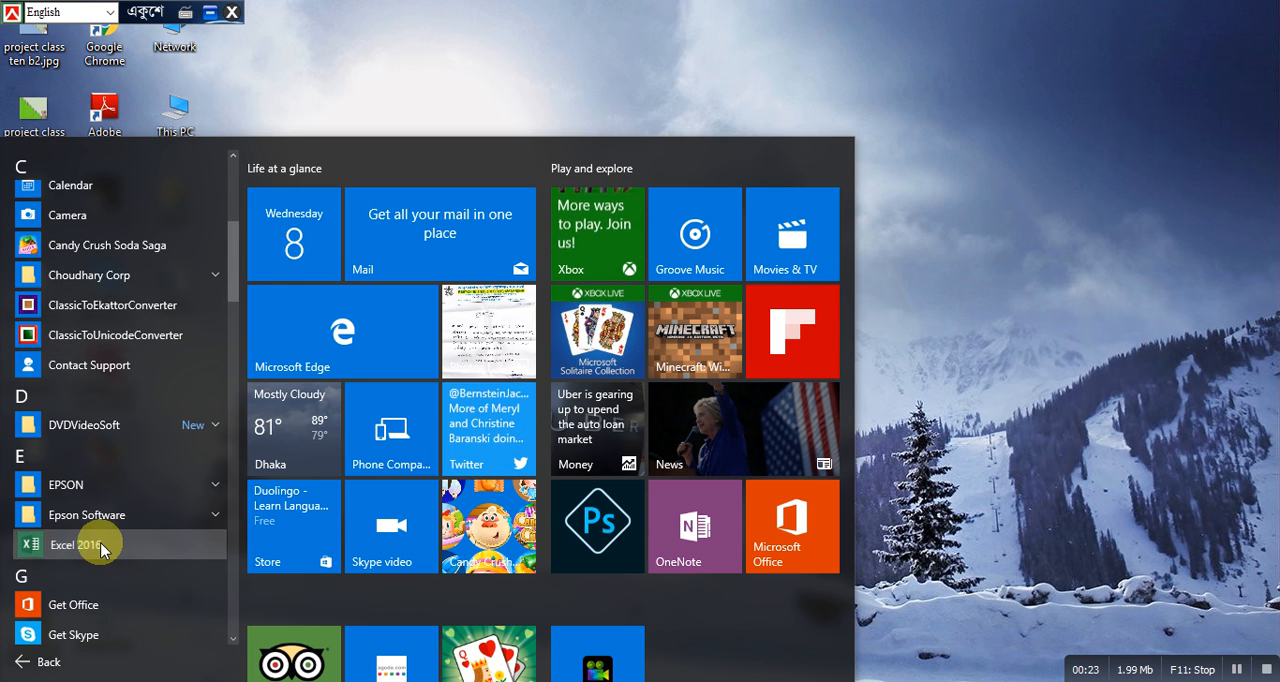
{"action": "left_click", "coordinate": [106, 545]}
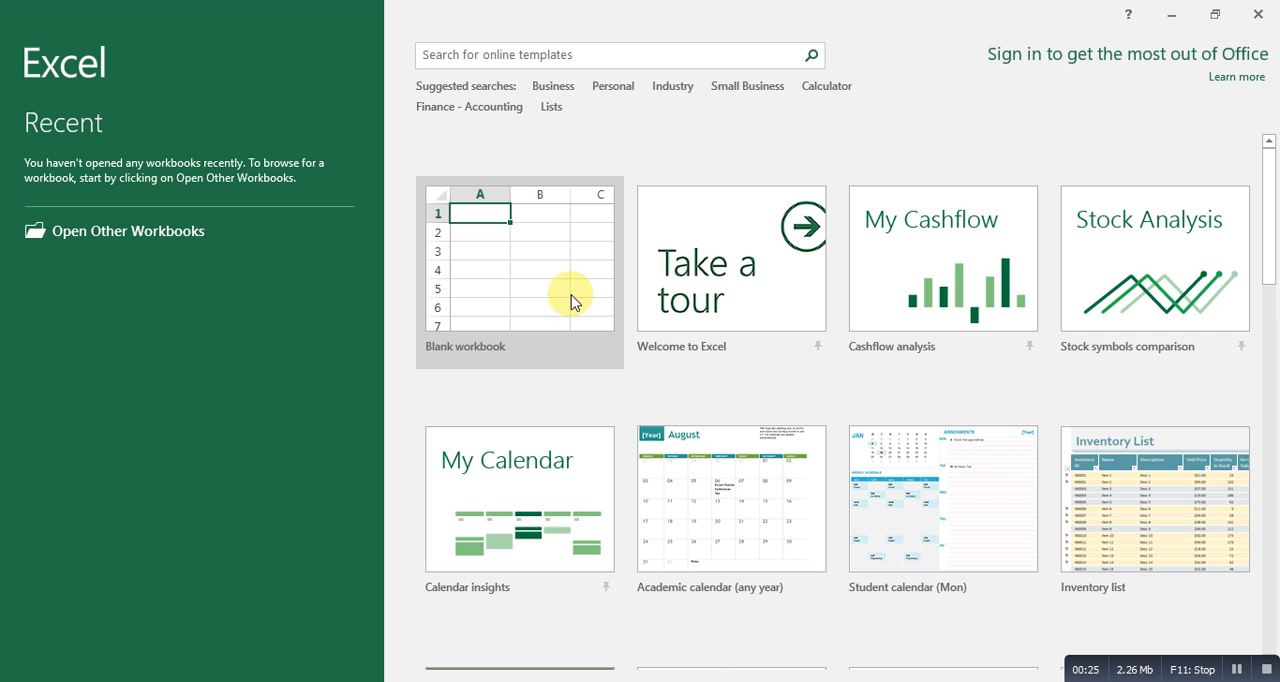
{"action": "left_click", "coordinate": [526, 287]}
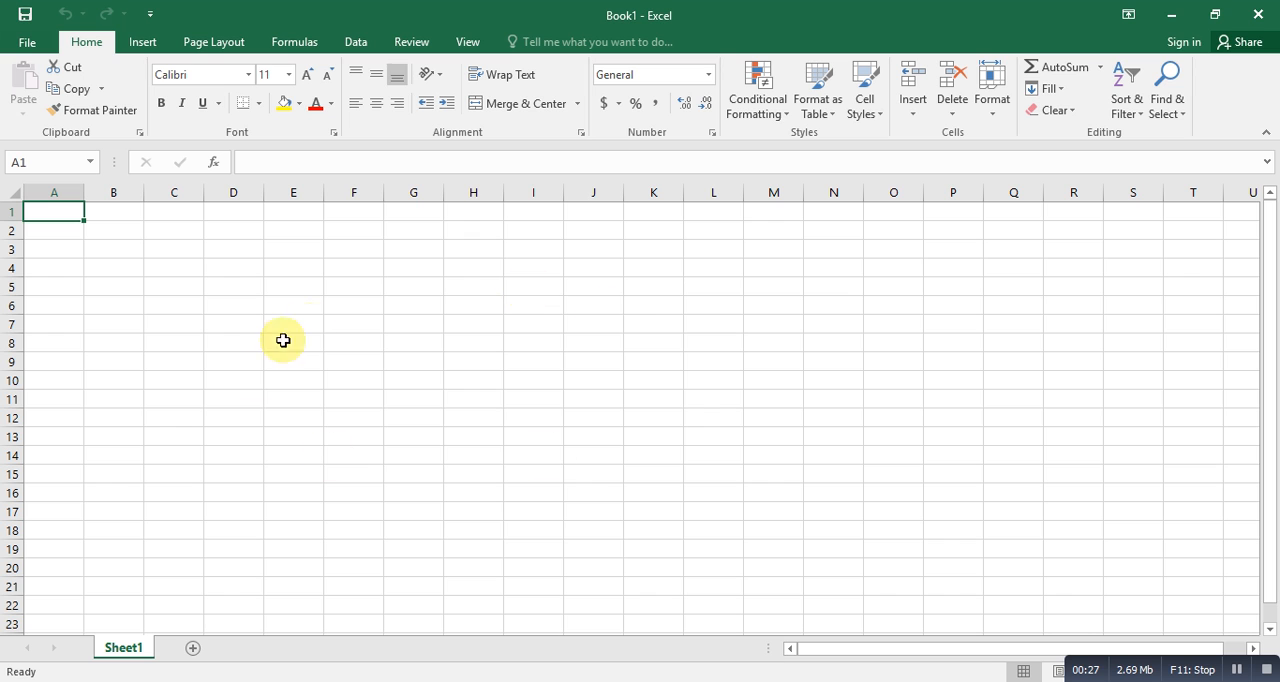
- Enter the title "Invoice" in cell F3
{"action": "left_click", "coordinate": [355, 254]}
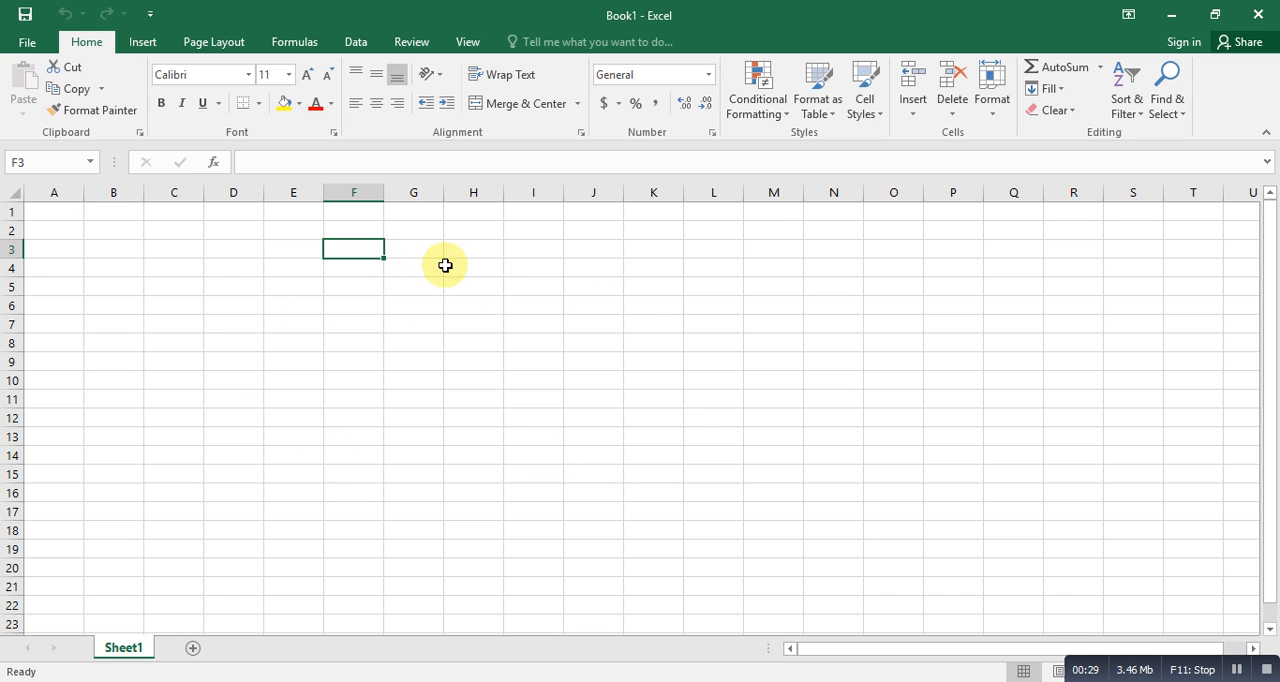
{"action": "type", "text": "I"}
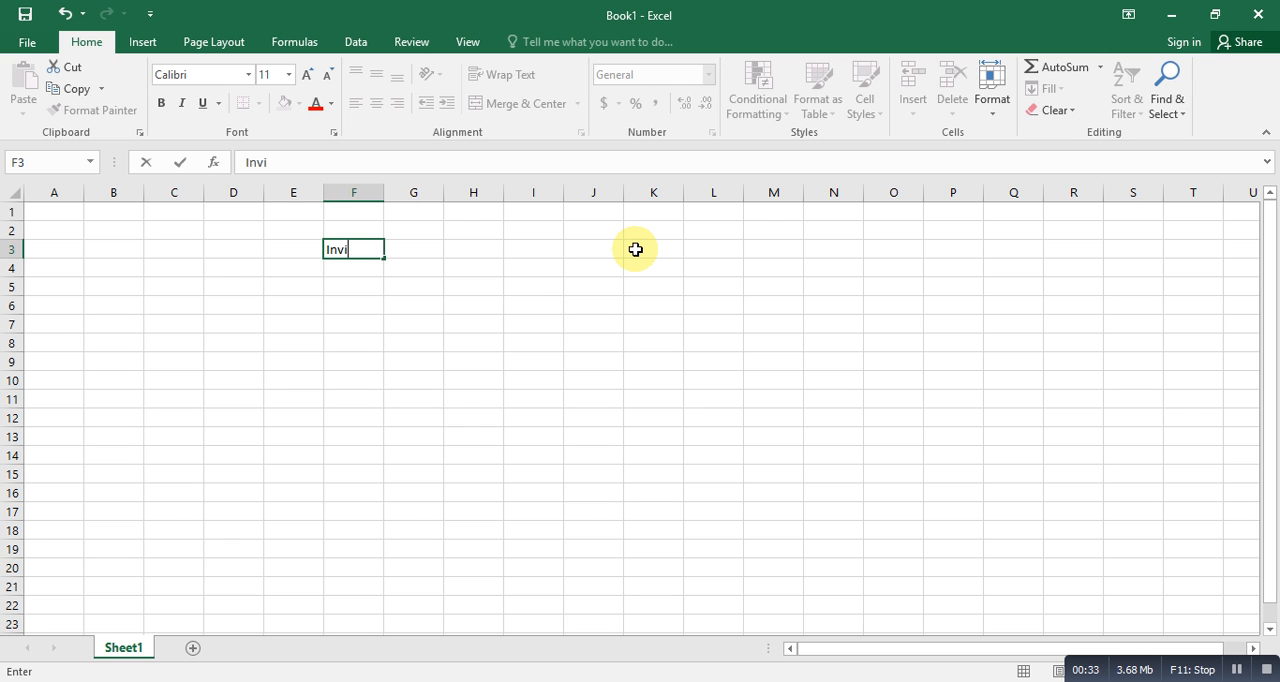
{"action": "type", "text": "nvoice"}
{"action": "key", "text": "Return"}
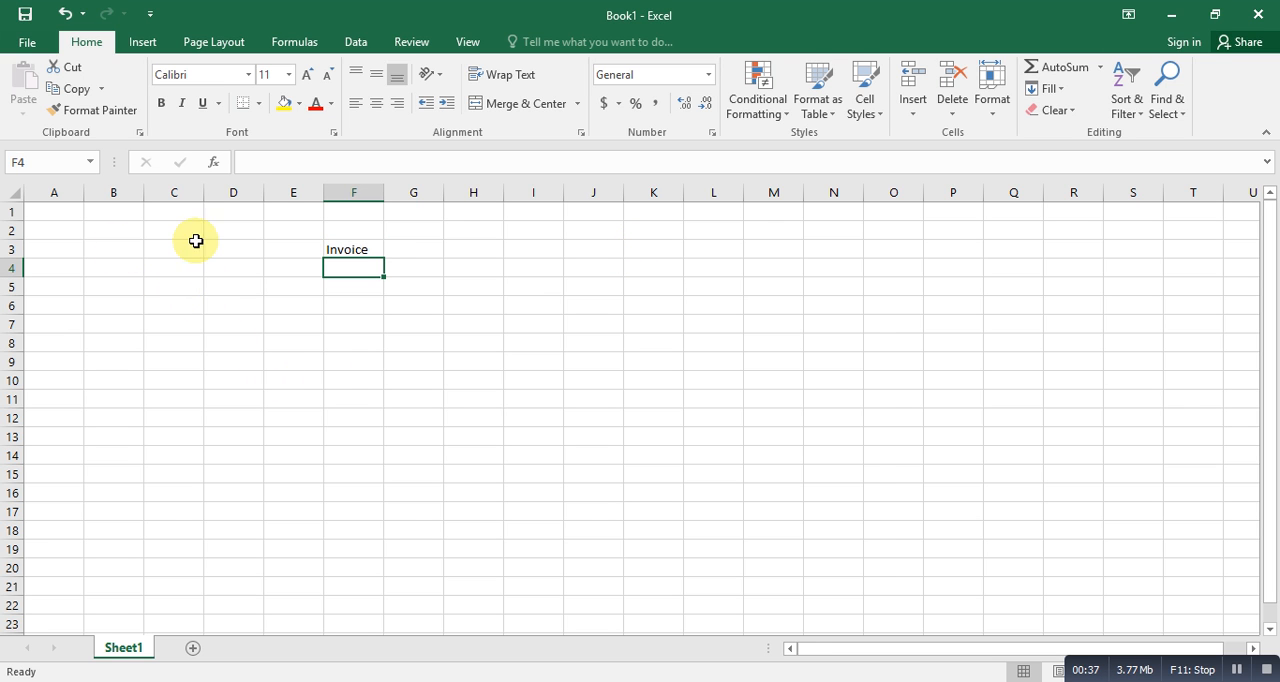
- Set the font size of the entire sheet to 14
{"action": "left_click", "coordinate": [11, 193]}
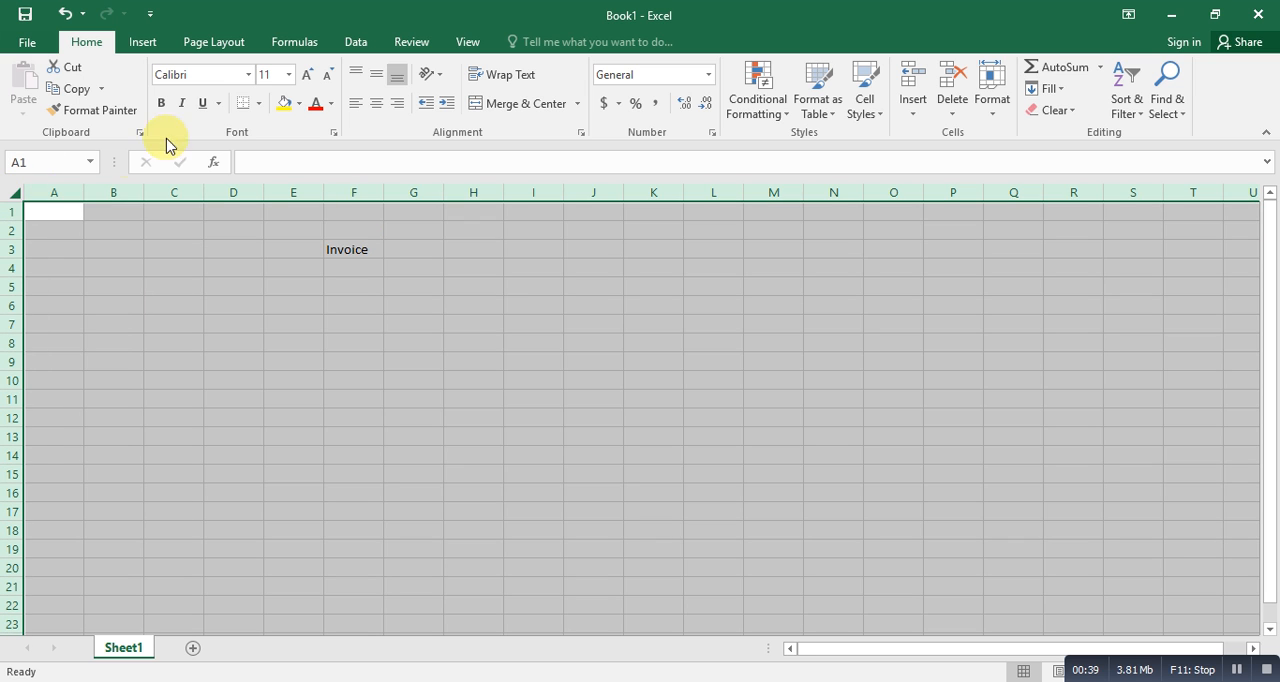
{"action": "left_click", "coordinate": [288, 74]}
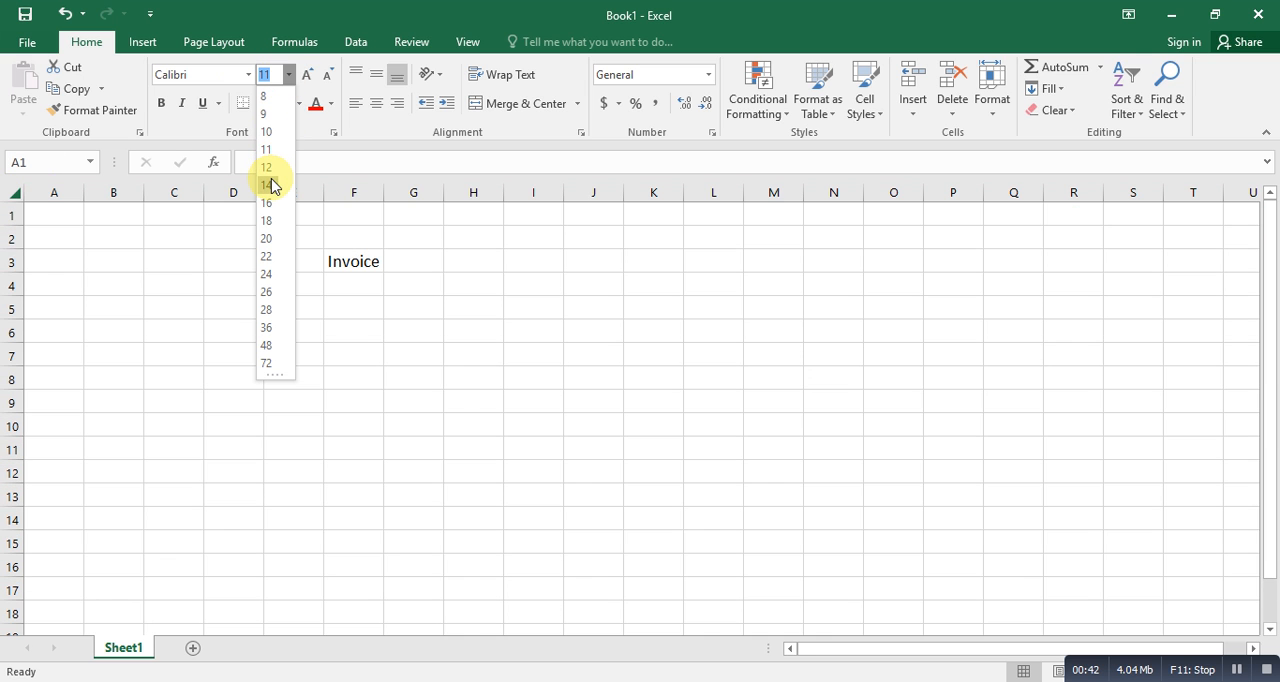
{"action": "left_click", "coordinate": [271, 185]}
{"action": "left_click", "coordinate": [371, 388]}
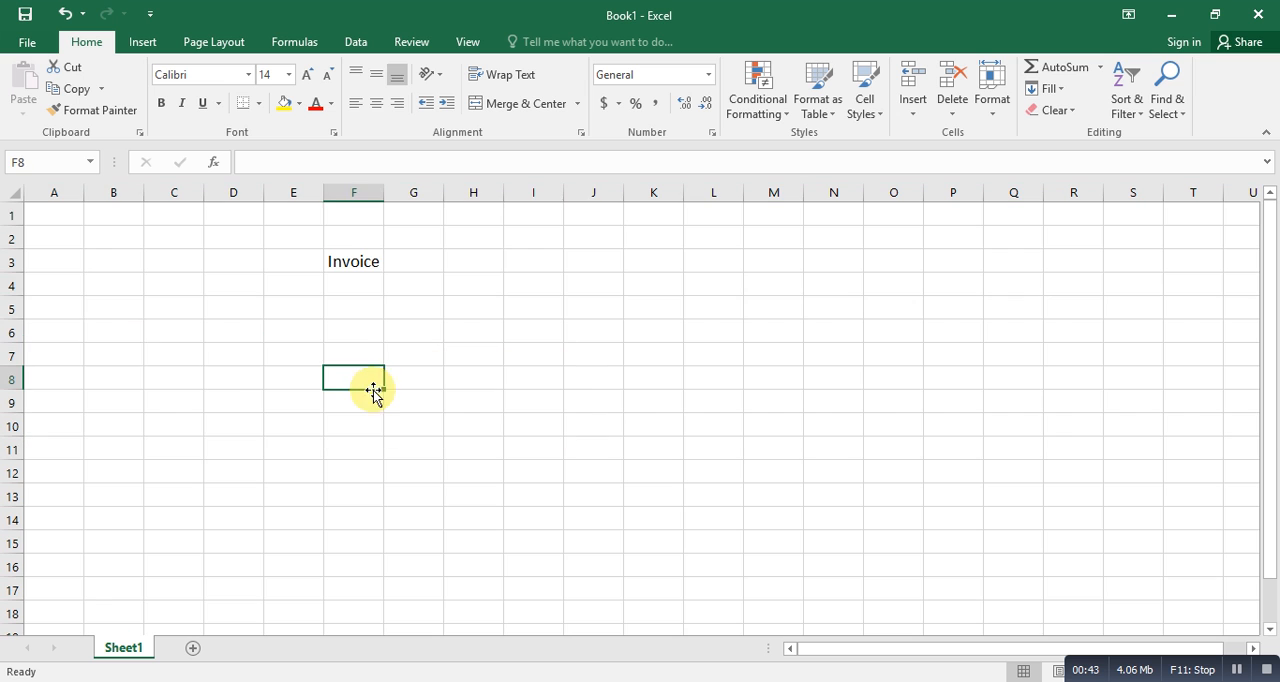
- Enter the column headings "S.No", "Name" and "Details" in cells B4 to D4
{"action": "left_click", "coordinate": [125, 291]}
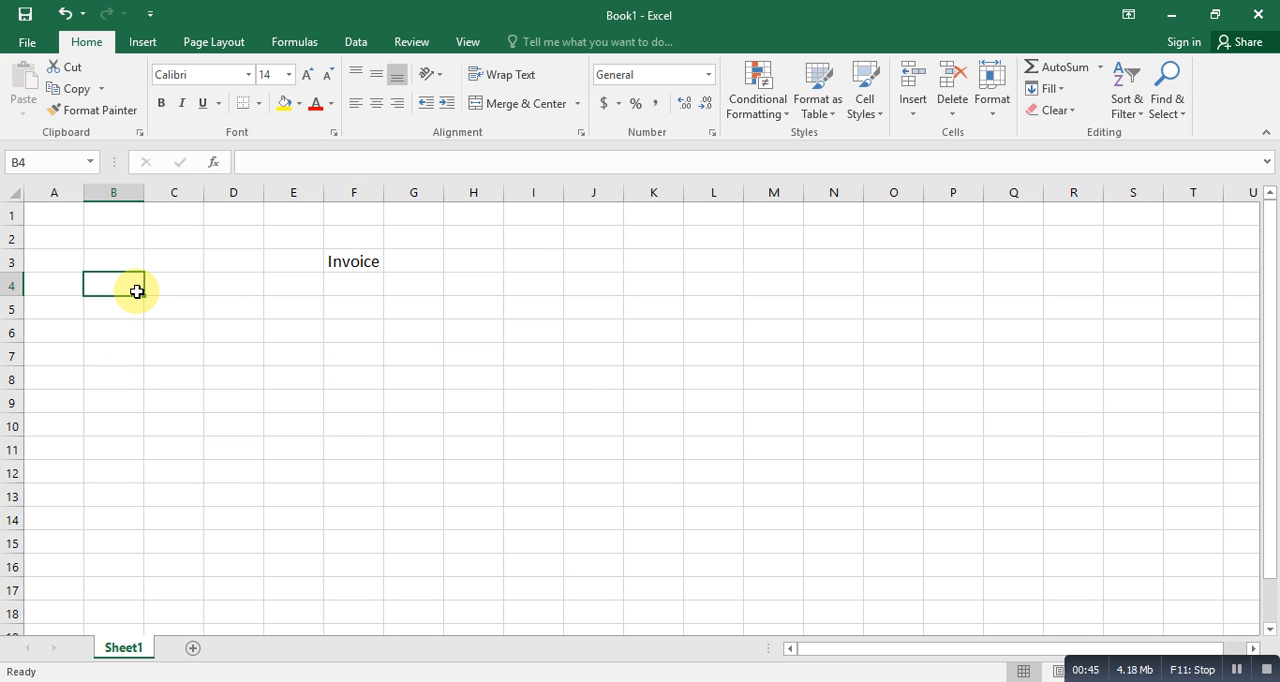
{"action": "type", "text": "S.No"}
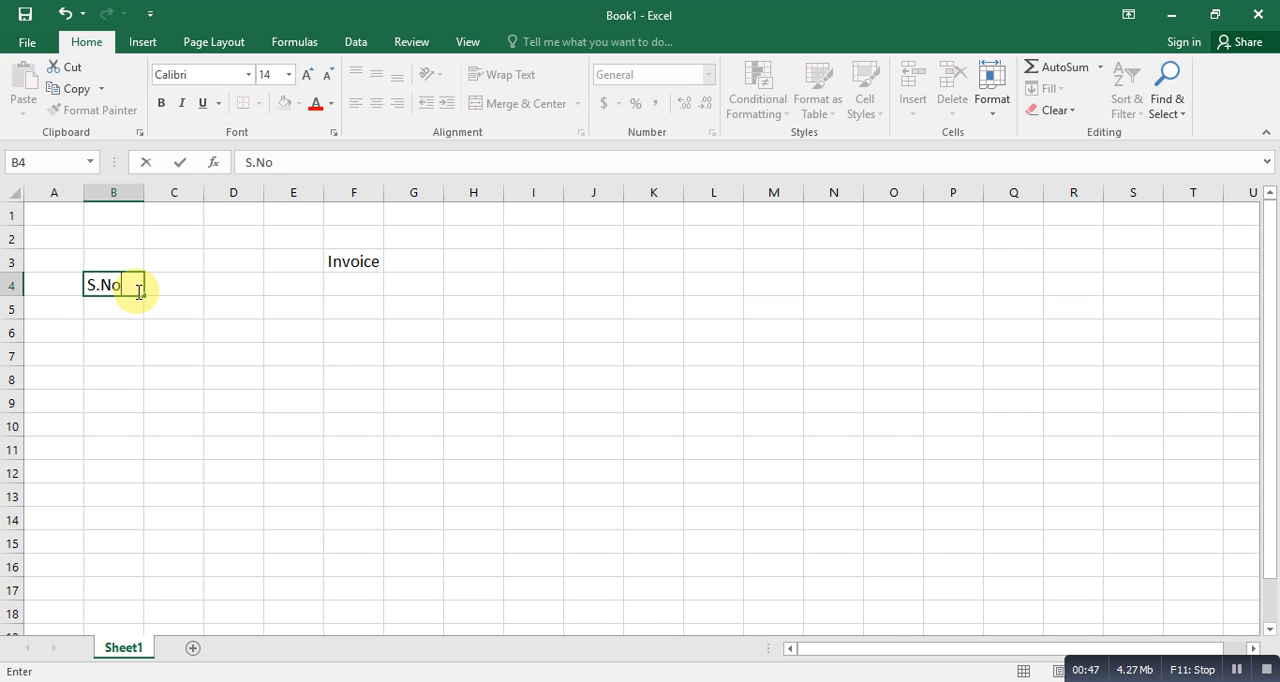
{"action": "key", "text": "Tab"}
{"action": "type", "text": "Name"}
{"action": "key", "text": "Tab"}
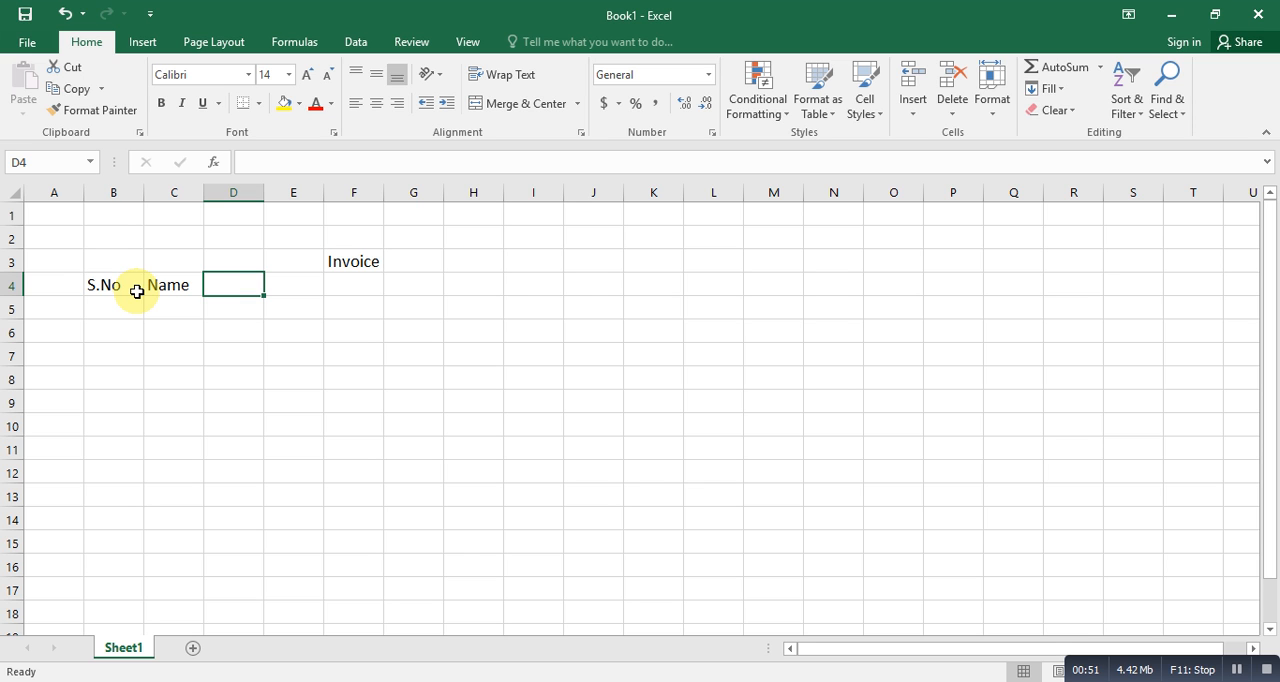
{"action": "type", "text": "Details"}
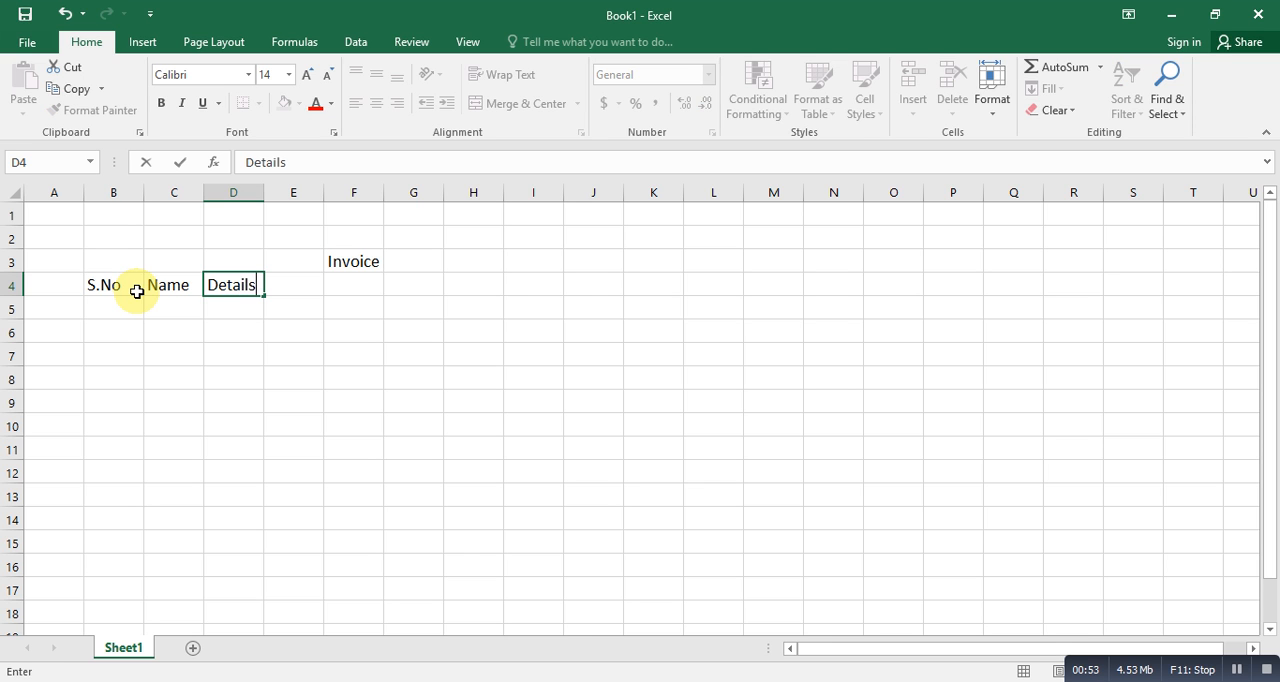
{"action": "key", "text": "Tab"}
- Add the column headings "Quantity" in E4 and "Rate" in F4
{"action": "type", "text": "Rate"}
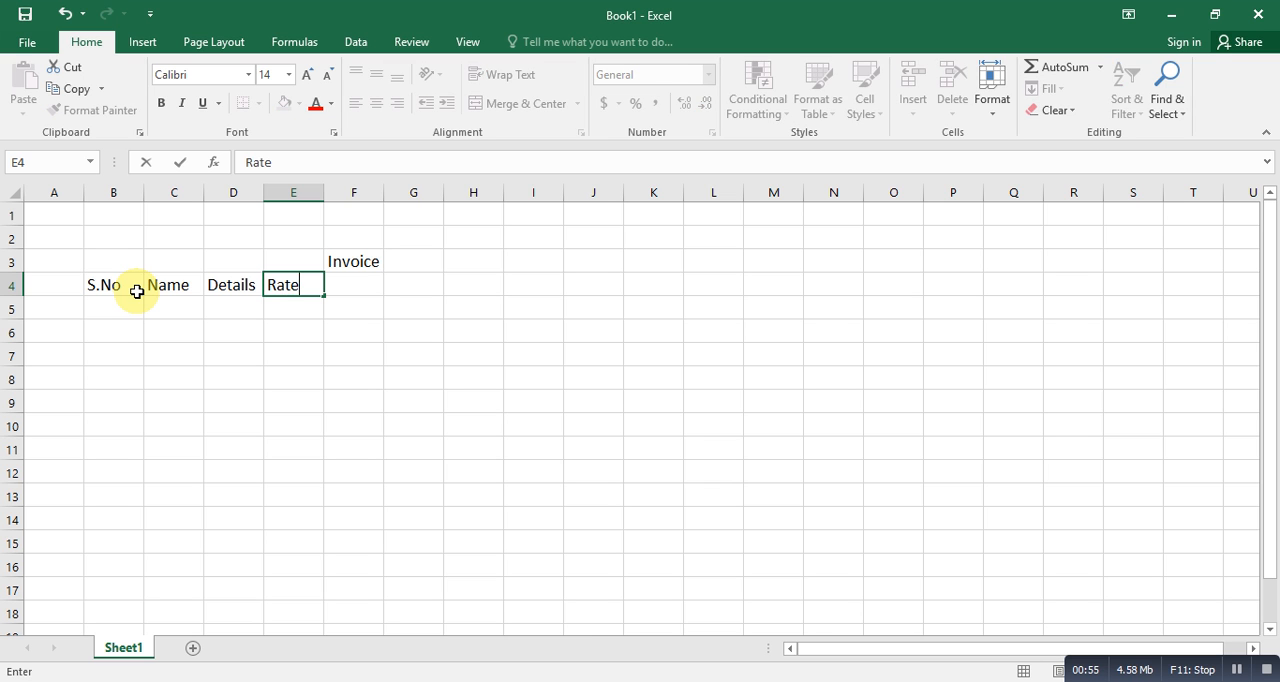
{"action": "key", "text": "BackSpace"}
{"action": "key", "text": "BackSpace"}
{"action": "type", "text": "Quantity"}
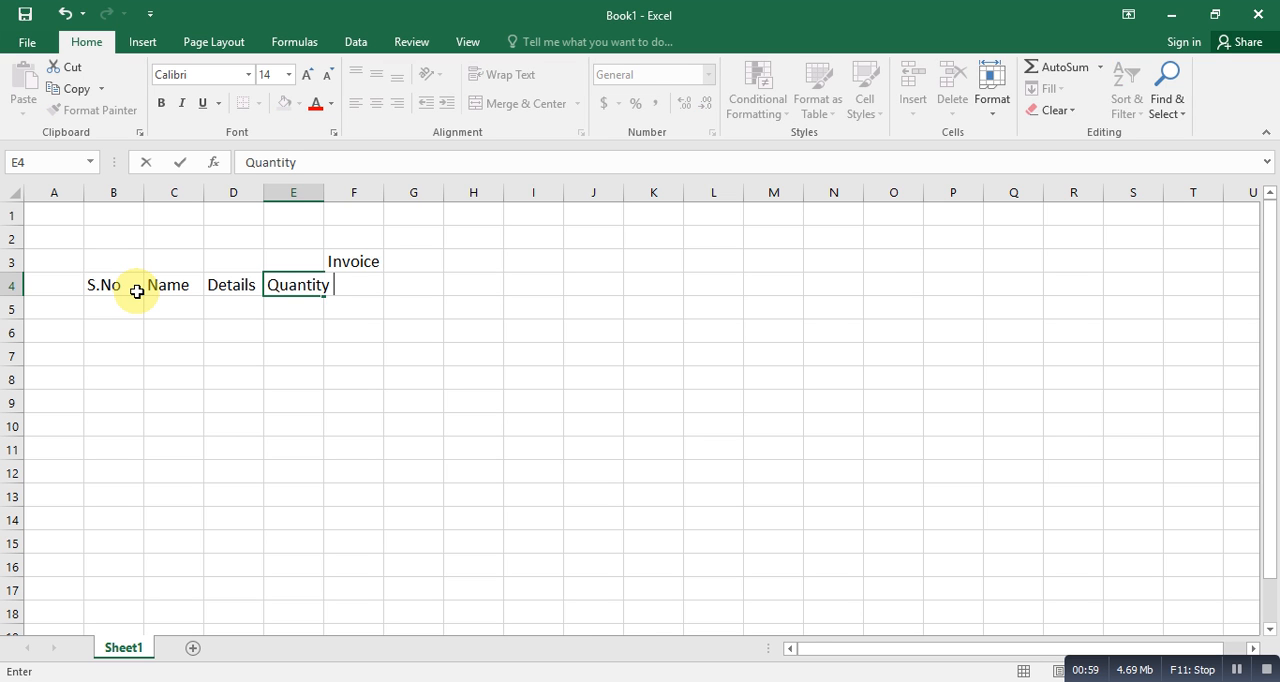
{"action": "key", "text": "Tab"}
{"action": "type", "text": "Rate"}
{"action": "key", "text": "Tab"}
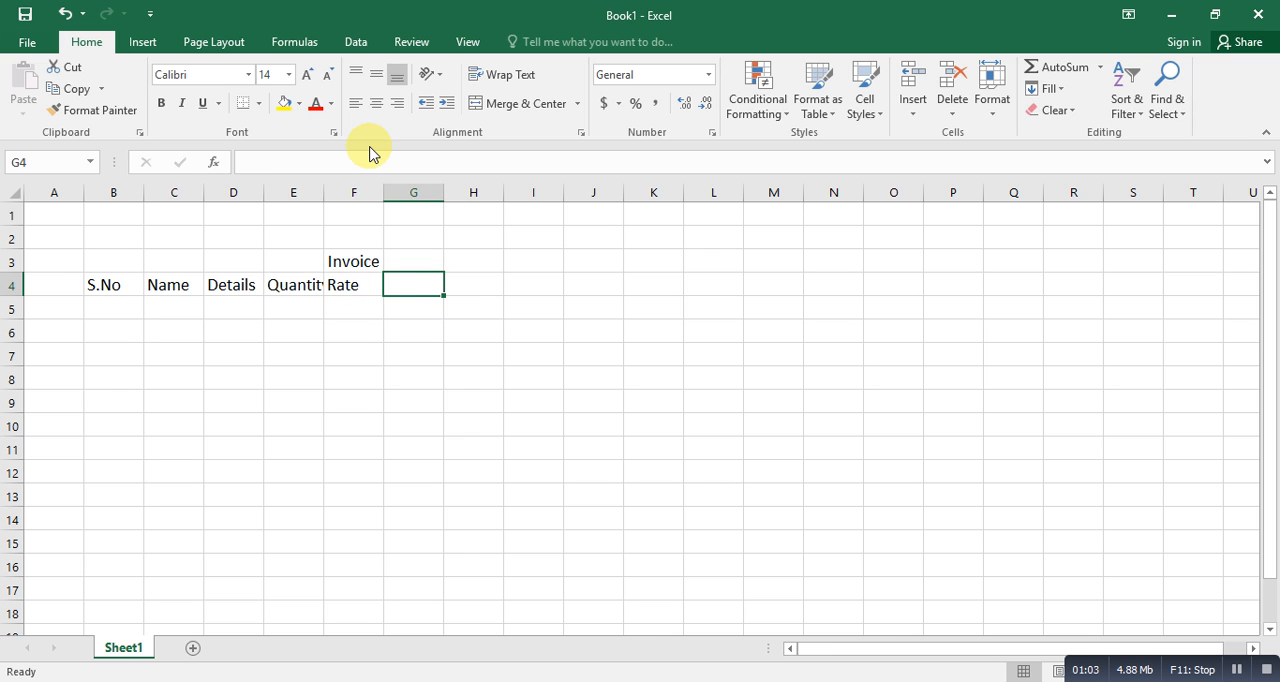
{"action": "left_click_drag", "start_coordinate": [217, 287], "coordinate": [354, 285]}
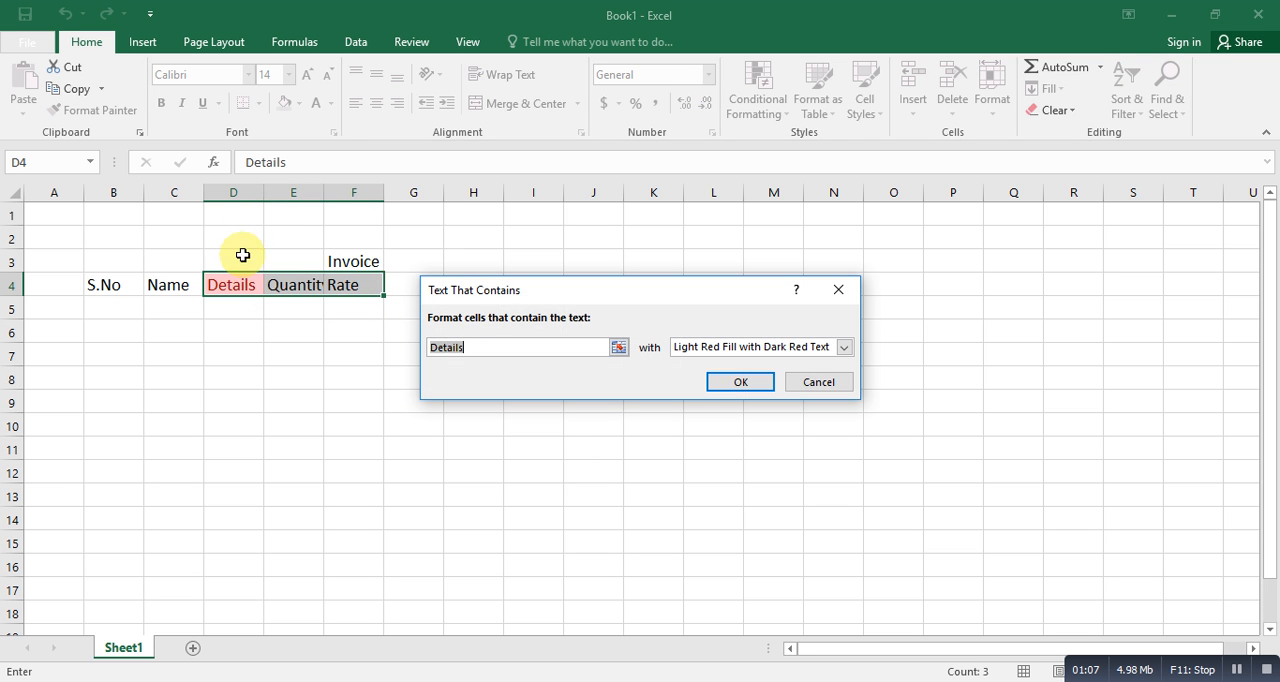
{"action": "left_click", "coordinate": [812, 383]}
{"action": "left_click", "coordinate": [226, 360]}
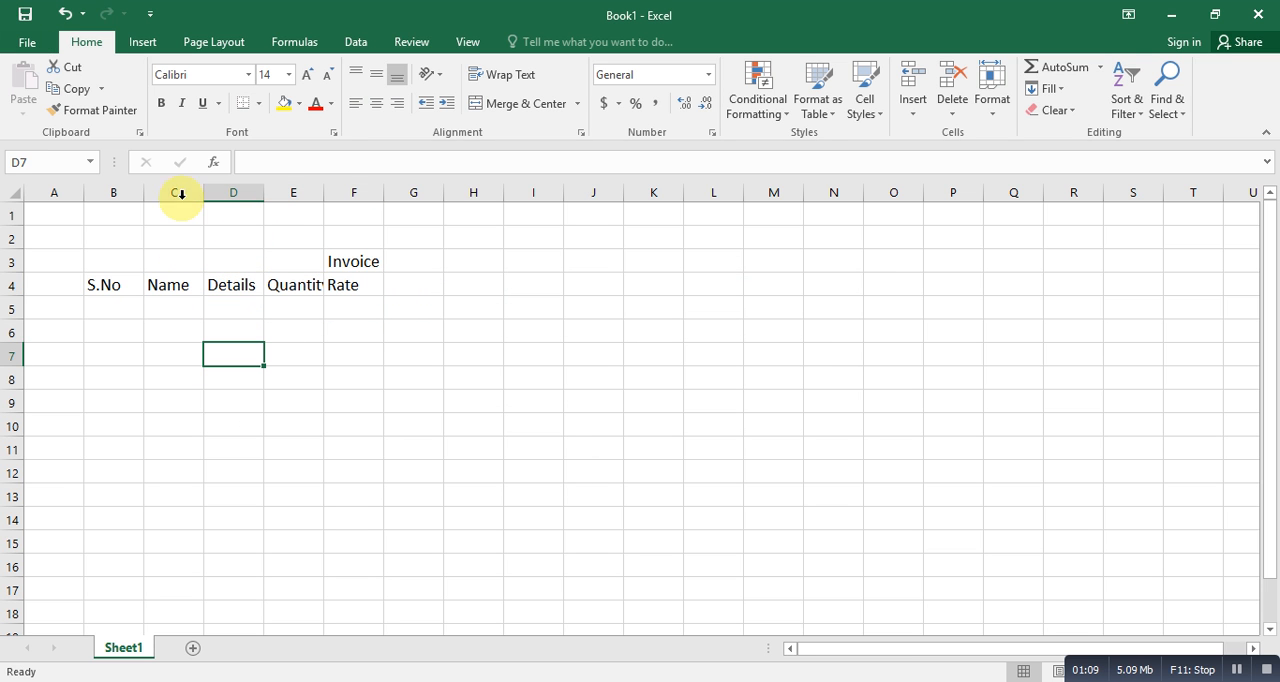
- Widen columns C, D, E and F to give the Name, Details, Quantity and Rate fields more room
{"action": "left_click_drag", "start_coordinate": [204, 191], "coordinate": [430, 191]}
{"action": "left_click", "coordinate": [522, 186]}
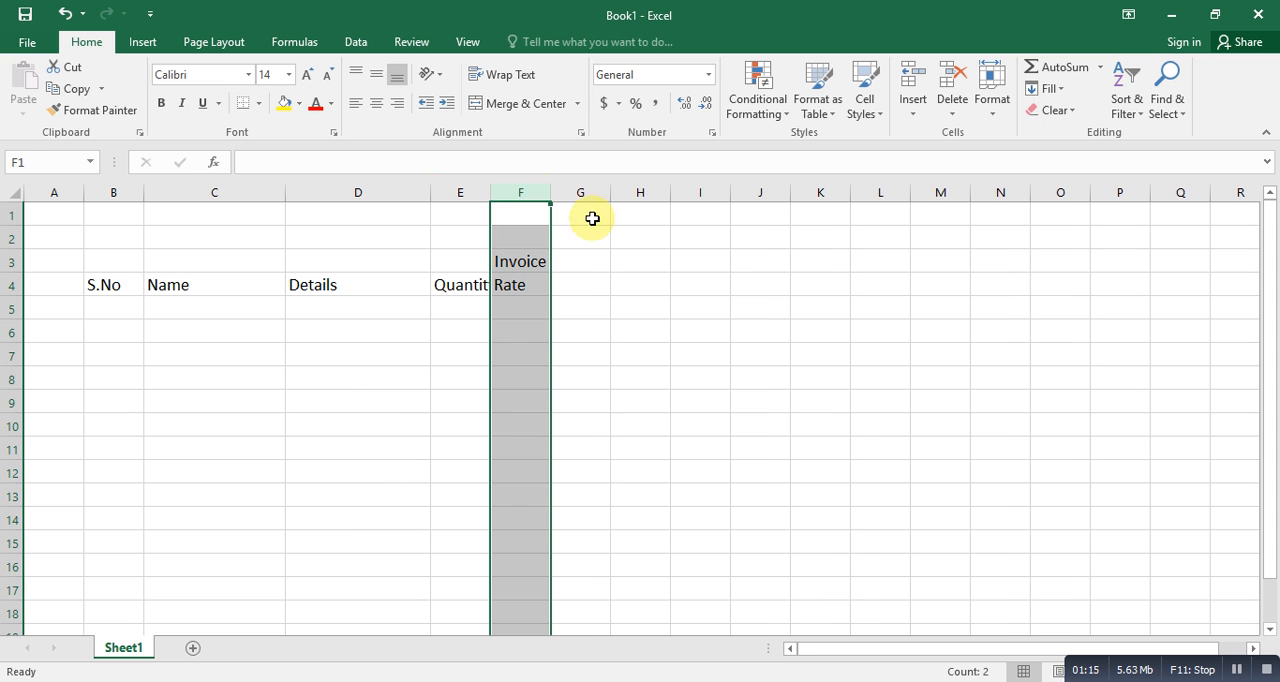
{"action": "left_click", "coordinate": [645, 288]}
{"action": "left_click_drag", "start_coordinate": [552, 191], "coordinate": [617, 192]}
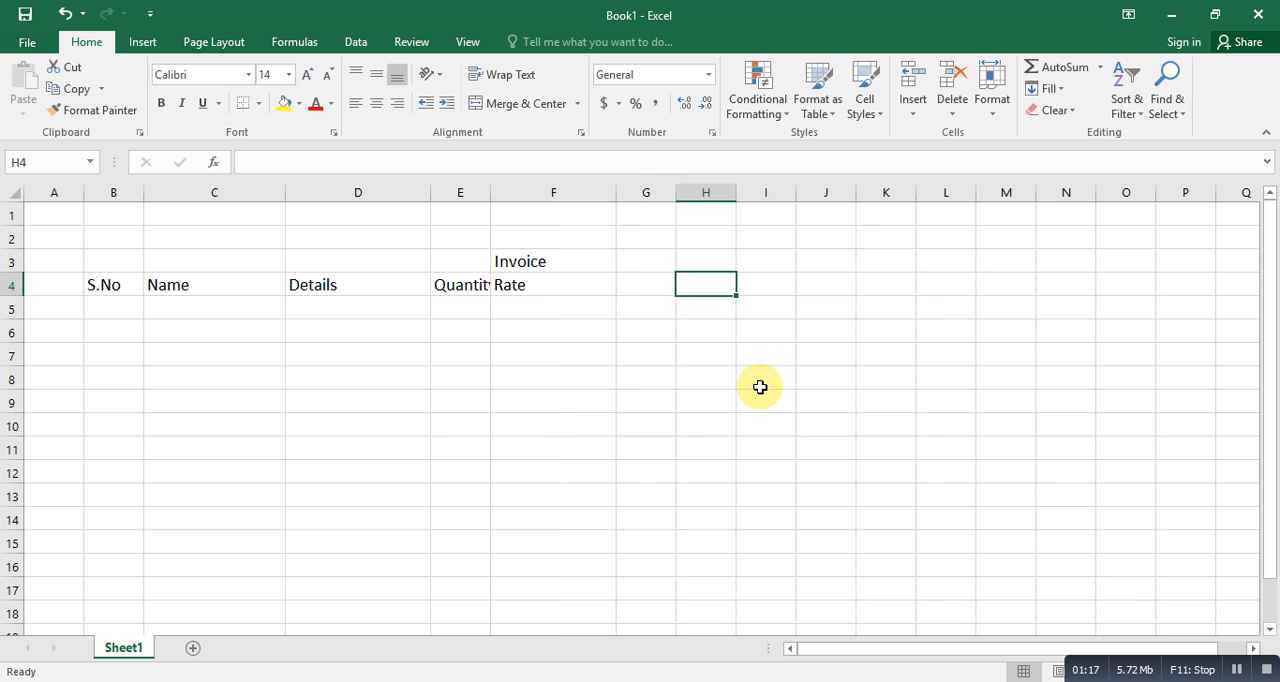
{"action": "left_click", "coordinate": [540, 352]}
{"action": "left_click_drag", "start_coordinate": [490, 192], "coordinate": [540, 191]}
{"action": "left_click", "coordinate": [698, 446]}
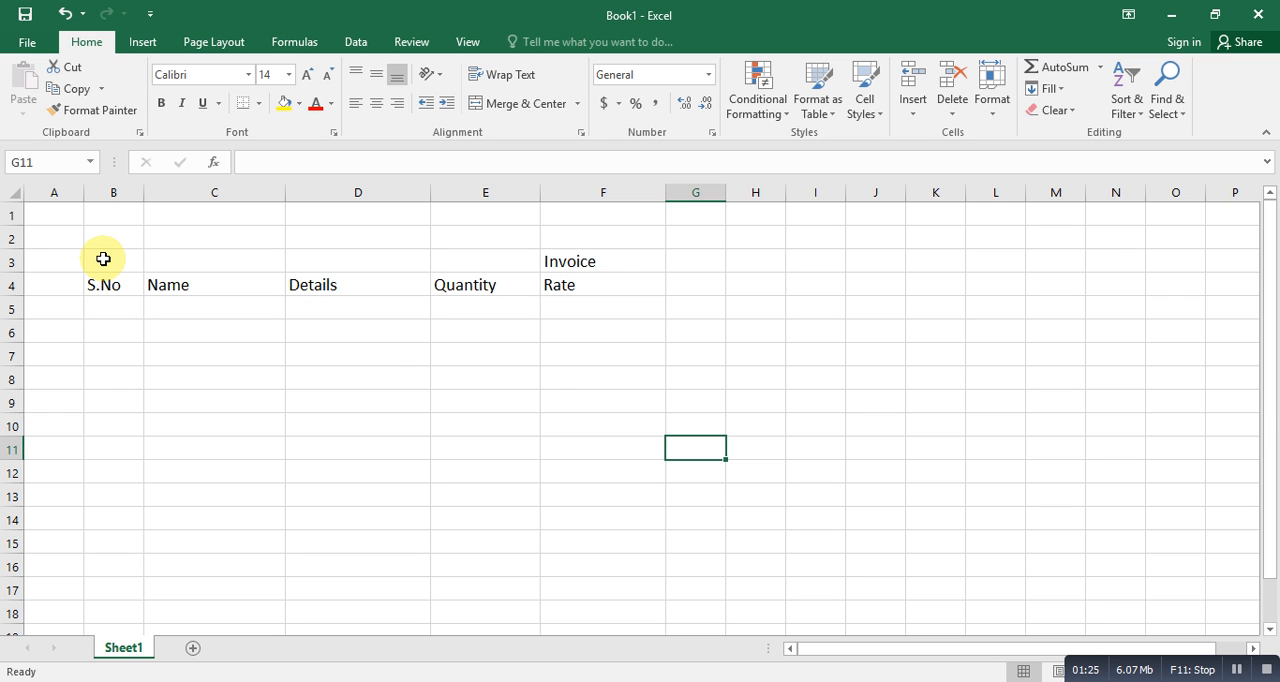
- Merge and center cells B3 to F3 so the "Invoice" title spans all the table columns
{"action": "left_click_drag", "start_coordinate": [103, 259], "coordinate": [586, 251]}
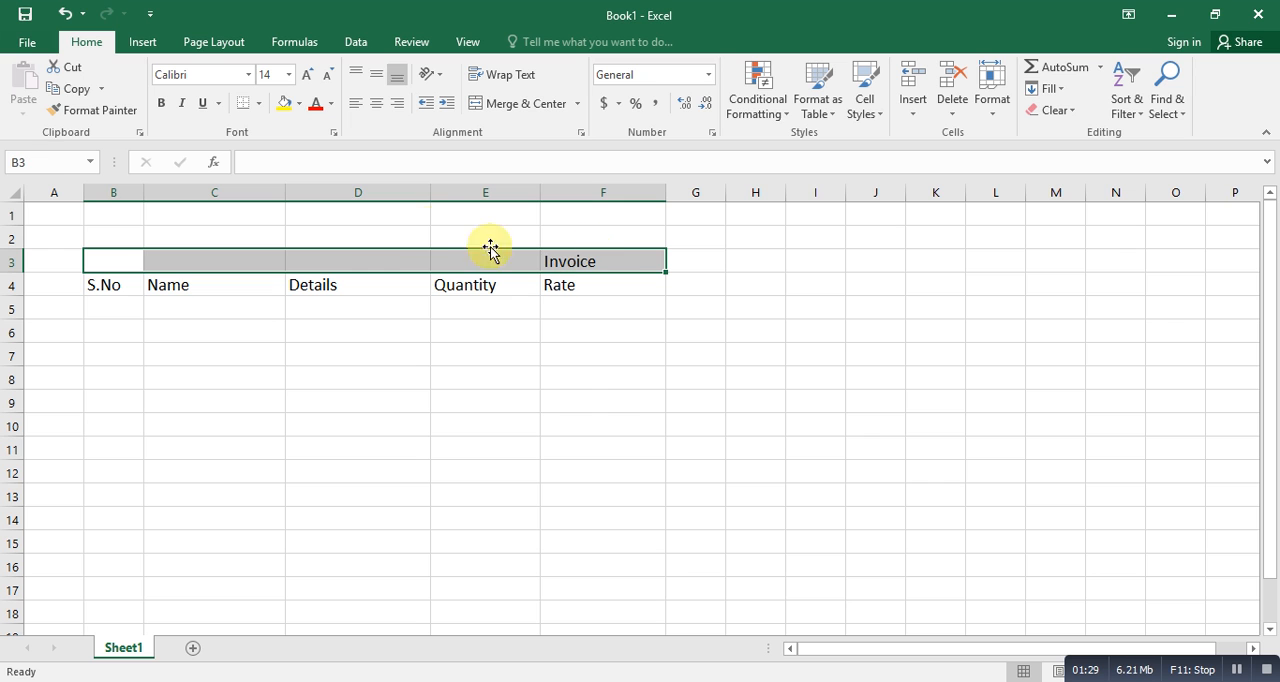
{"action": "mouse_move", "coordinate": [210, 355]}
{"action": "left_mouse_down"}
{"action": "mouse_move", "coordinate": [254, 343]}
{"action": "mouse_move", "coordinate": [220, 355]}
{"action": "left_mouse_up"}
{"action": "left_click", "coordinate": [113, 261]}
{"action": "left_click_drag", "start_coordinate": [113, 261], "coordinate": [593, 263]}
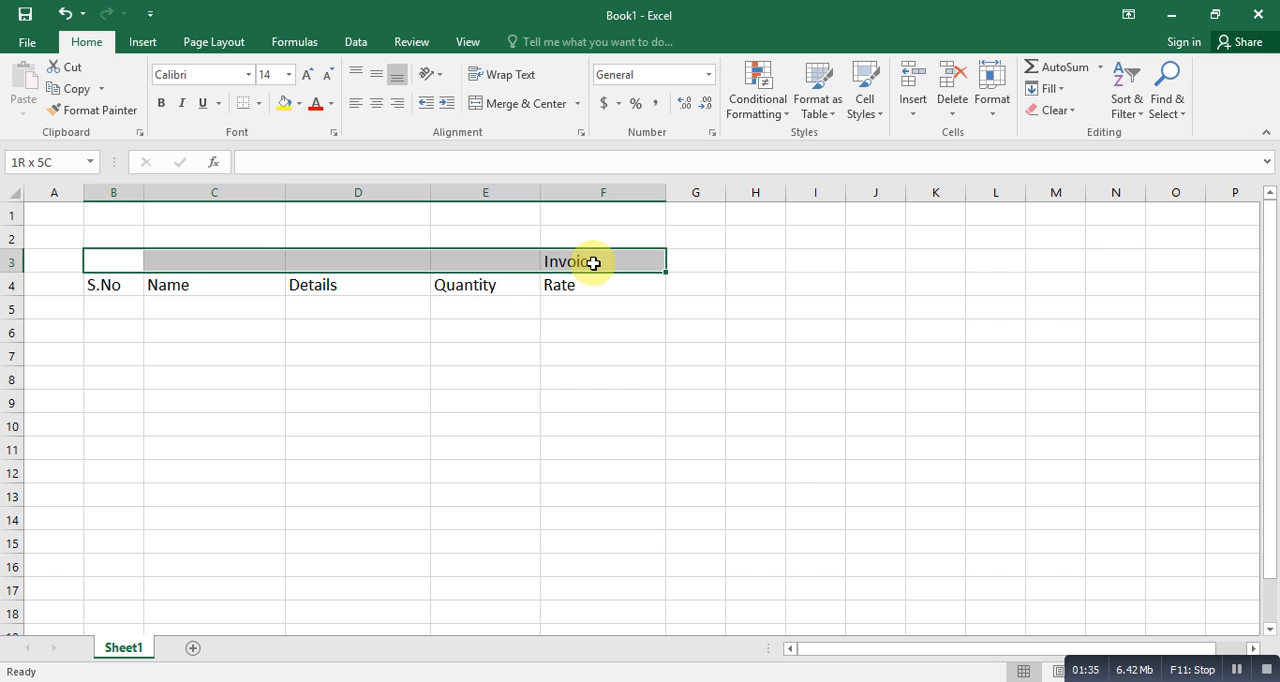
{"action": "left_click", "coordinate": [578, 105]}
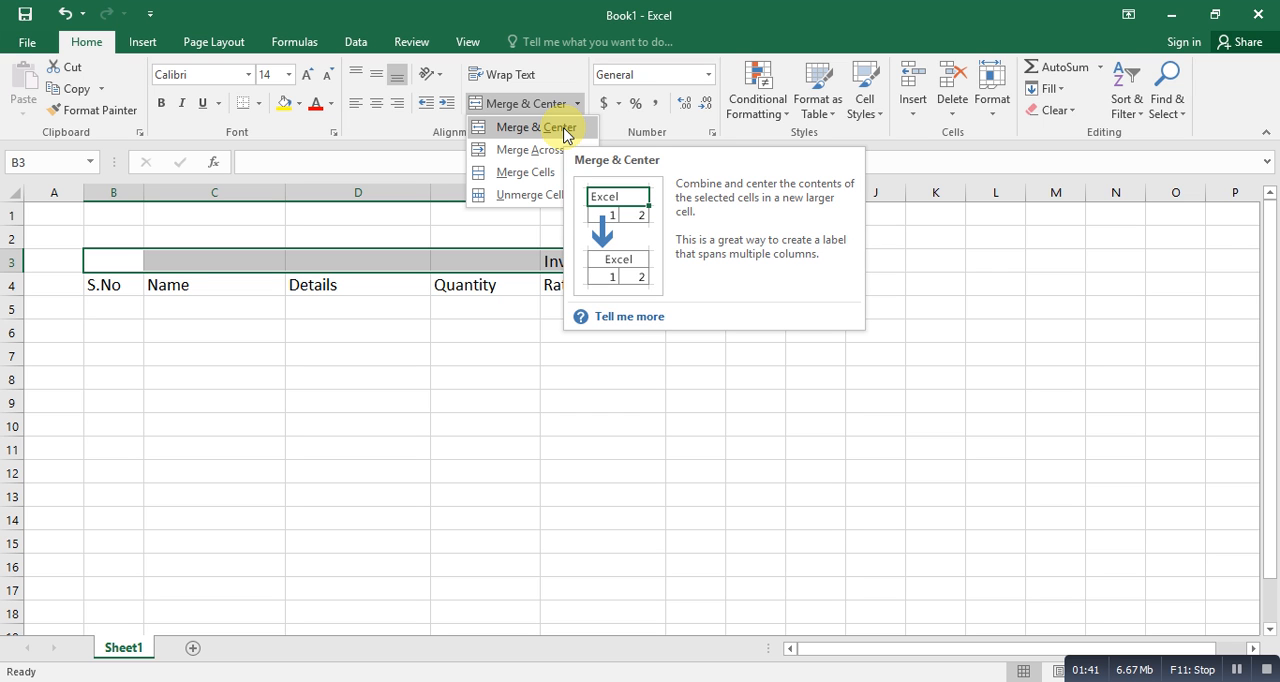
{"action": "left_click", "coordinate": [565, 130]}
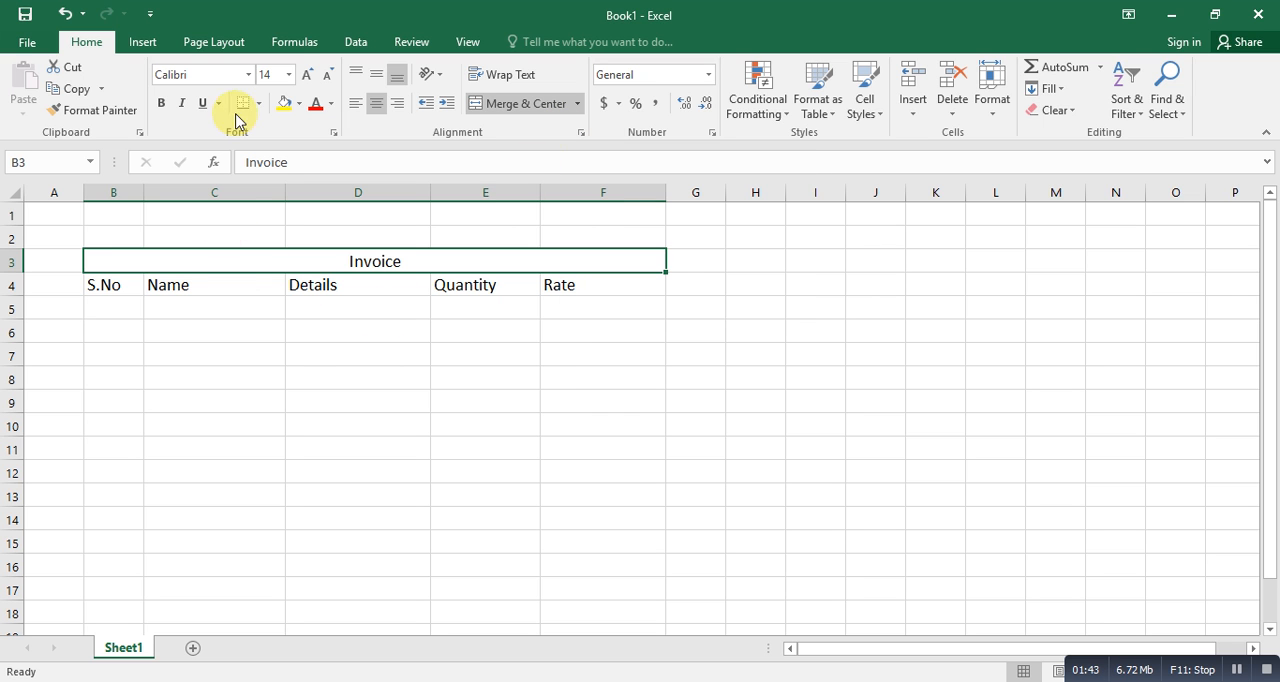
- Format the merged "Invoice" title in bold with font size 24
{"action": "left_click", "coordinate": [289, 75]}
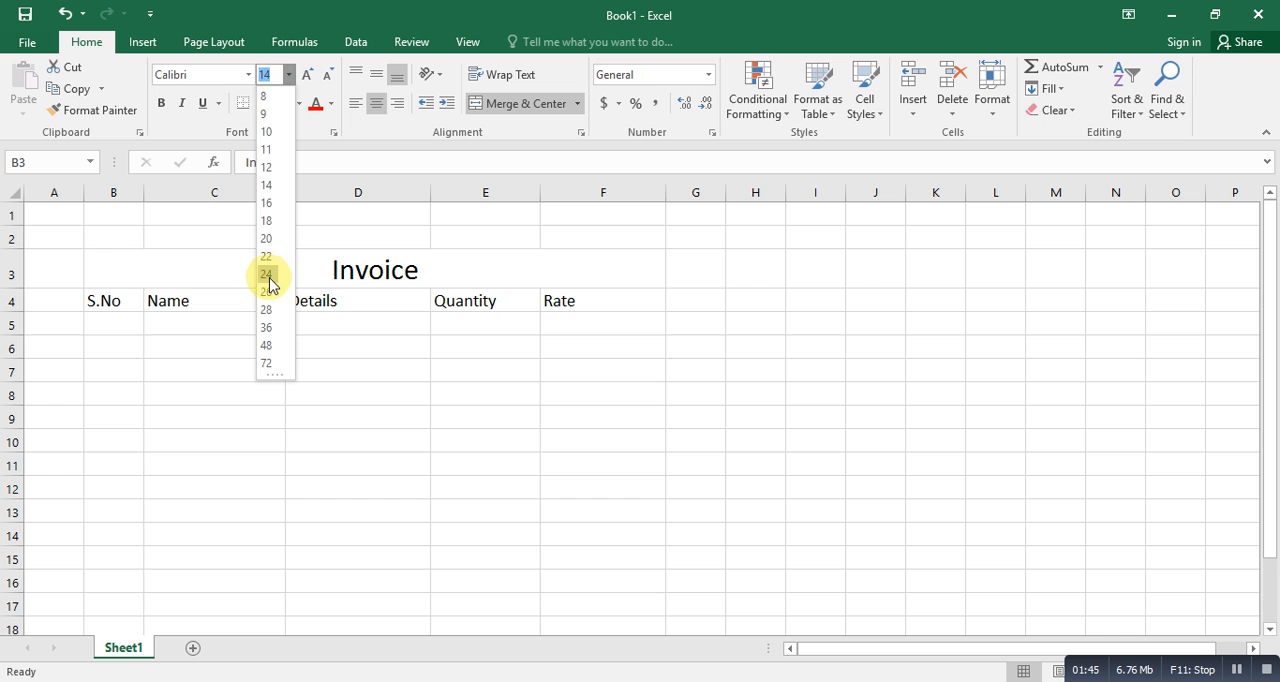
{"action": "left_click", "coordinate": [269, 275]}
{"action": "left_click", "coordinate": [162, 104]}
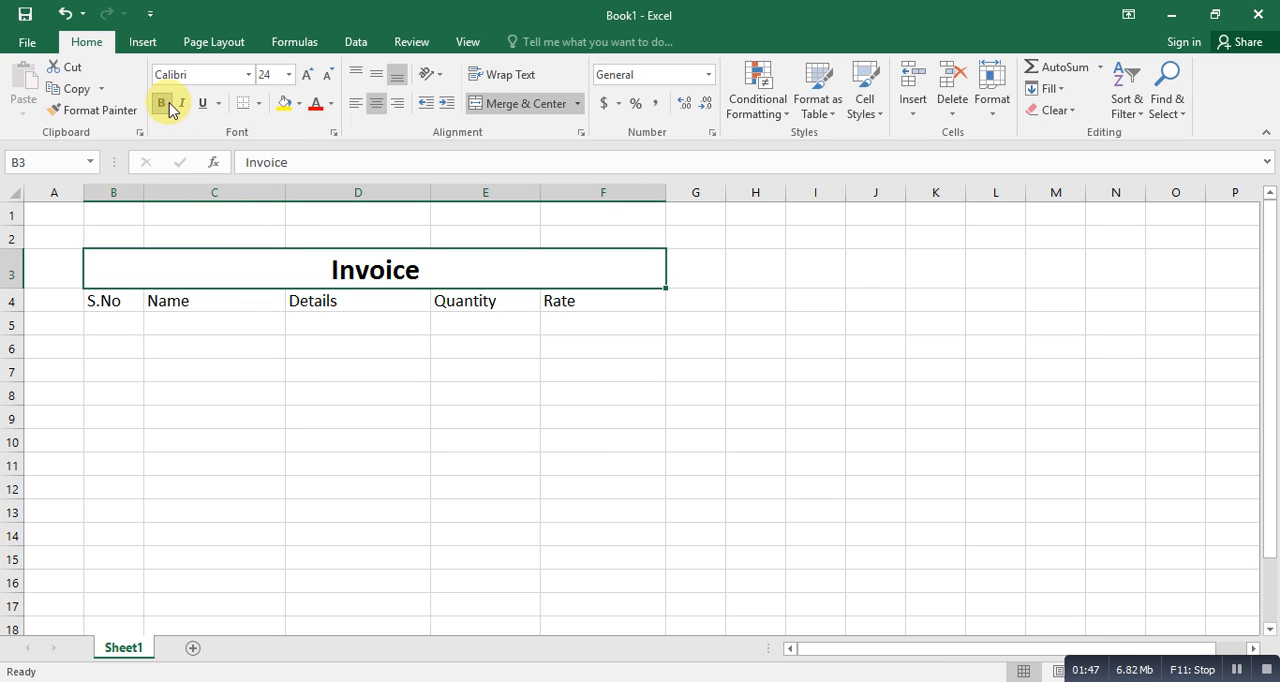
{"action": "left_click", "coordinate": [360, 406]}
- Fill cells B5 to B12 with the serial numbers 1 to 8 and center them horizontally
{"action": "left_click", "coordinate": [119, 327]}
{"action": "type", "text": "1"}
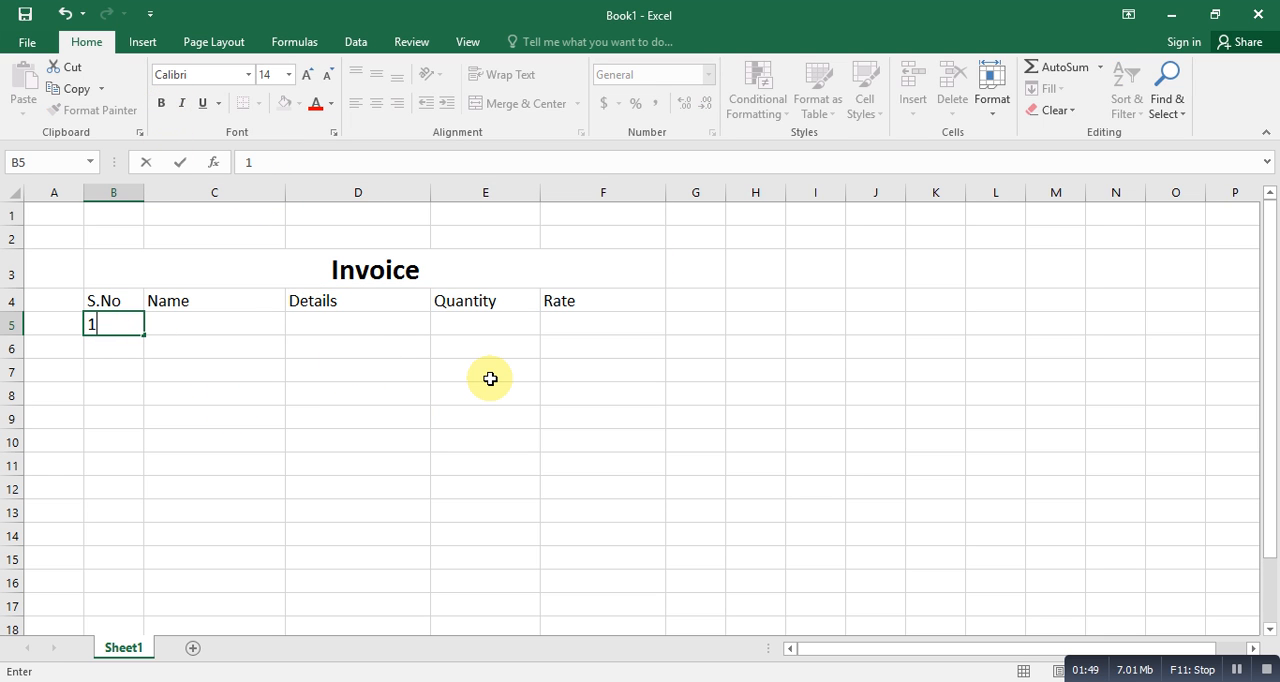
{"action": "key", "text": "Return"}
{"action": "type", "text": "2"}
{"action": "key", "text": "Return"}
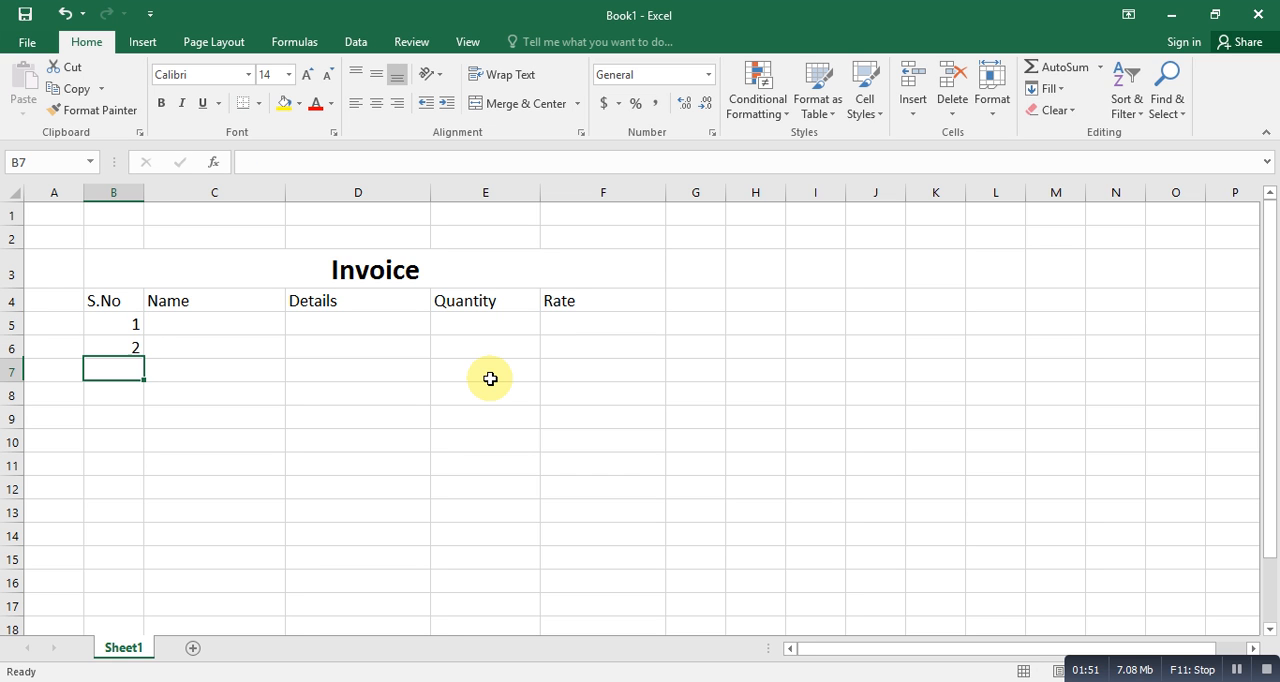
{"action": "left_click_drag", "start_coordinate": [114, 325], "coordinate": [127, 350]}
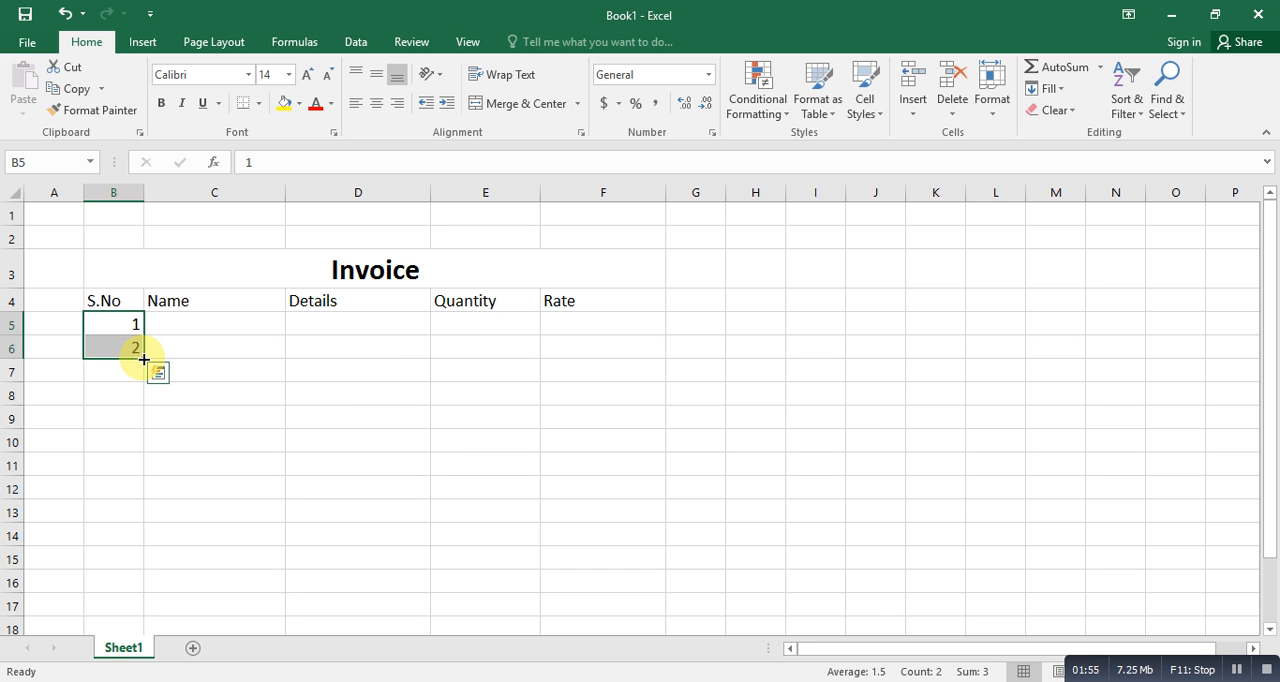
{"action": "left_click_drag", "start_coordinate": [144, 359], "coordinate": [135, 495]}
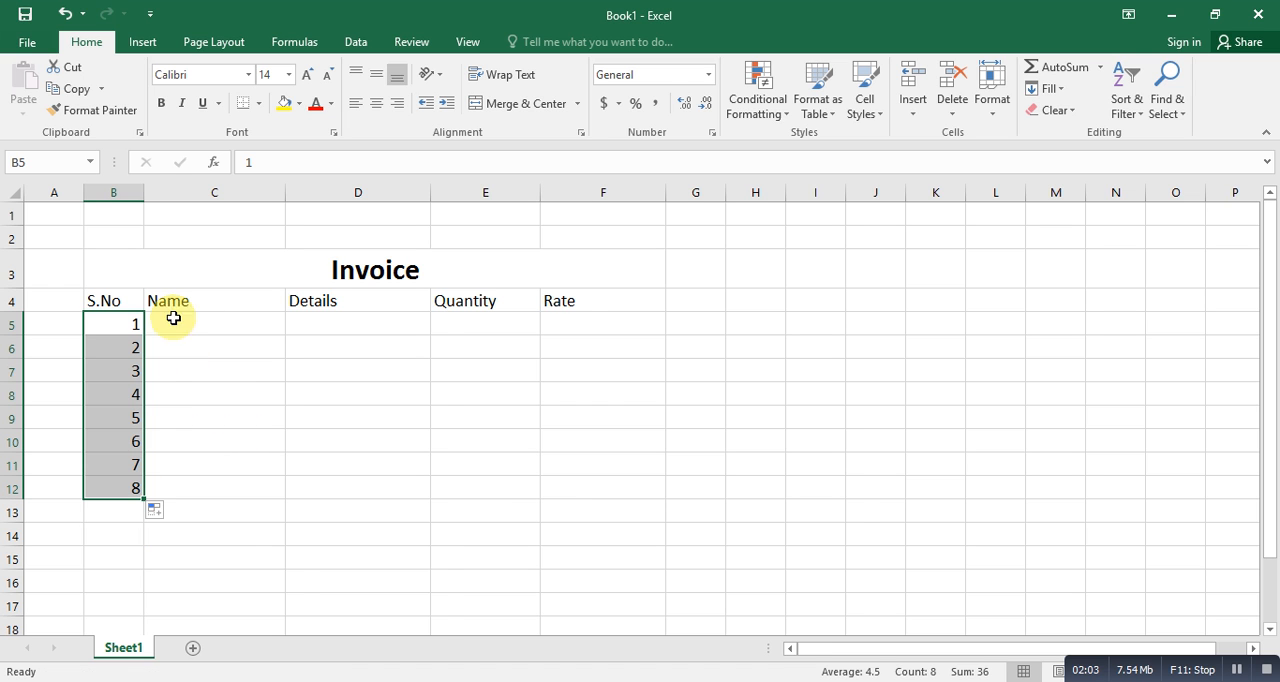
{"action": "left_click", "coordinate": [376, 103]}
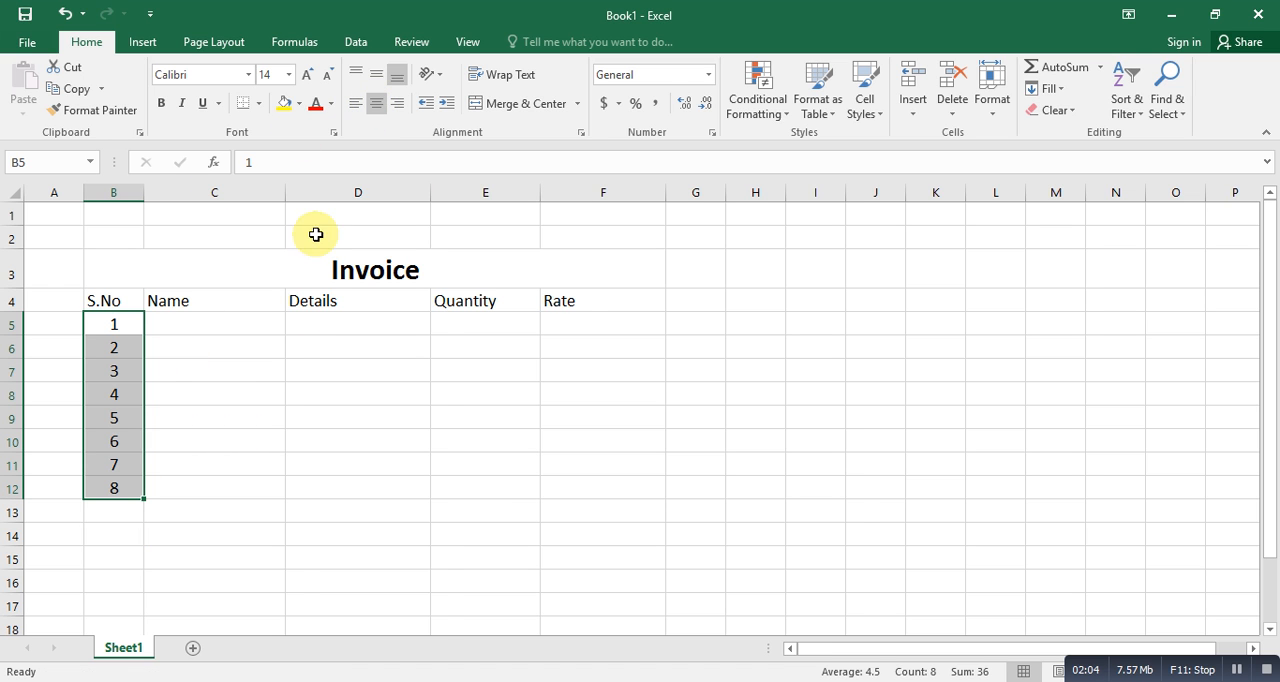
- Fill the first item row from C5 to F5 with Mouse, Optical, quantity 4 and rate 250
{"action": "left_click", "coordinate": [220, 330]}
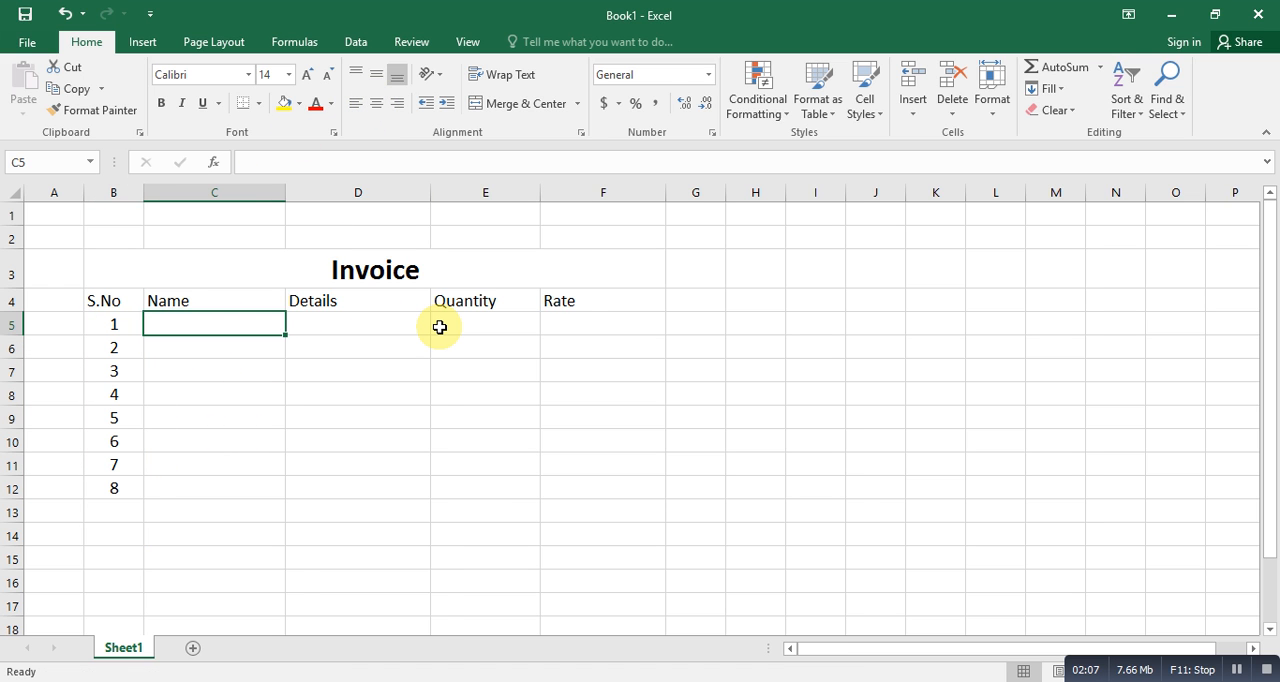
{"action": "type", "text": "Mouse"}
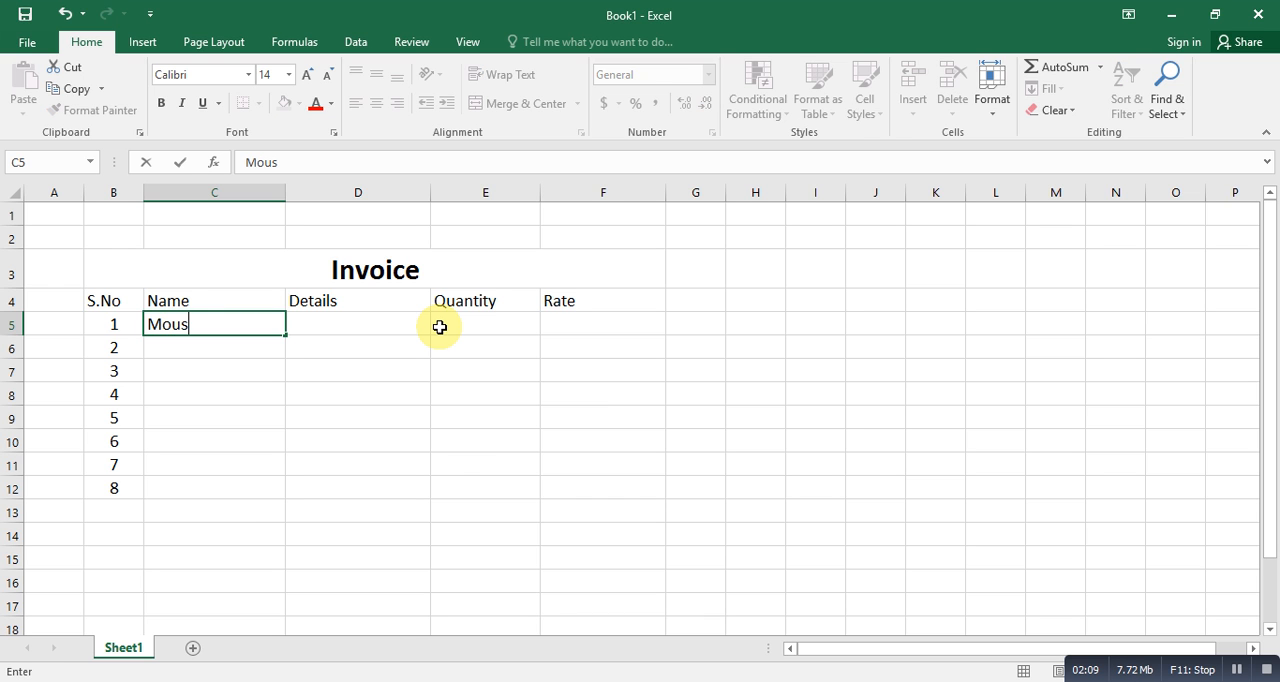
{"action": "key", "text": "Tab"}
{"action": "type", "text": "Op"}
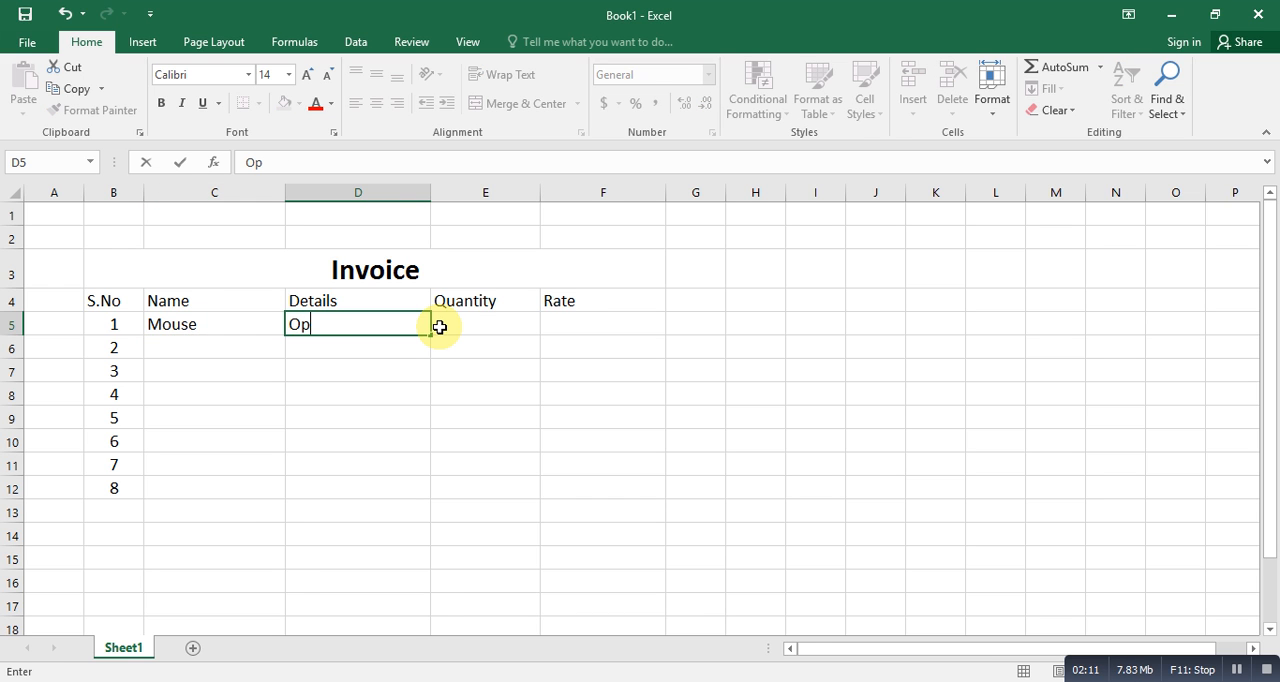
{"action": "type", "text": "tical"}
{"action": "key", "text": "Tab"}
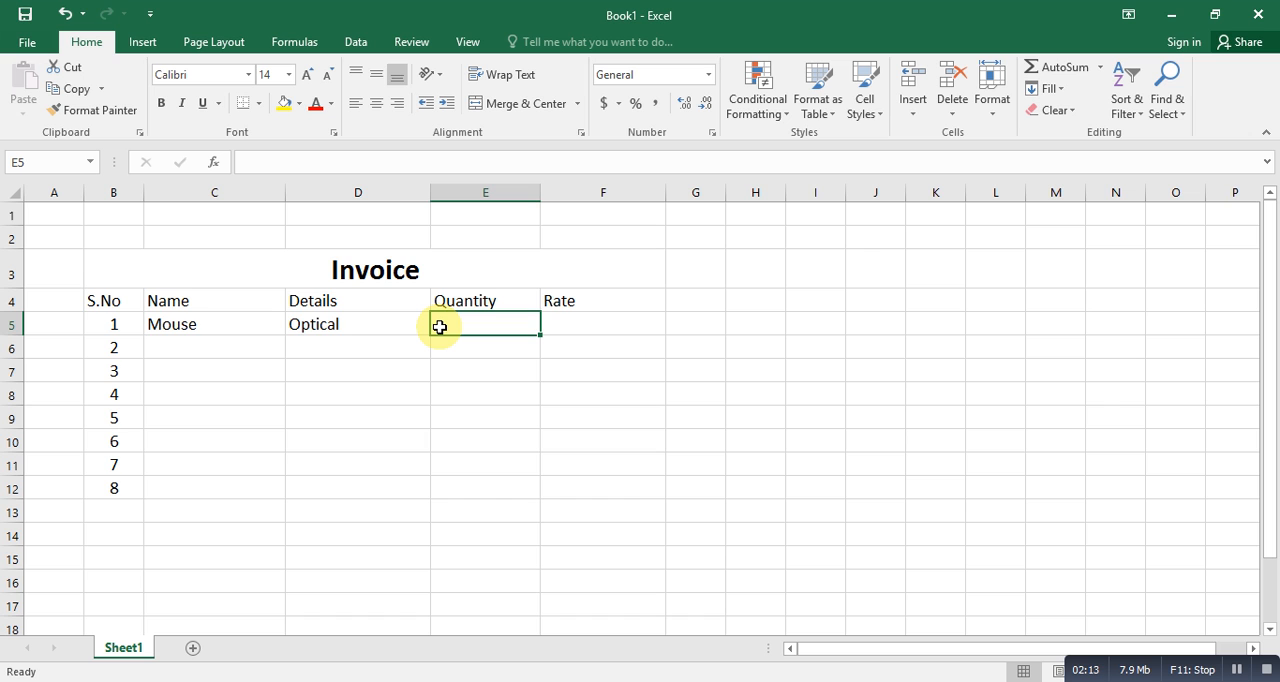
{"action": "type", "text": "4"}
{"action": "key", "text": "Tab"}
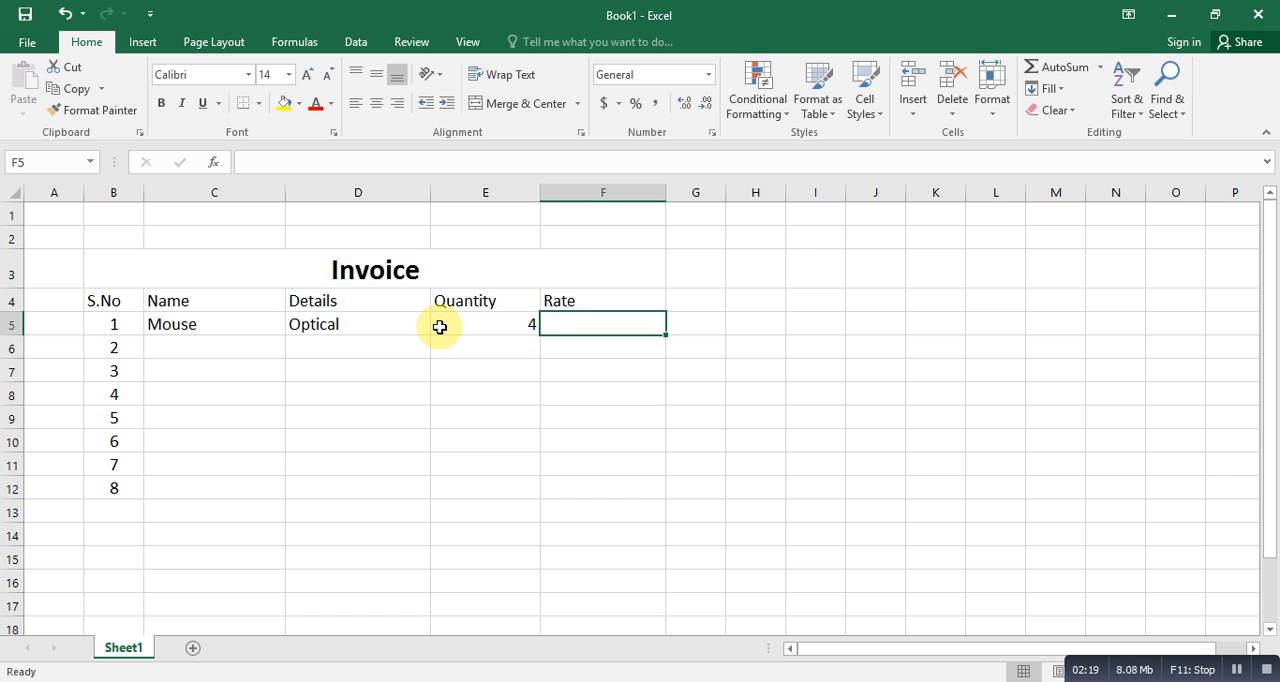
{"action": "type", "text": "250"}
{"action": "key", "text": "Tab"}
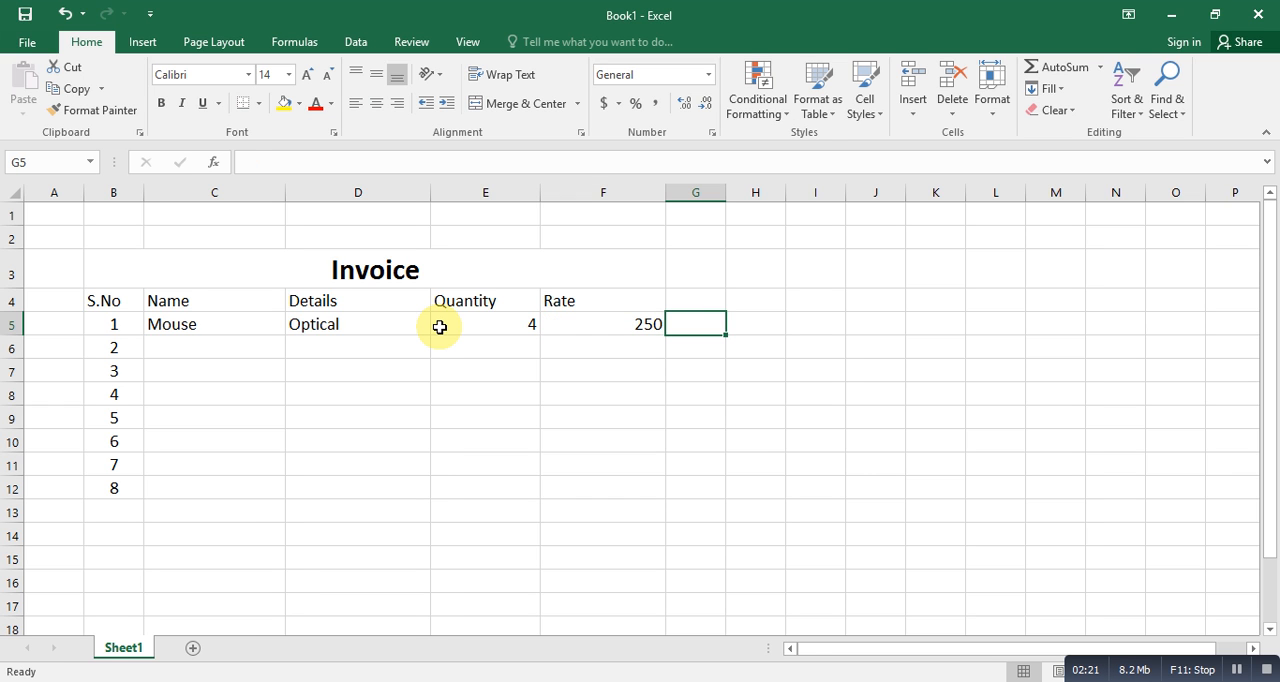
- Add the heading "Price" in cell G4 beside the Rate heading
{"action": "key", "text": "Up"}
{"action": "type", "text": "Pr"}
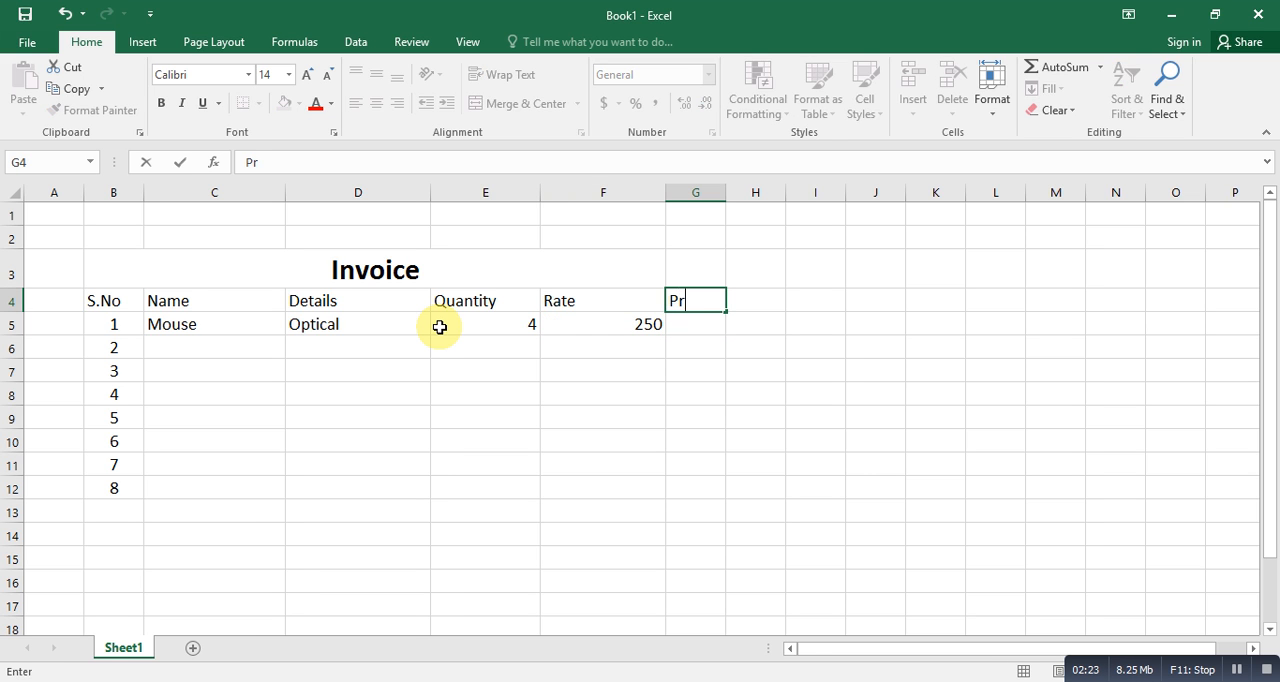
{"action": "key", "text": "Return"}
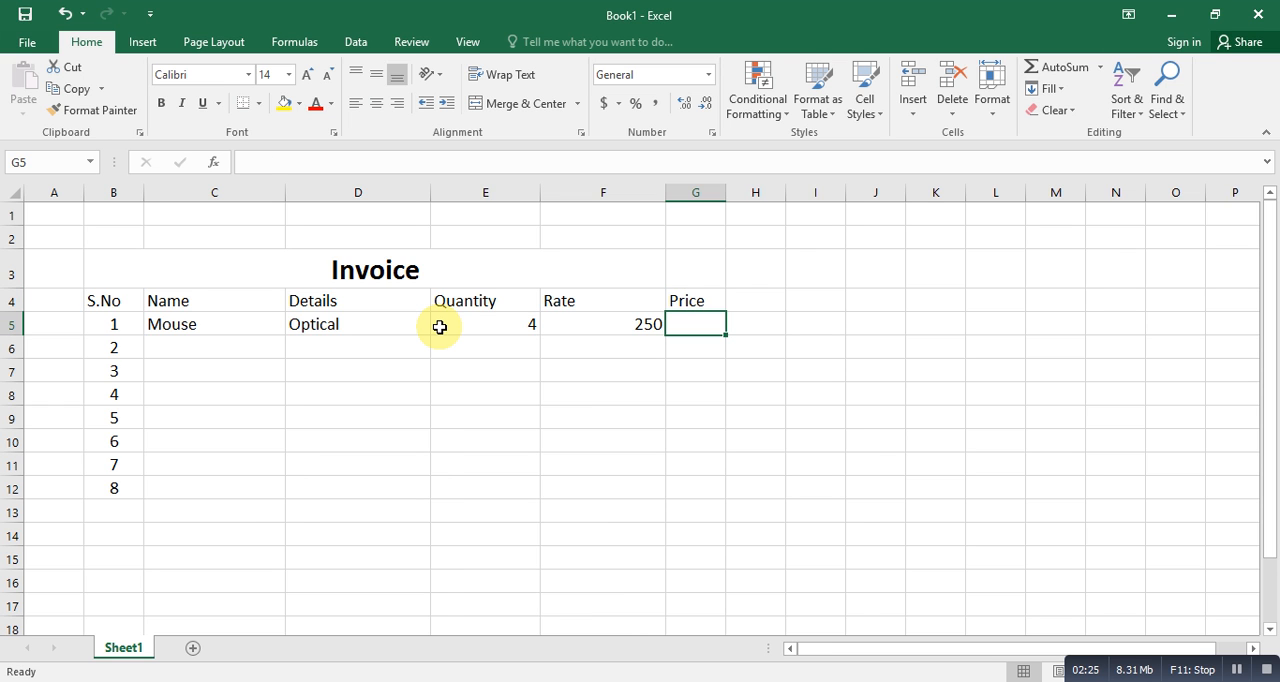
- Enter "PenDrive" as the name of the second item in cell C6
{"action": "key", "text": "Down"}
{"action": "key", "text": "Left"}
{"action": "key", "text": "Left"}
{"action": "key", "text": "Left"}
{"action": "key", "text": "Left"}
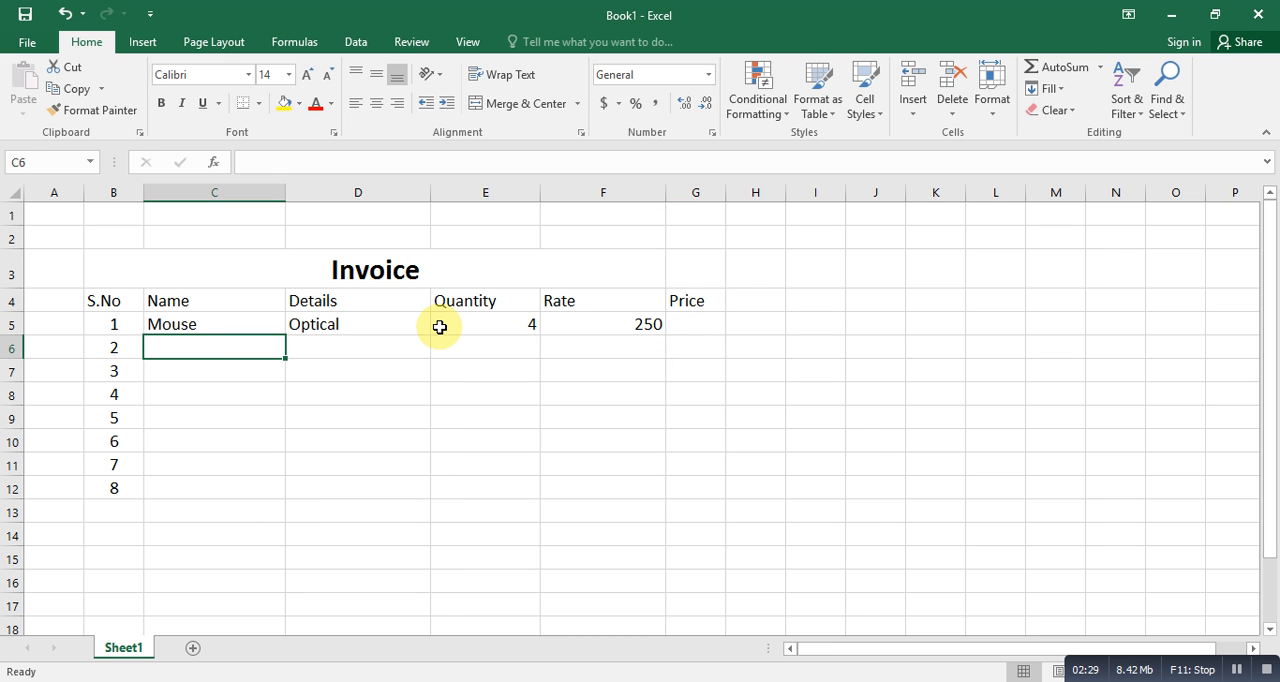
{"action": "type", "text": "Pend"}
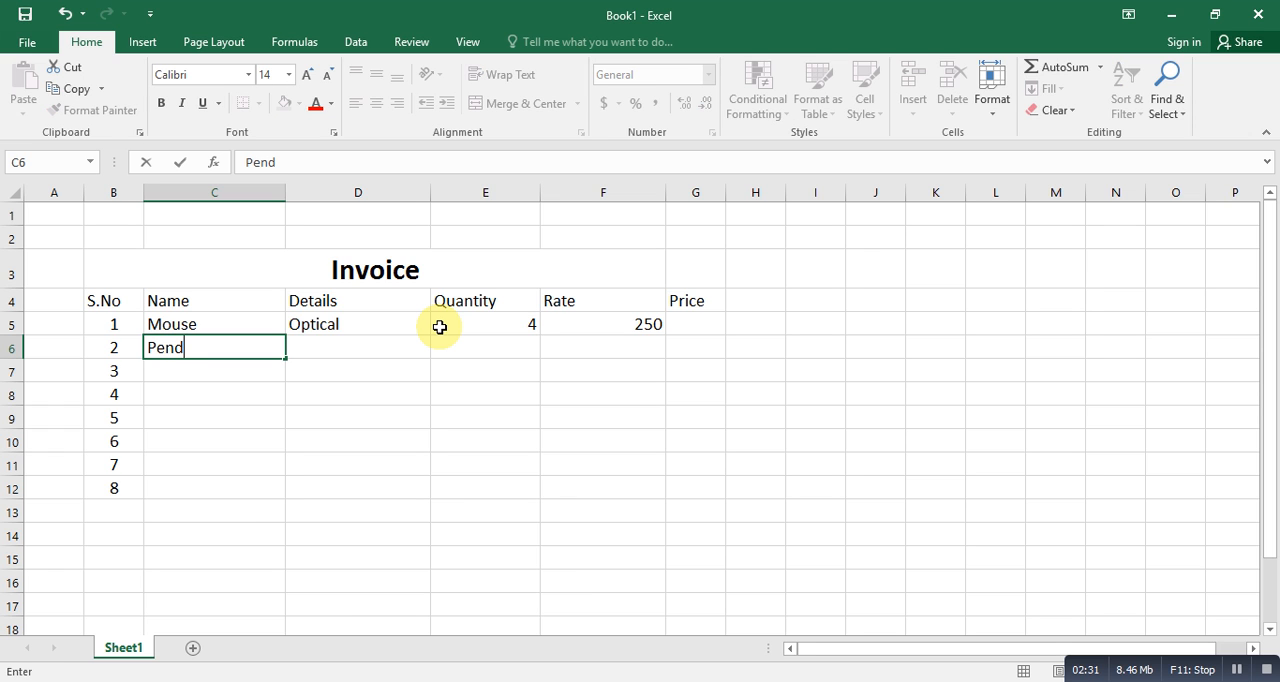
{"action": "type", "text": "Drive"}
{"action": "key", "text": "Tab"}
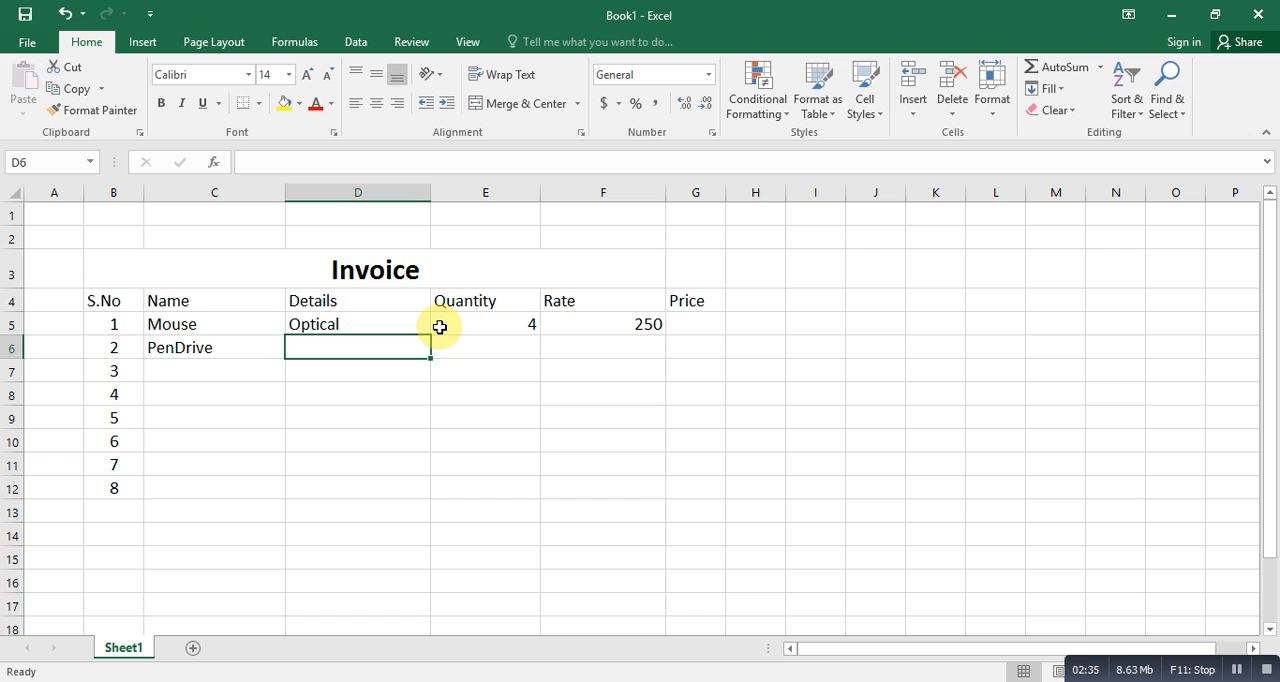
- Enter "hitachi" as the details of the PenDrive item in cell D6
{"action": "type", "text": "8 gb"}
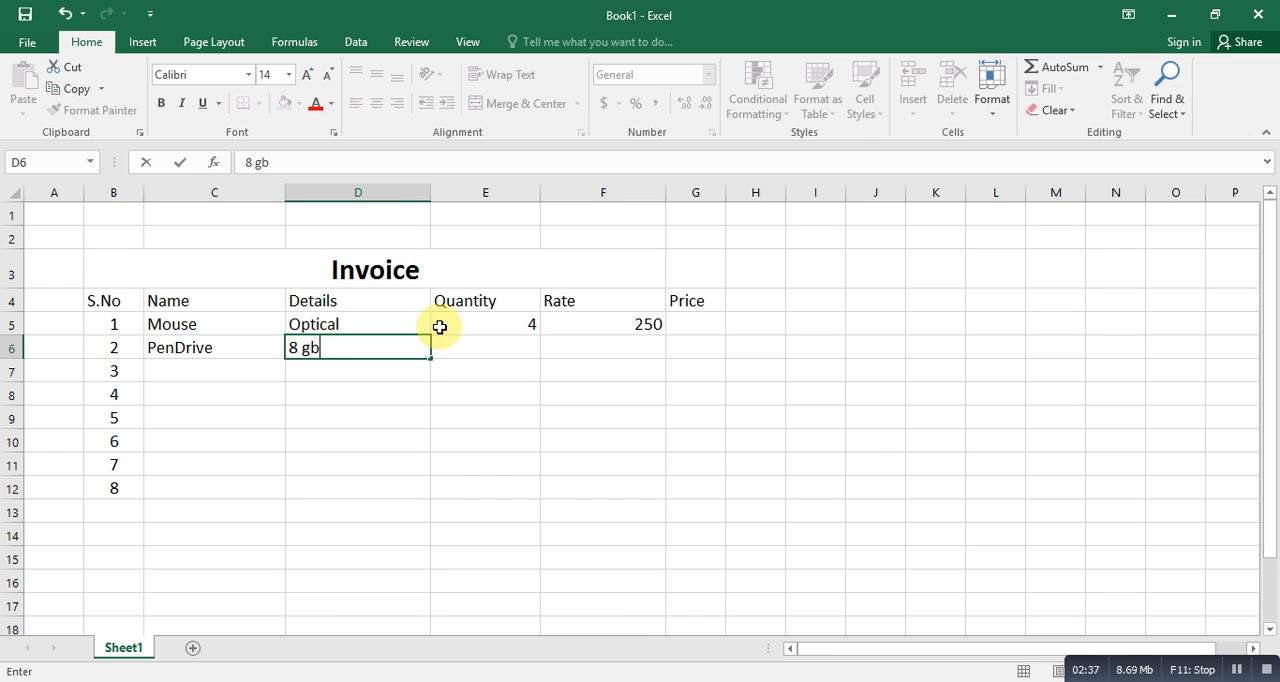
{"action": "key", "text": "Tab"}
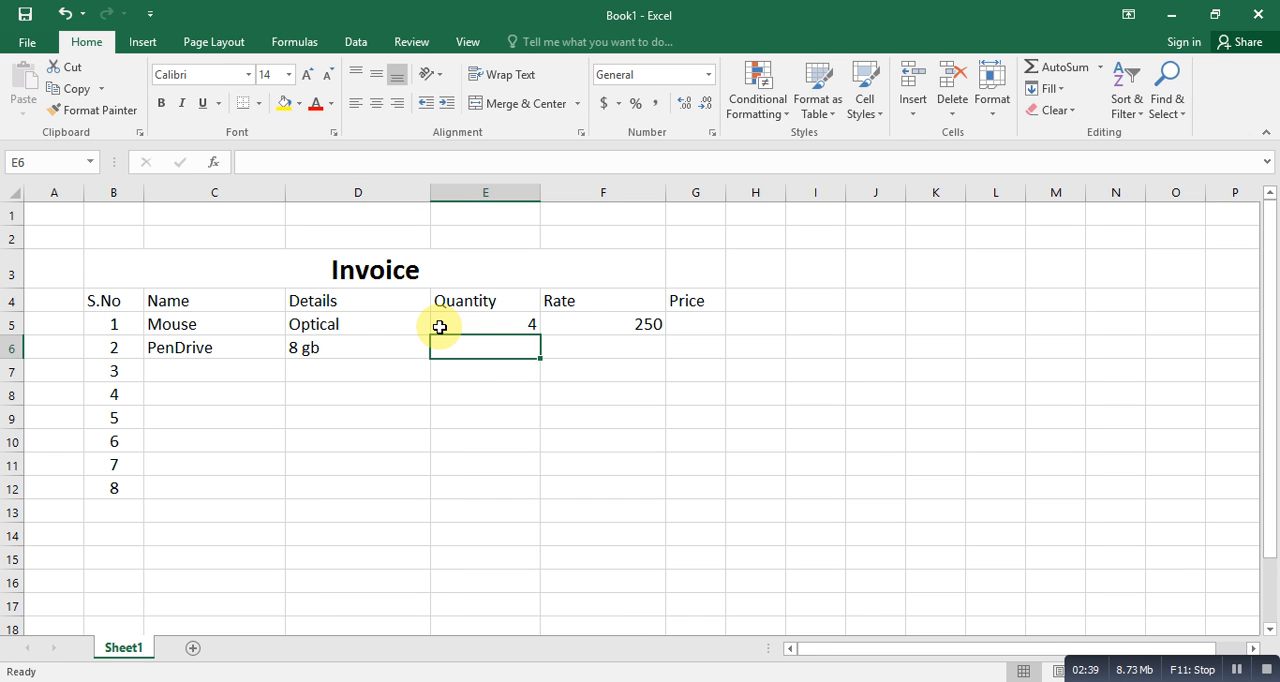
{"action": "key", "text": "Left"}
{"action": "type", "text": "h"}
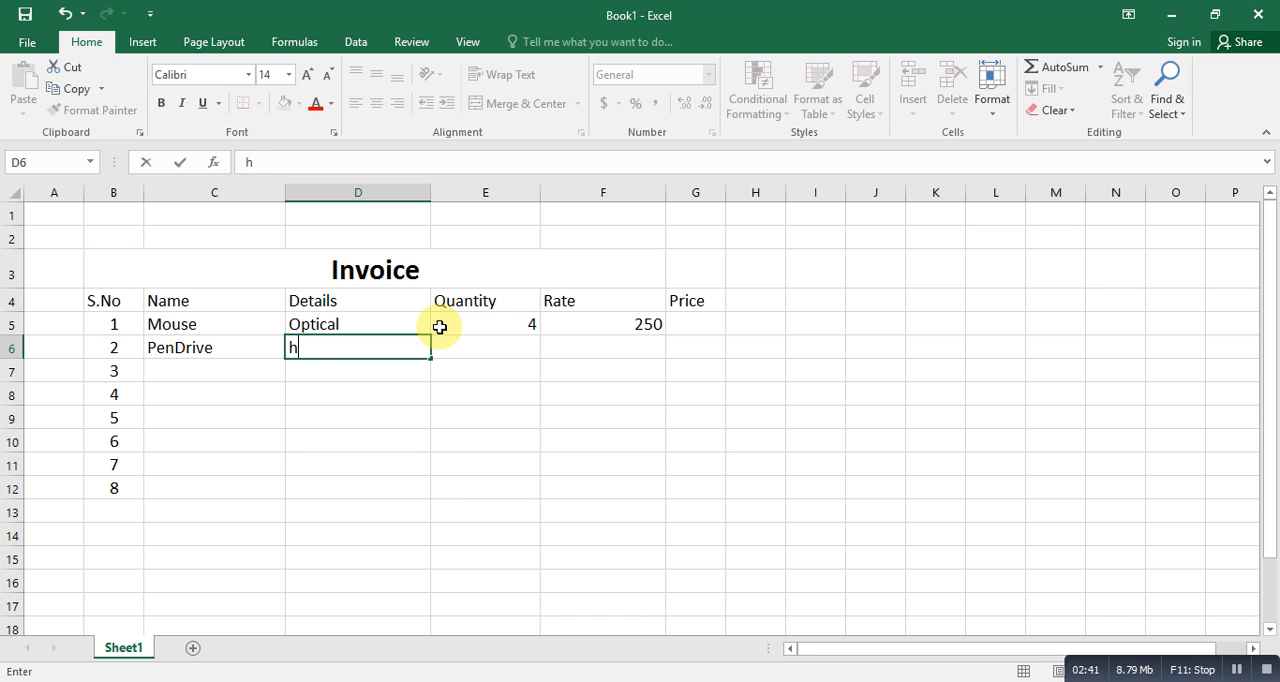
{"action": "type", "text": "itachi"}
{"action": "key", "text": "Tab"}
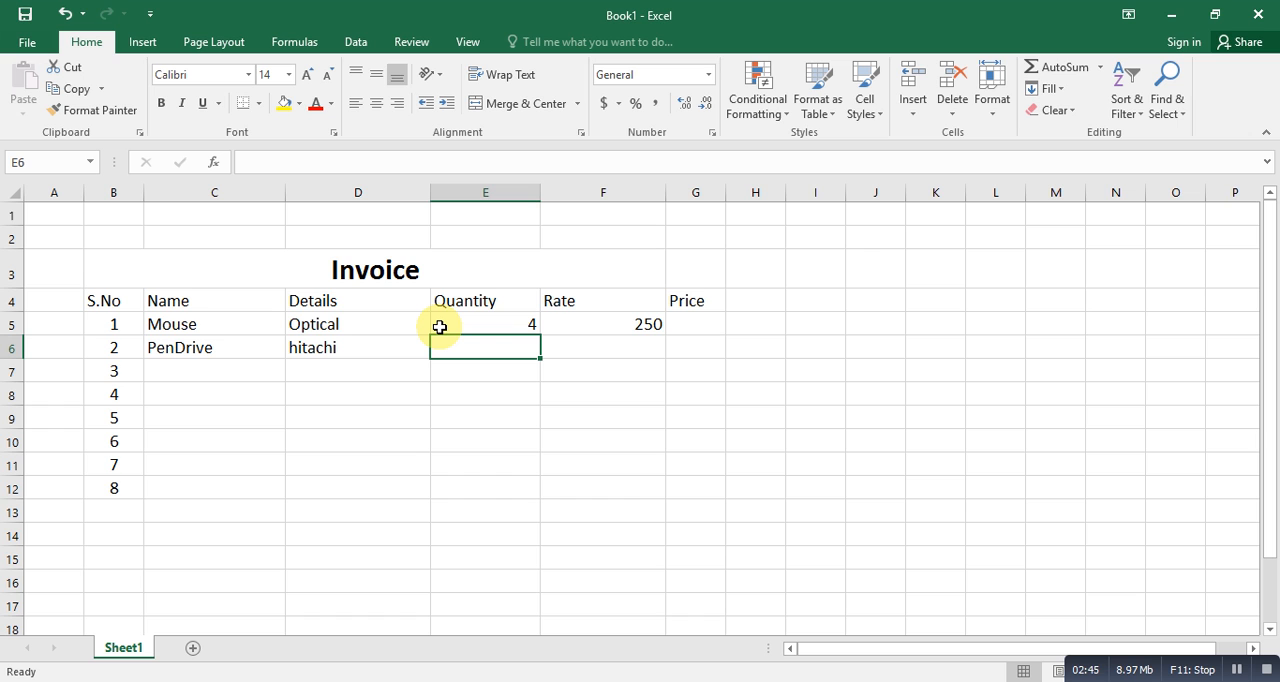
- Enter "16 gb" in the Quantity cell E6 and 850 in the Rate cell F6 for the PenDrive
{"action": "type", "text": "16"}
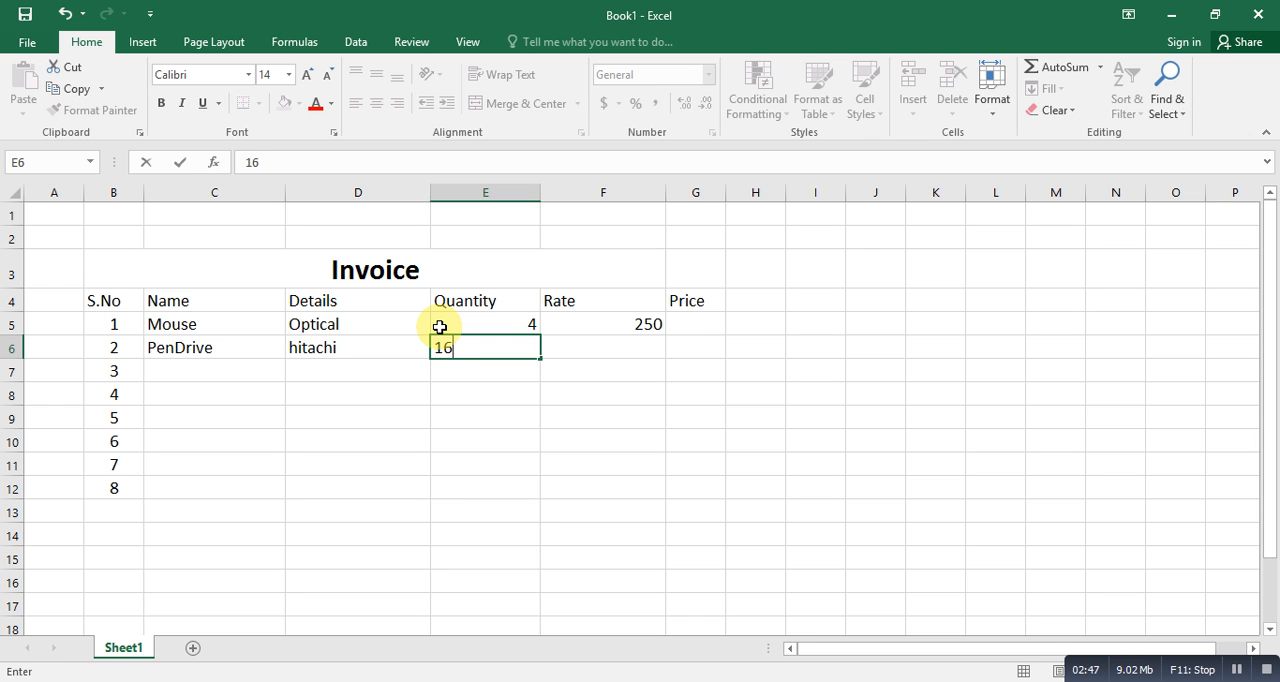
{"action": "type", "text": " gb"}
{"action": "key", "text": "Tab"}
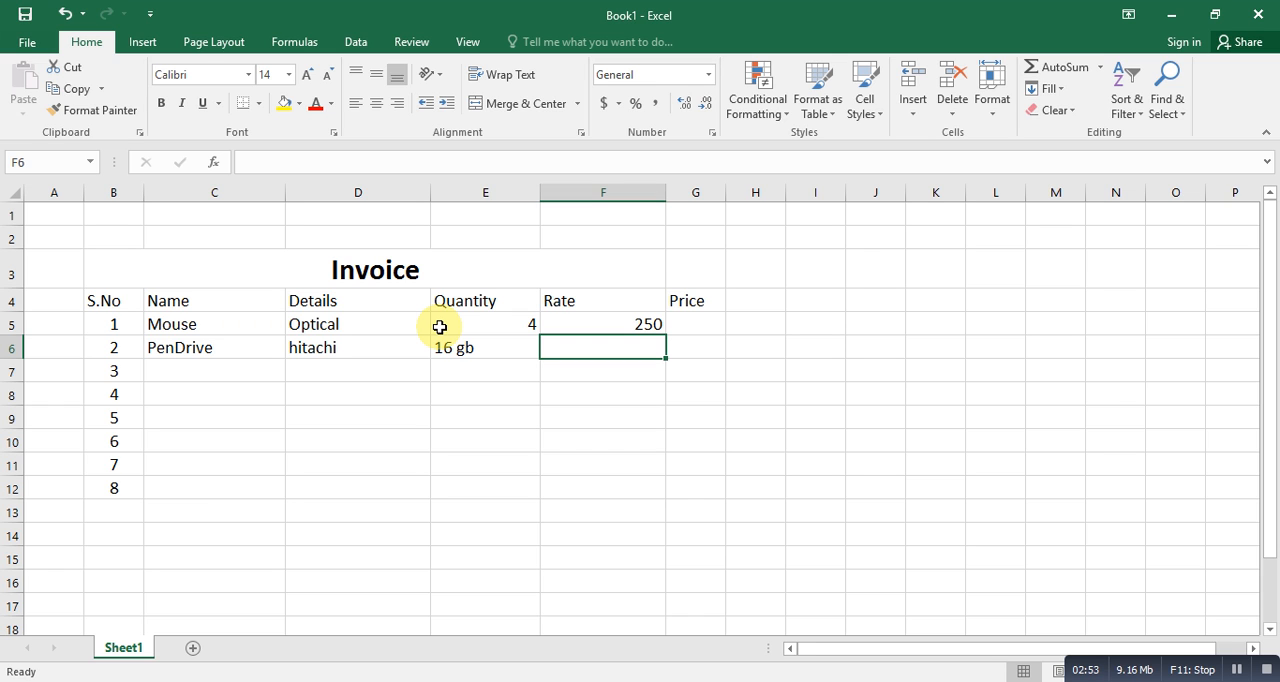
{"action": "type", "text": "850"}
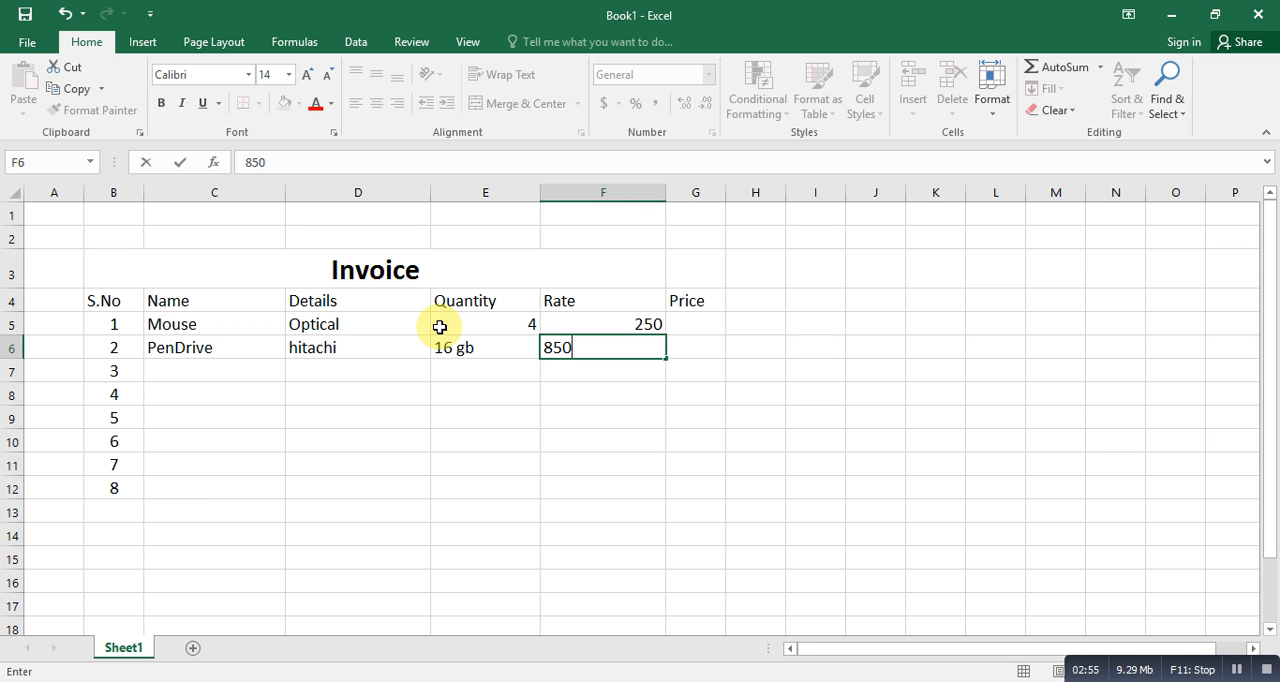
{"action": "key", "text": "Return"}
- Enter "Key board" as the third item's name in C7 and "a4 tech" as its details in D7
{"action": "key", "text": "Left"}
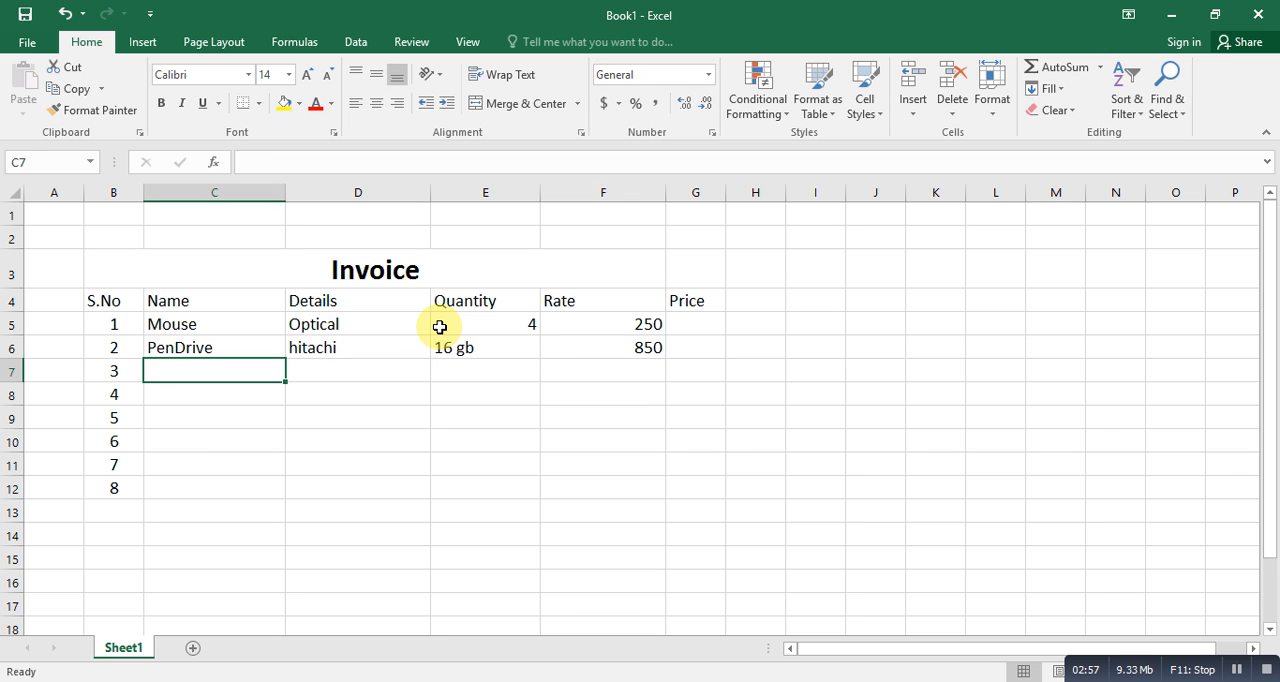
{"action": "type", "text": "Ke"}
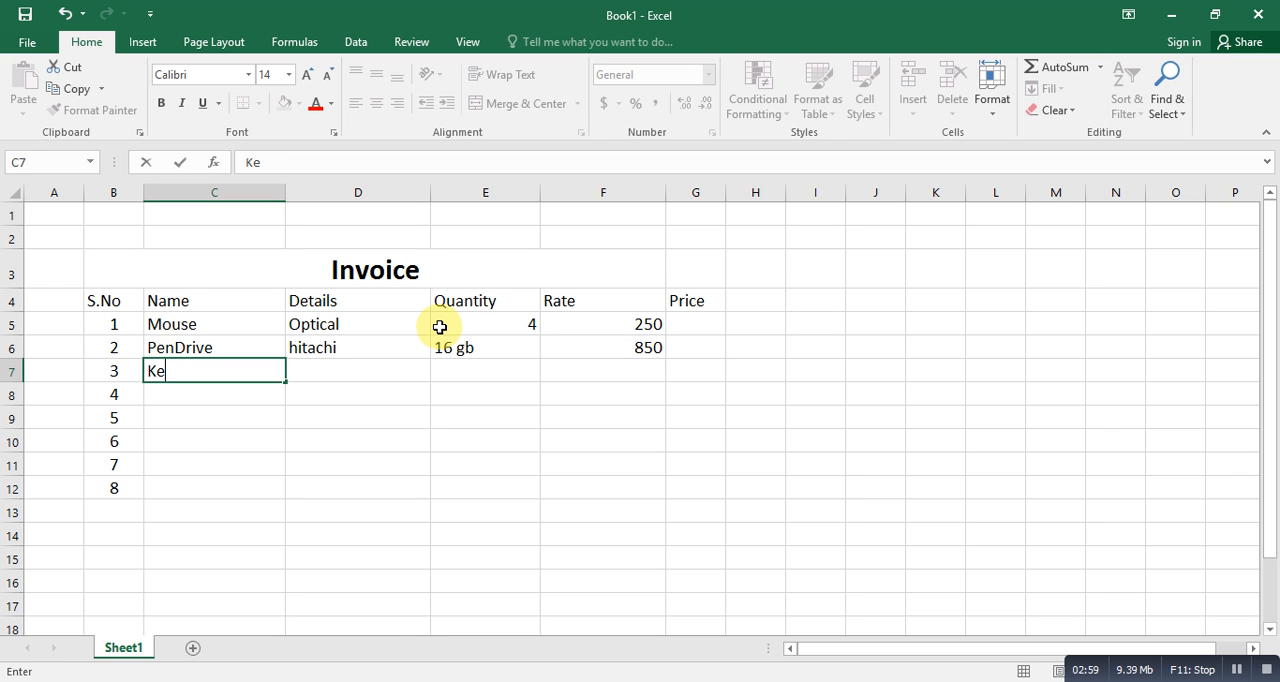
{"action": "type", "text": "y board"}
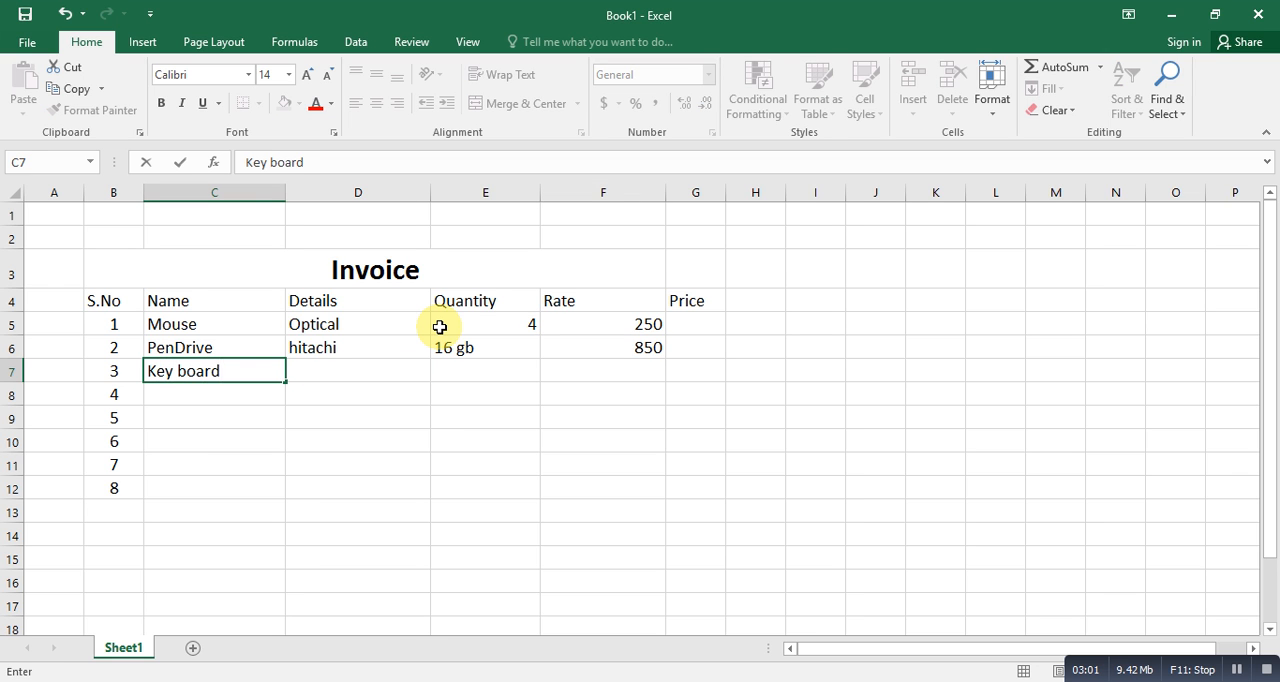
{"action": "key", "text": "Tab"}
{"action": "type", "text": "a"}
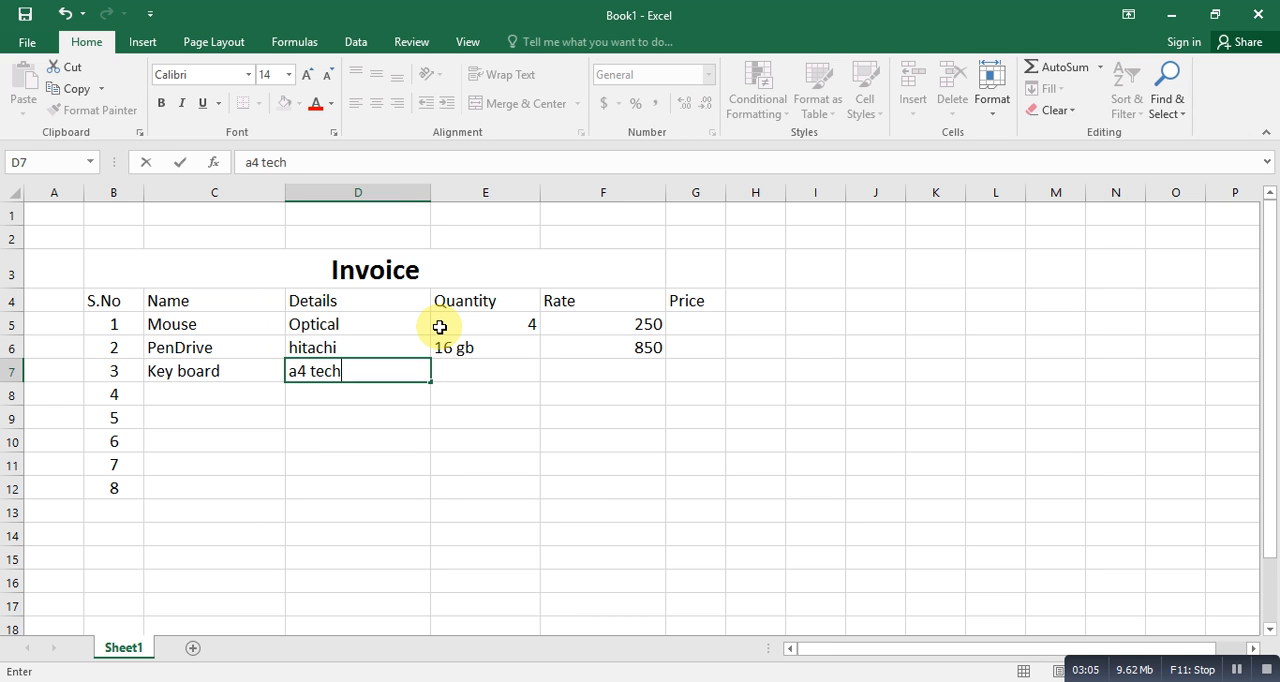
{"action": "key", "text": "Tab"}
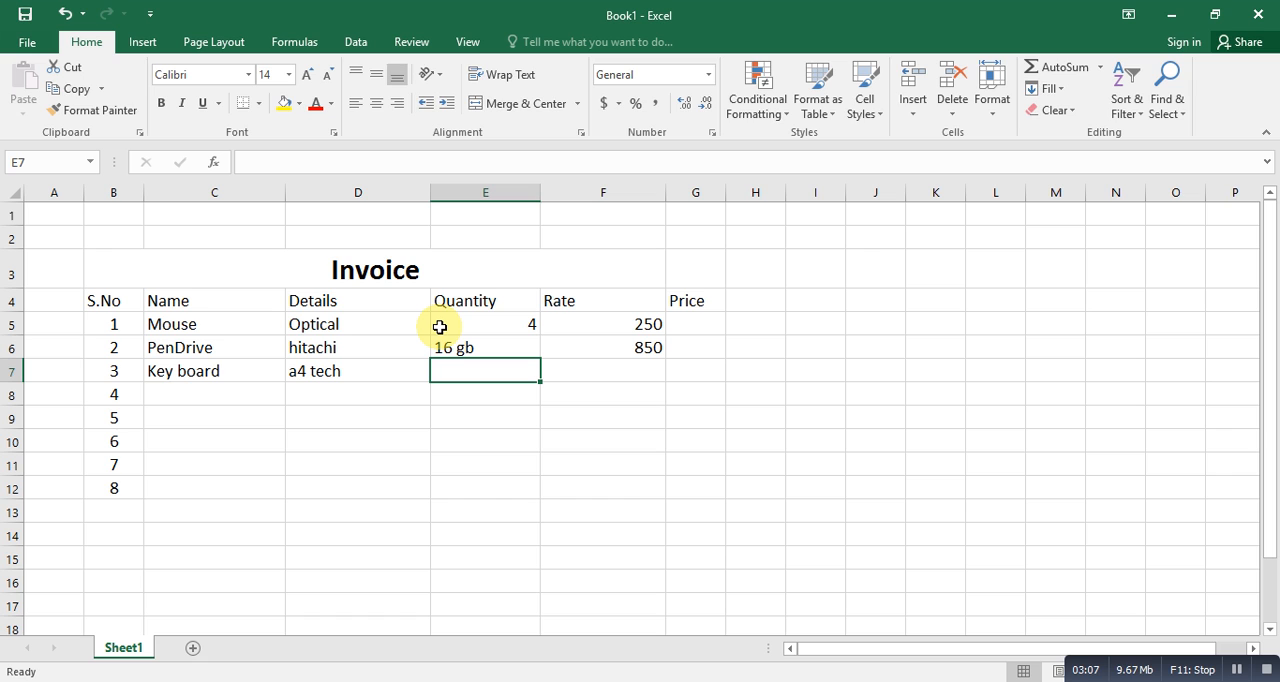
- Enter quantity 3 in E7 and rate 450 in F7 for the Key board item
{"action": "type", "text": "450"}
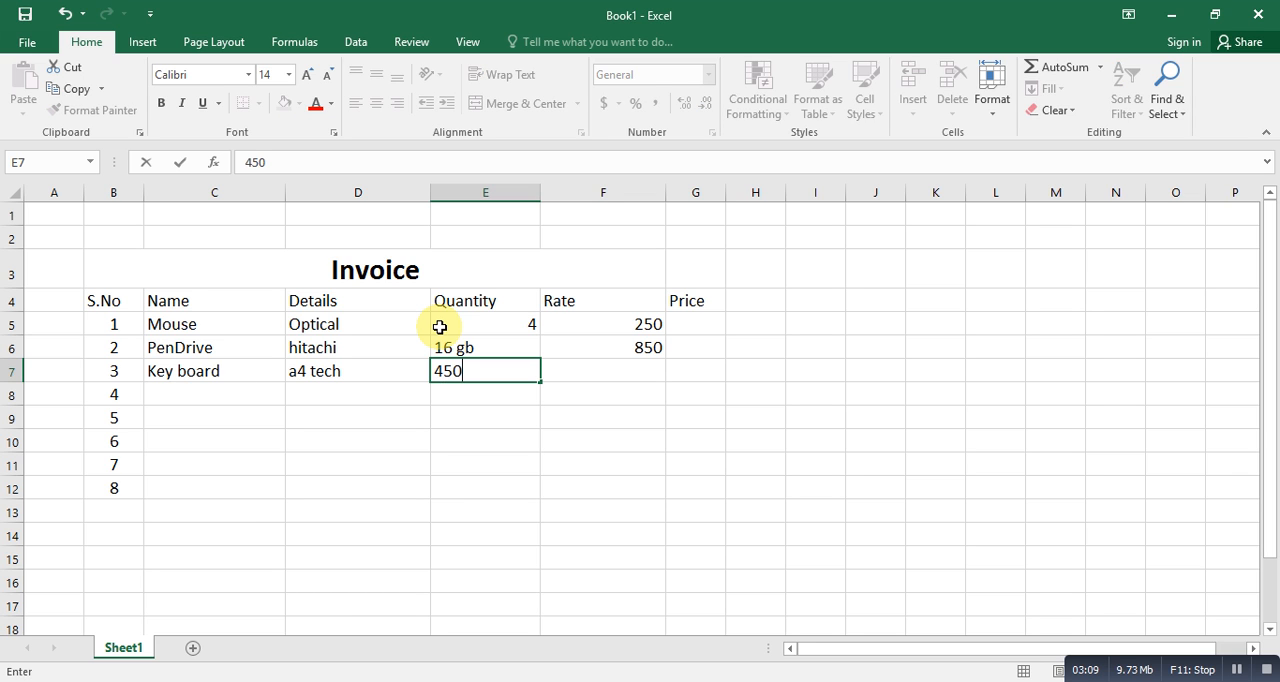
{"action": "key", "text": "BackSpace"}
{"action": "key", "text": "BackSpace"}
{"action": "type", "text": "3"}
{"action": "key", "text": "Tab"}
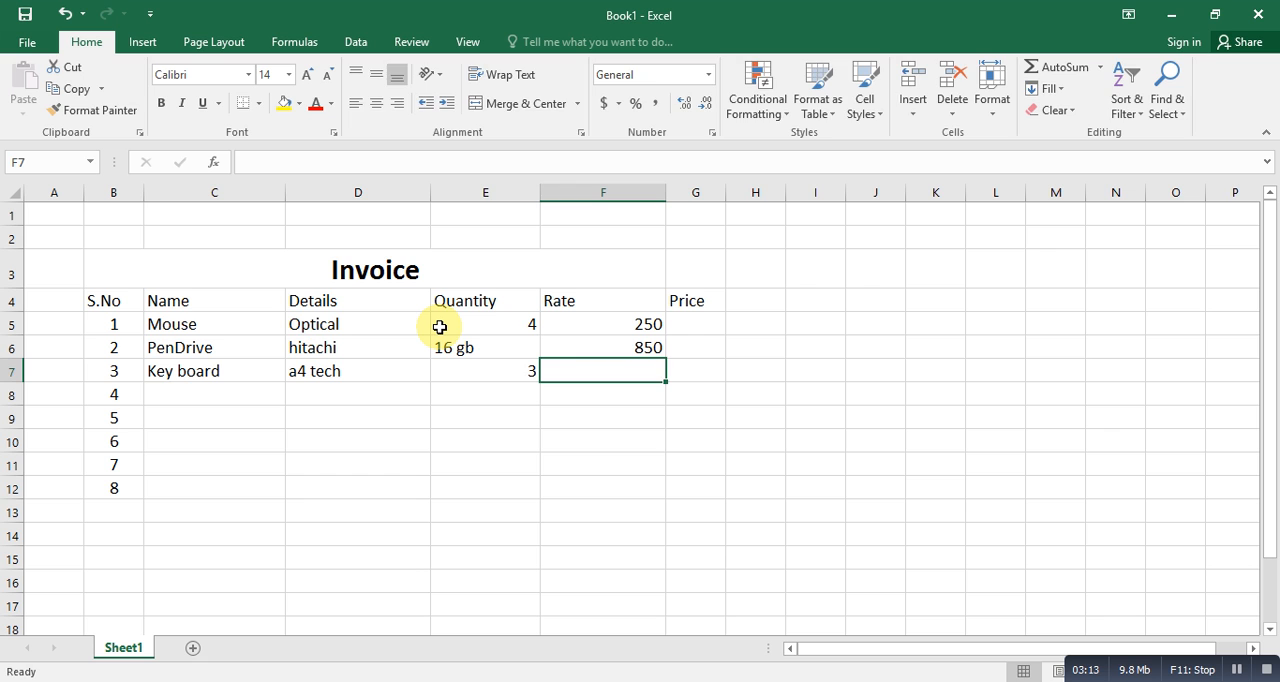
{"action": "type", "text": "450"}
{"action": "key", "text": "Return"}
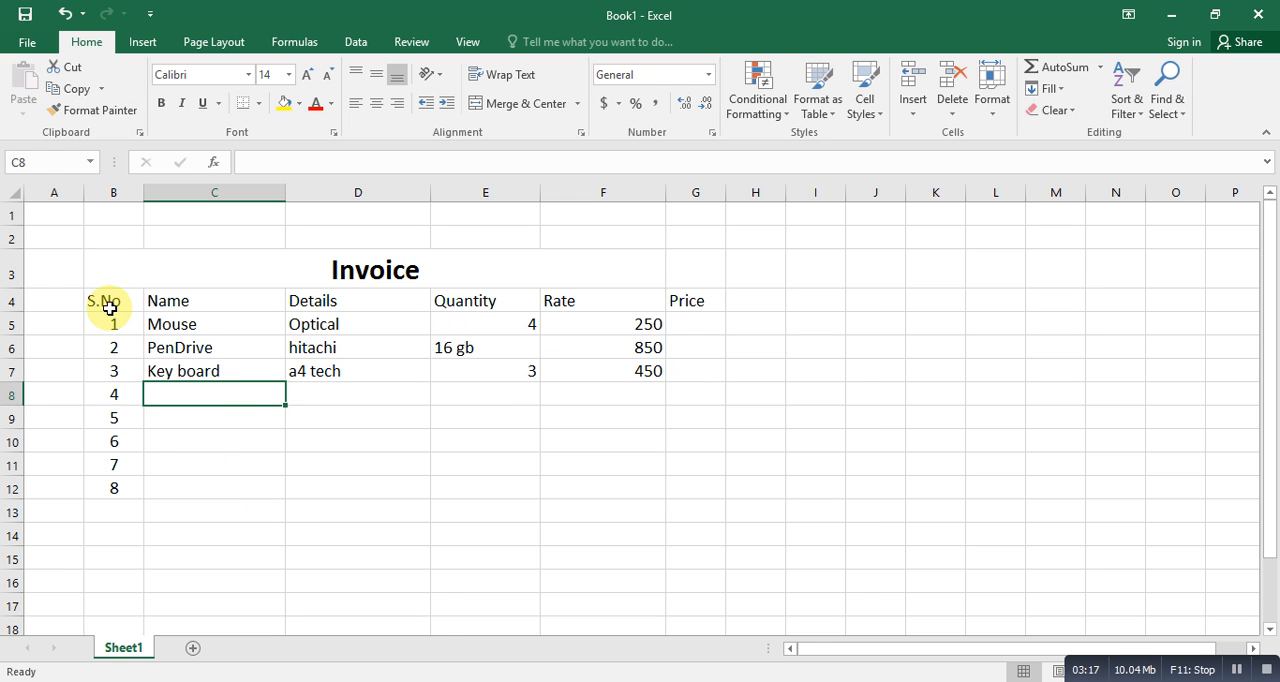
- Apply All Borders to the invoice table range B4 to G12
{"action": "left_click_drag", "start_coordinate": [110, 305], "coordinate": [701, 475]}
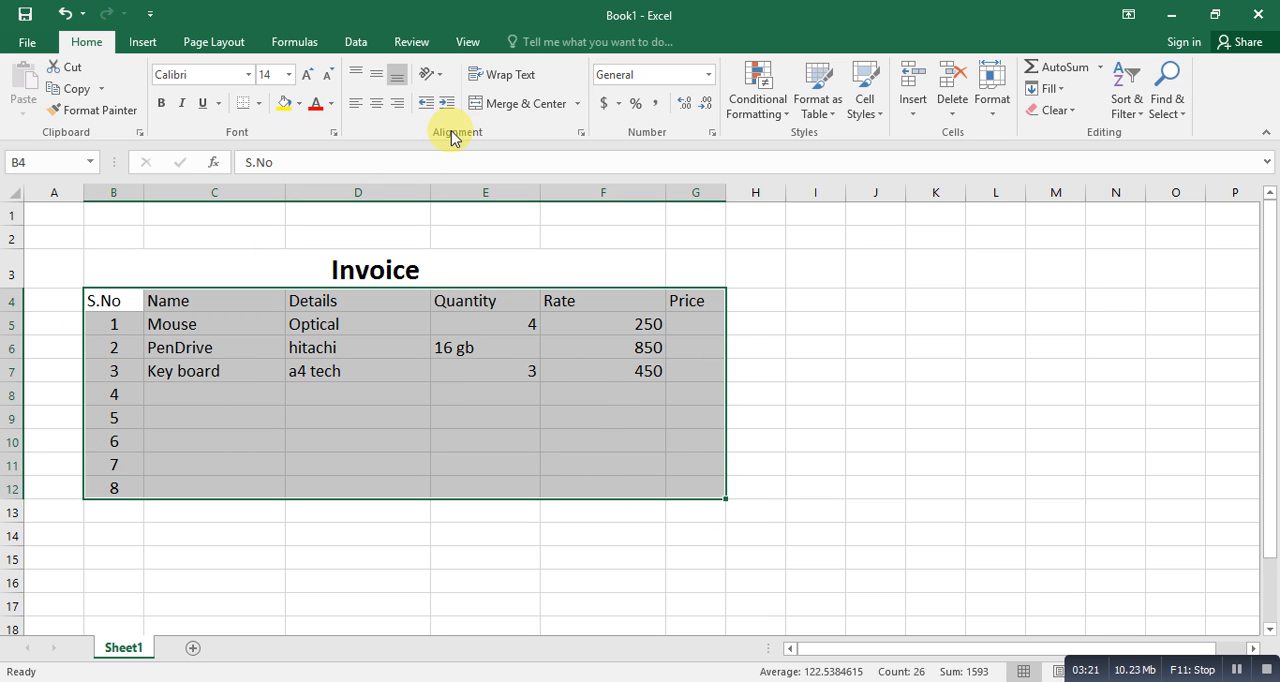
{"action": "left_click", "coordinate": [259, 104]}
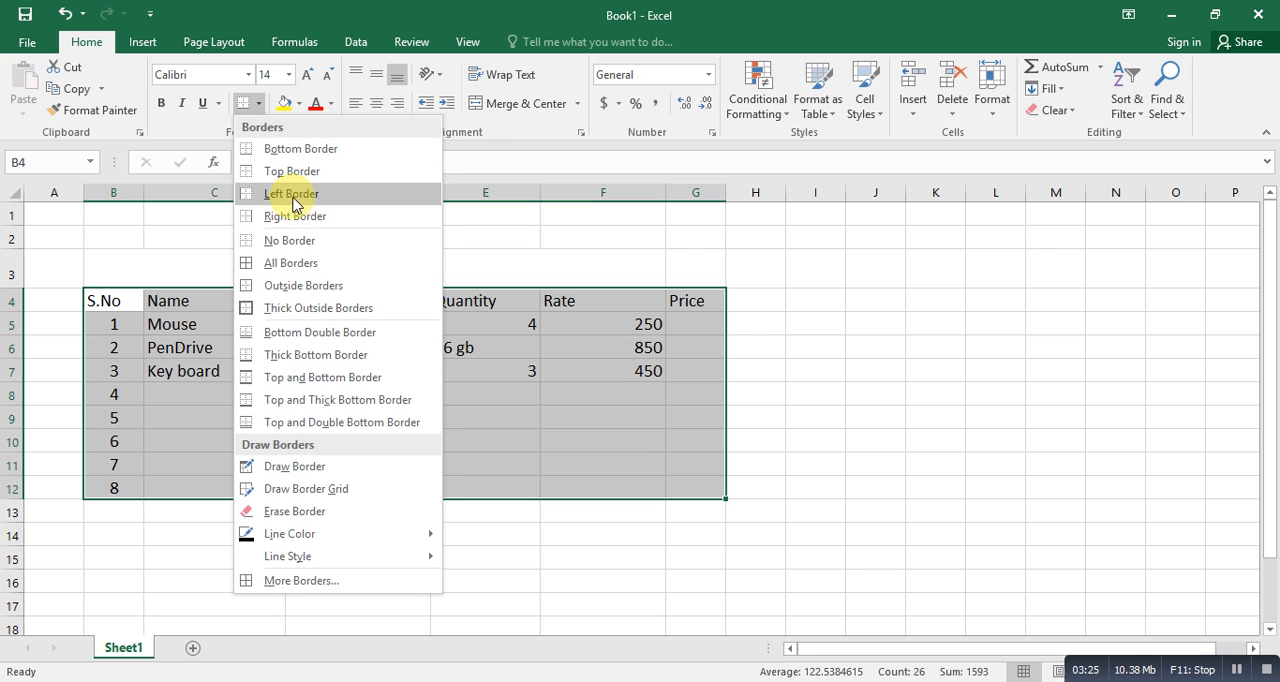
{"action": "left_click", "coordinate": [280, 263]}
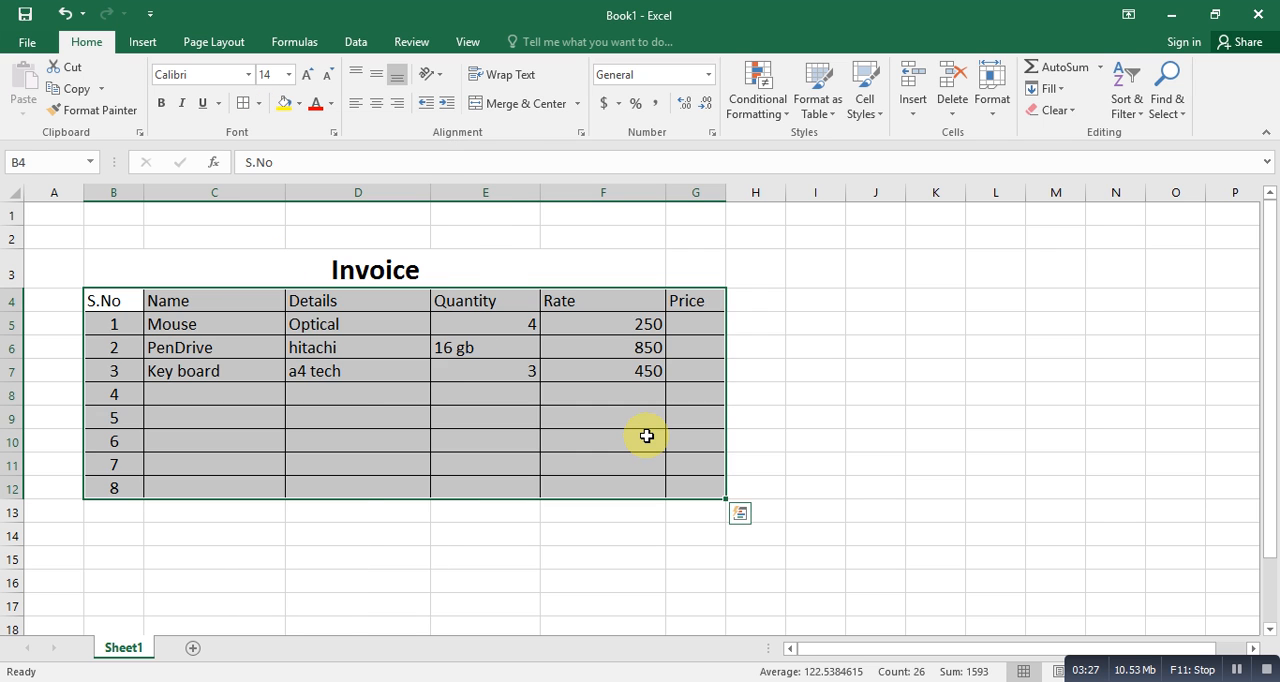
{"action": "left_click", "coordinate": [646, 440]}
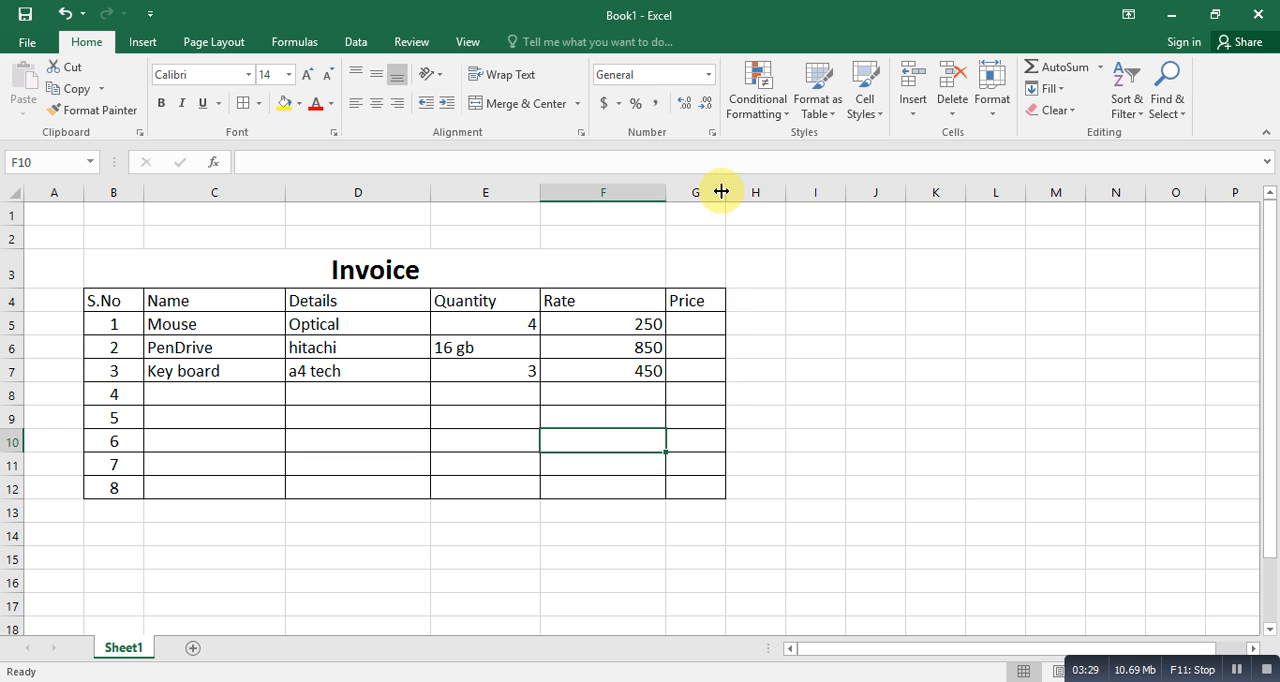
- Widen the Price column G and narrow the Rate column F
{"action": "left_click_drag", "start_coordinate": [725, 192], "coordinate": [781, 192]}
{"action": "double_click", "coordinate": [639, 193]}
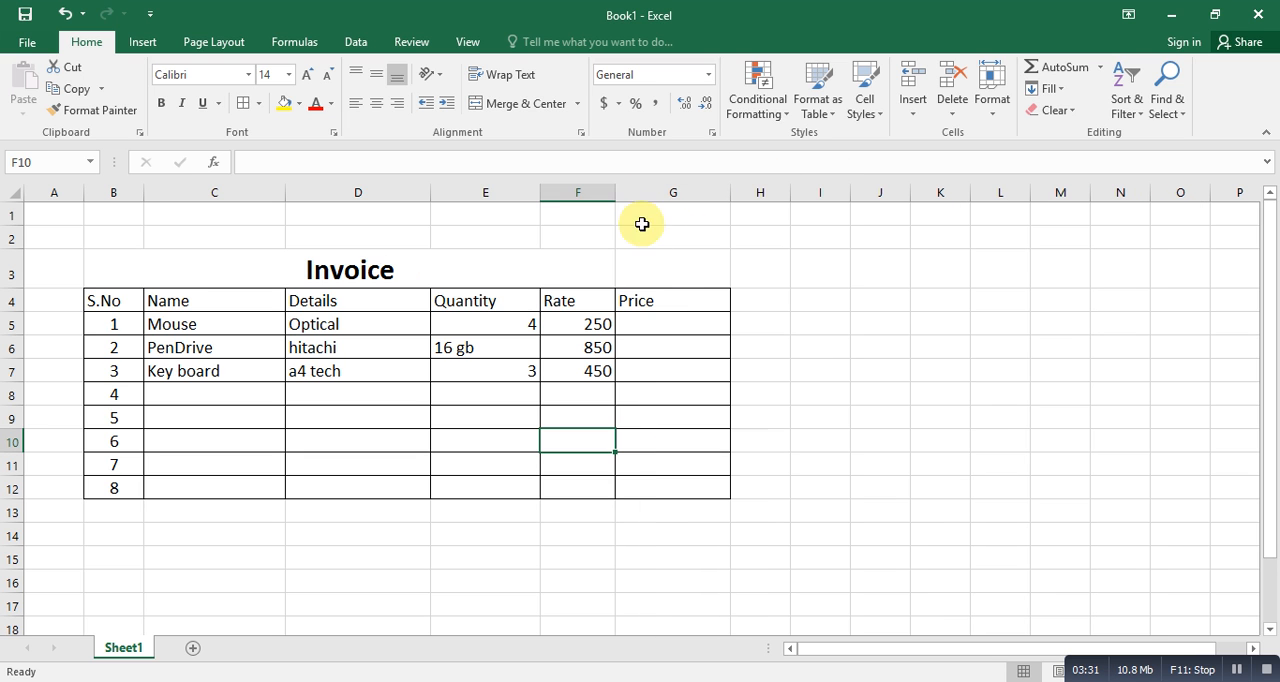
{"action": "left_click", "coordinate": [672, 325]}
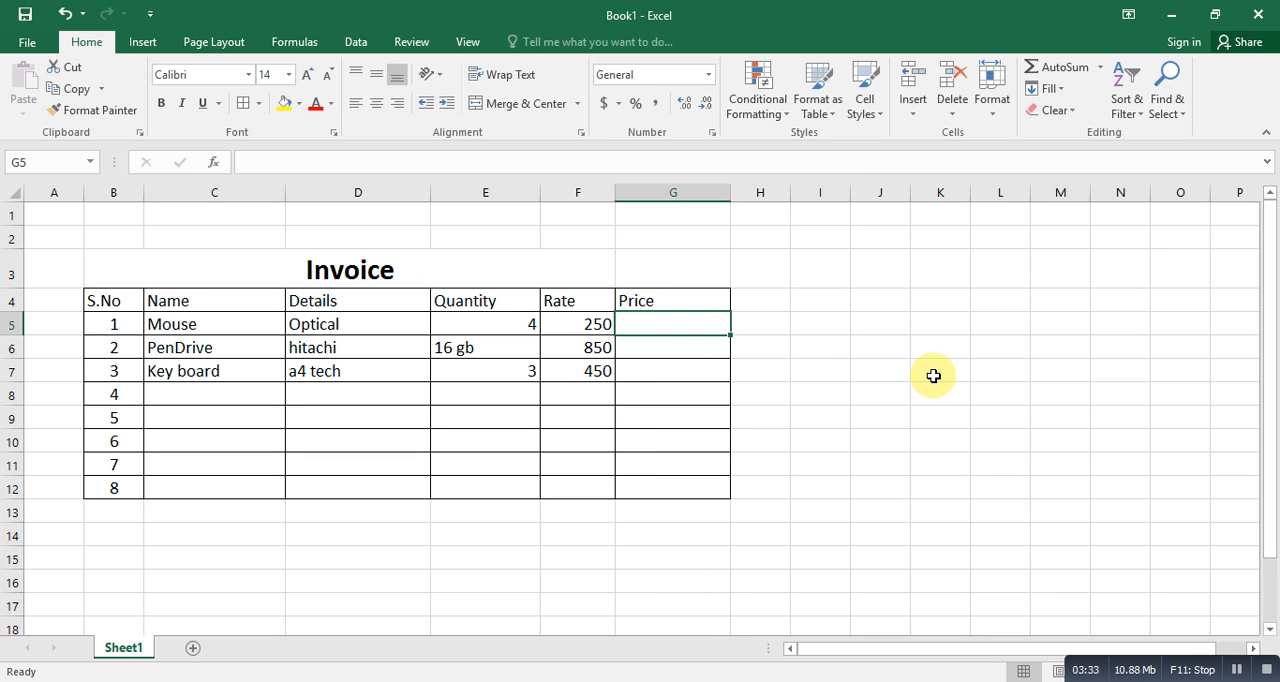
{"action": "left_click", "coordinate": [719, 448]}
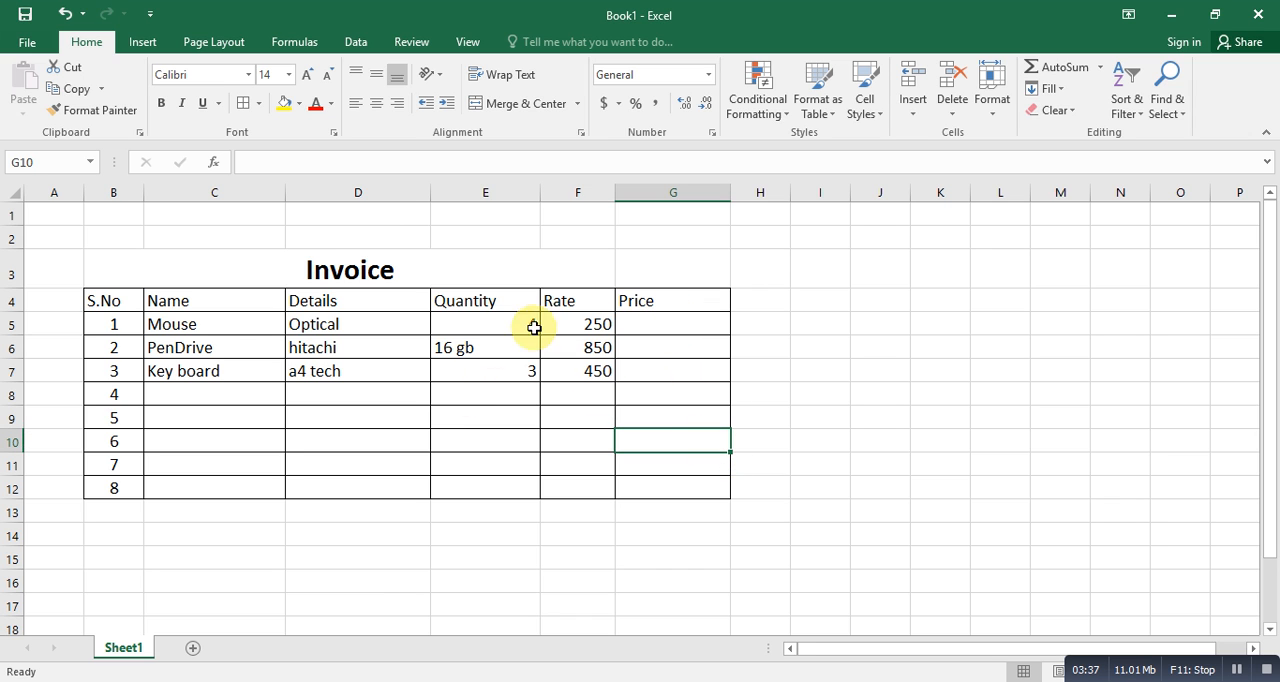
{"action": "left_click", "coordinate": [493, 324]}
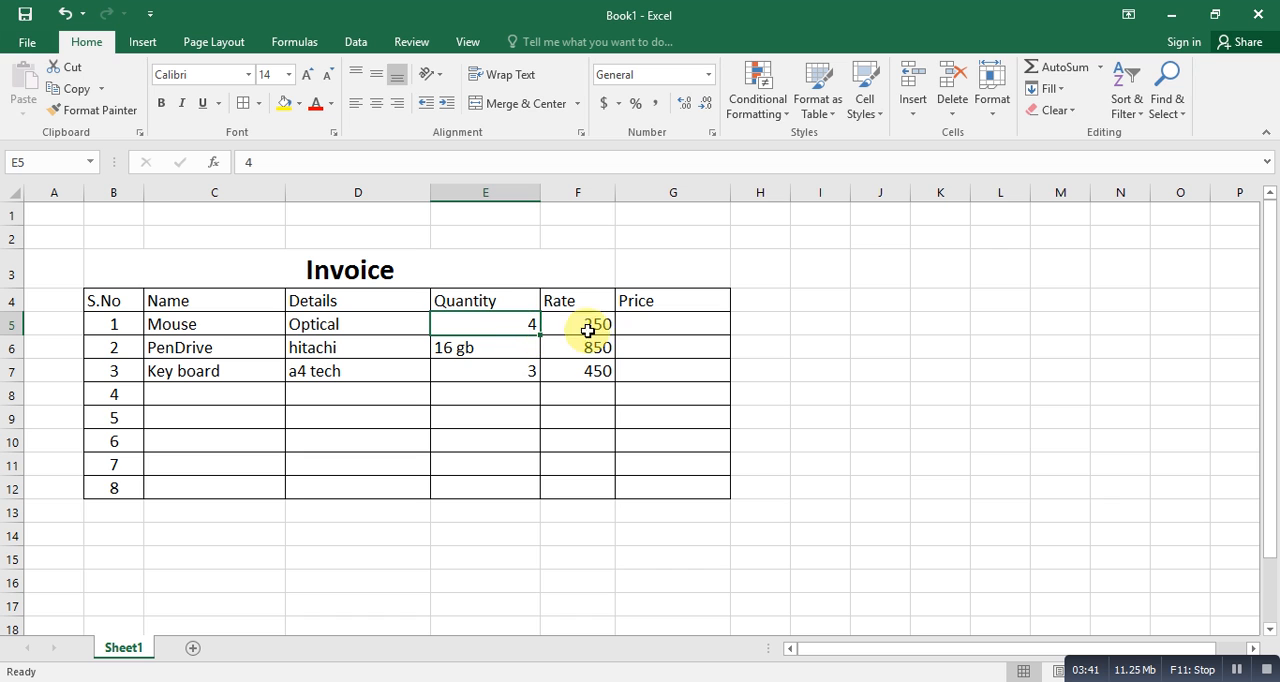
{"action": "left_click", "coordinate": [538, 368]}
{"action": "left_click", "coordinate": [586, 322]}
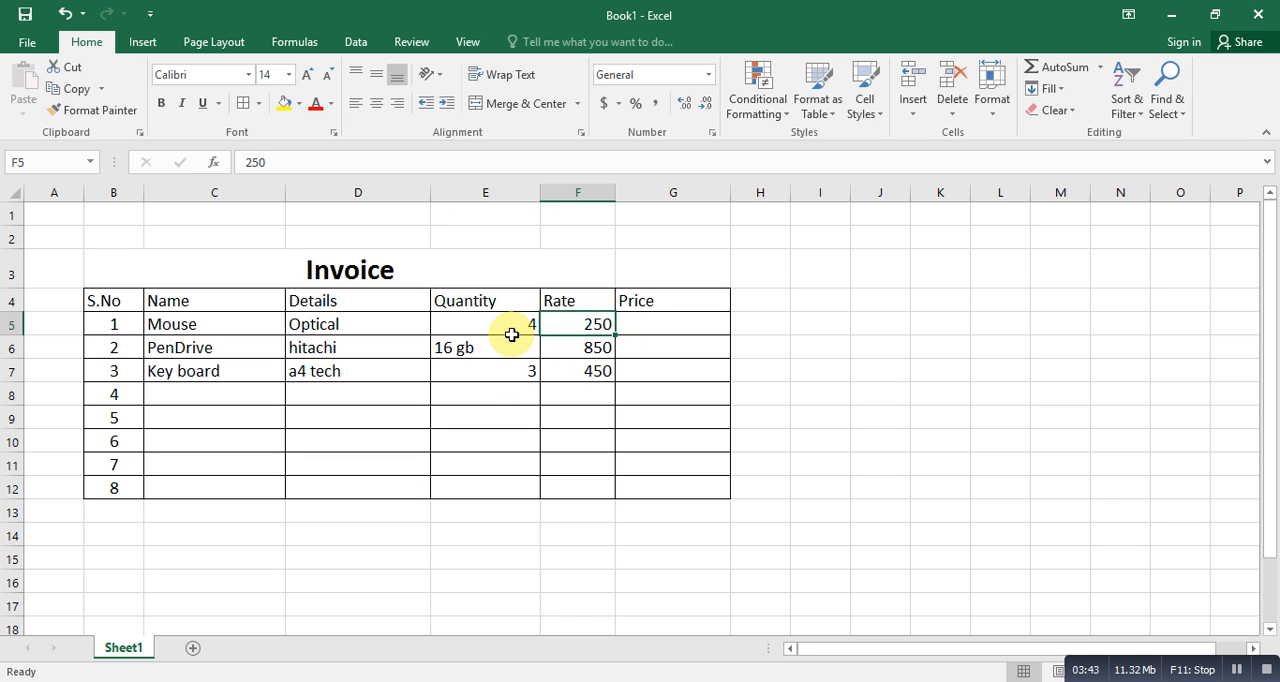
- Enter the formula =E5*F5 in G5 to calculate the Mouse item's price from its quantity and rate
{"action": "left_click", "coordinate": [506, 329]}
{"action": "left_click", "coordinate": [563, 392]}
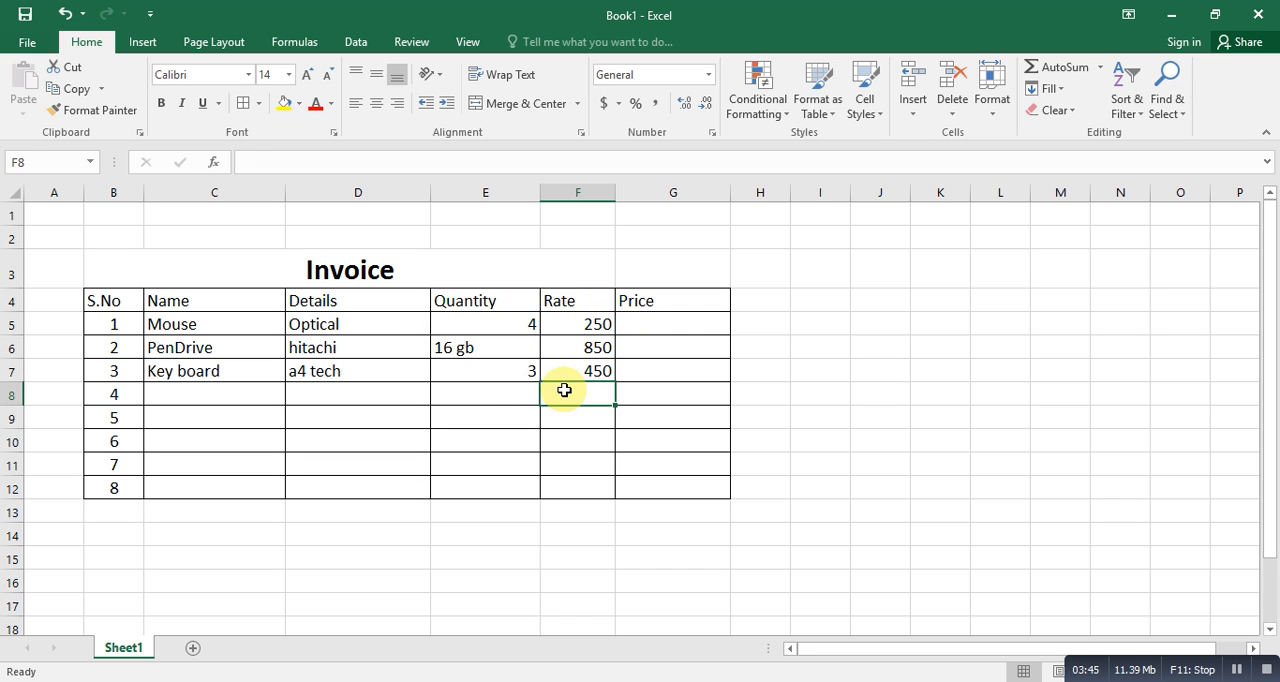
{"action": "left_click", "coordinate": [670, 323]}
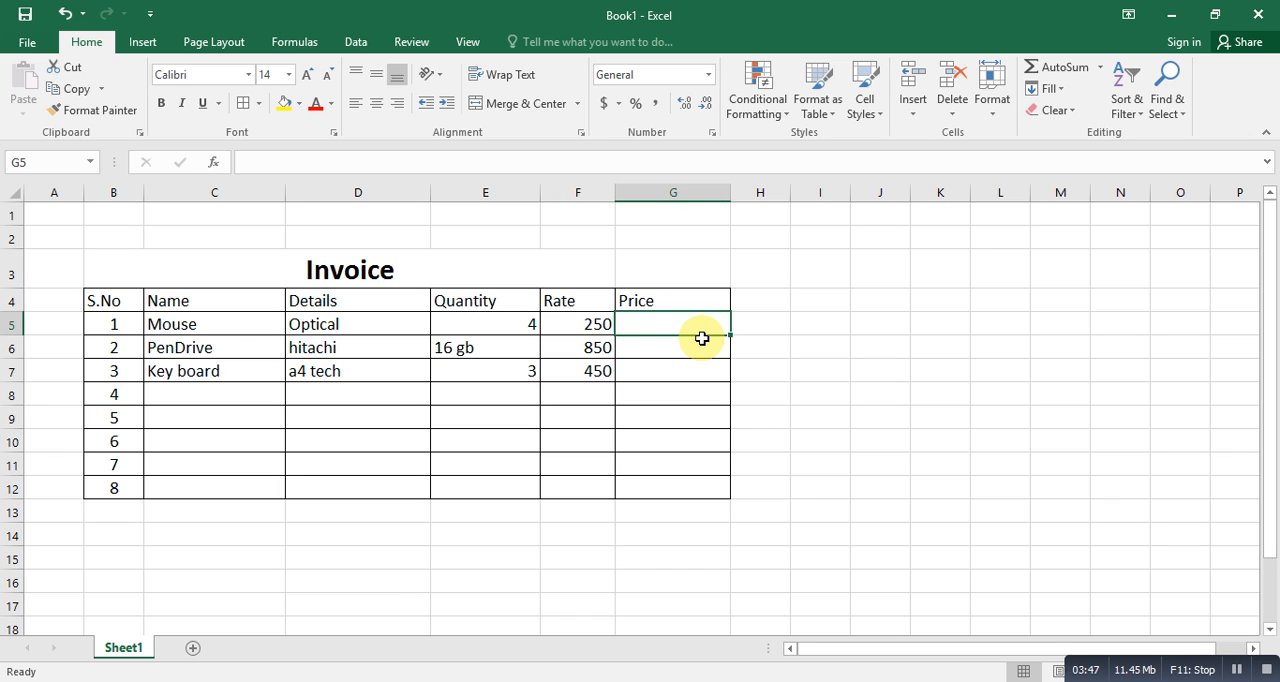
{"action": "type", "text": "="}
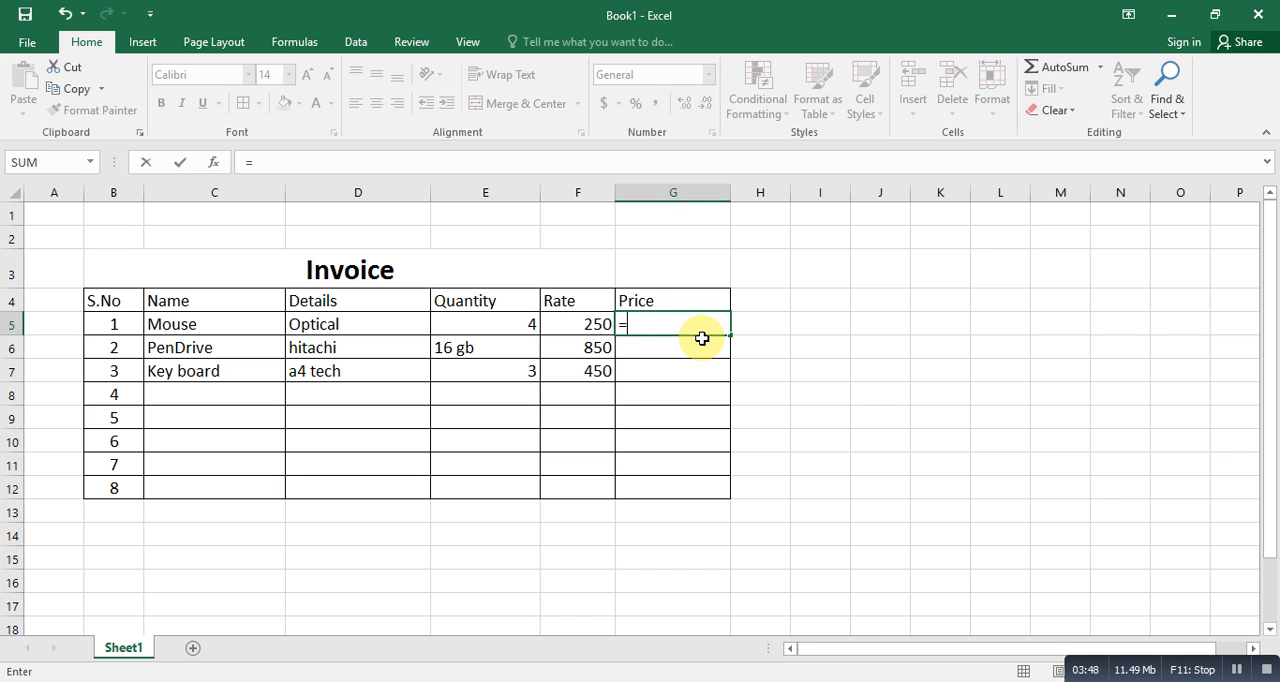
{"action": "left_click", "coordinate": [520, 324]}
{"action": "type", "text": "*"}
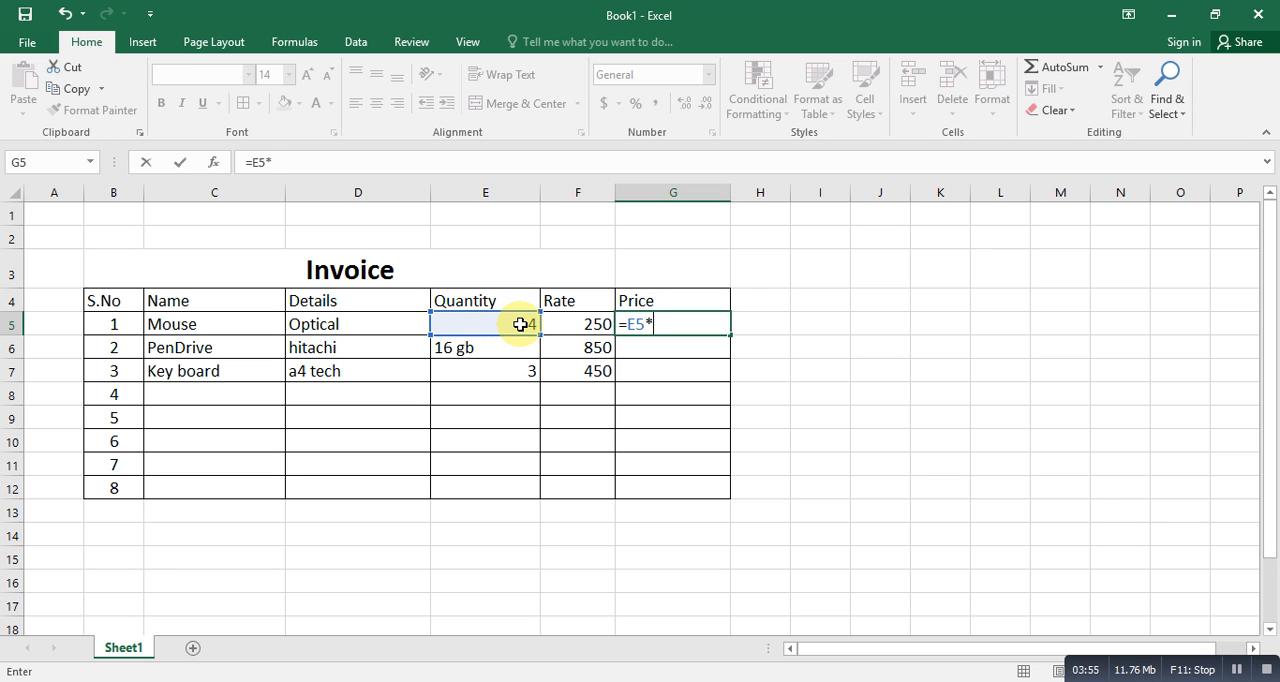
{"action": "left_click", "coordinate": [591, 331]}
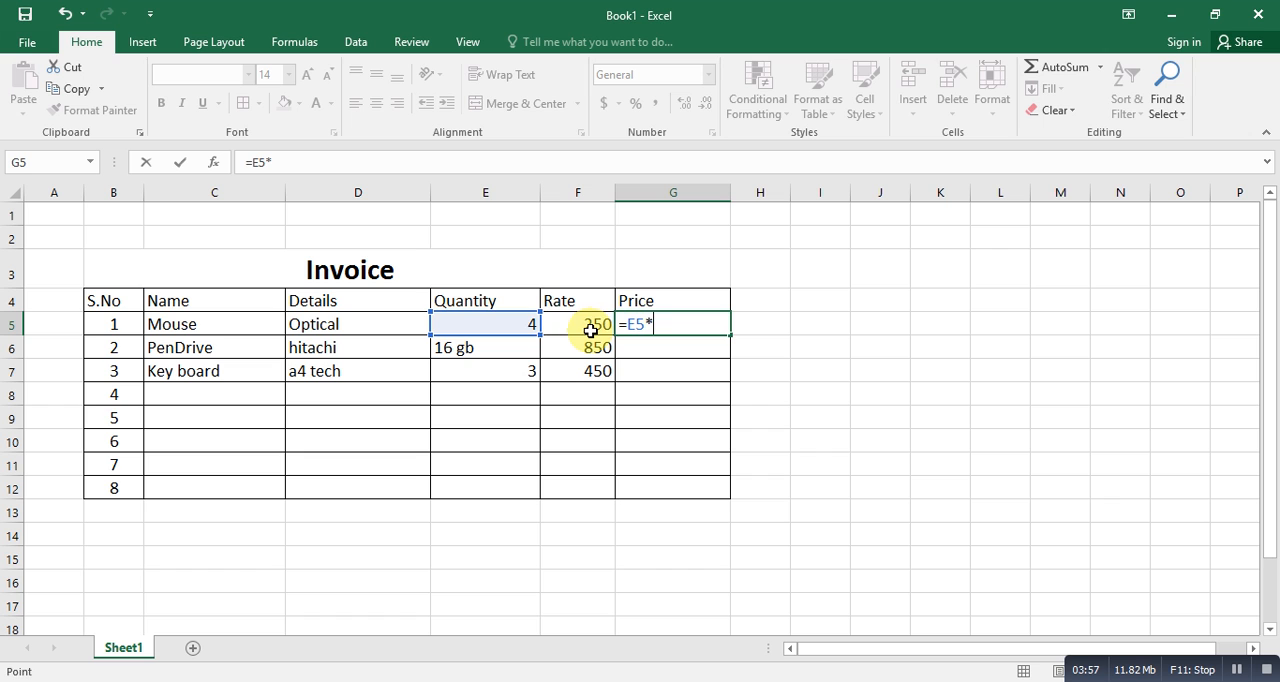
{"action": "key", "text": "Return"}
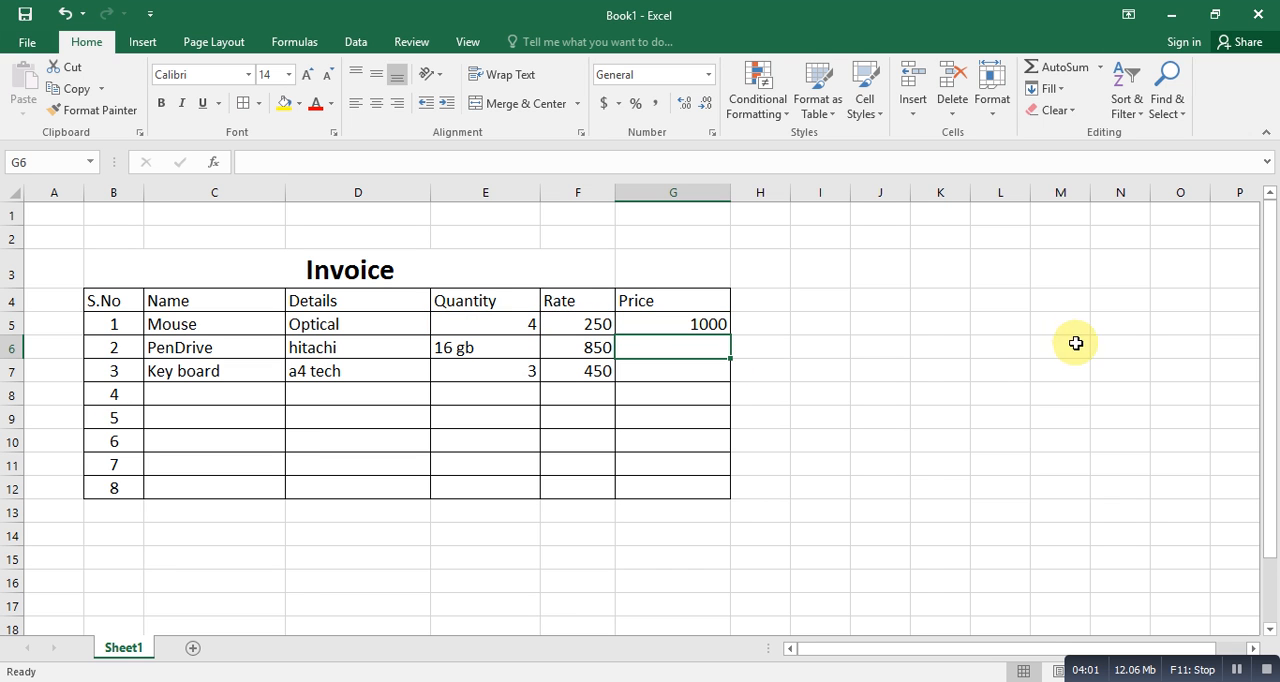
- Fill the price formula from G5 down to G7 for the PenDrive and Key board rows
{"action": "left_click", "coordinate": [683, 320]}
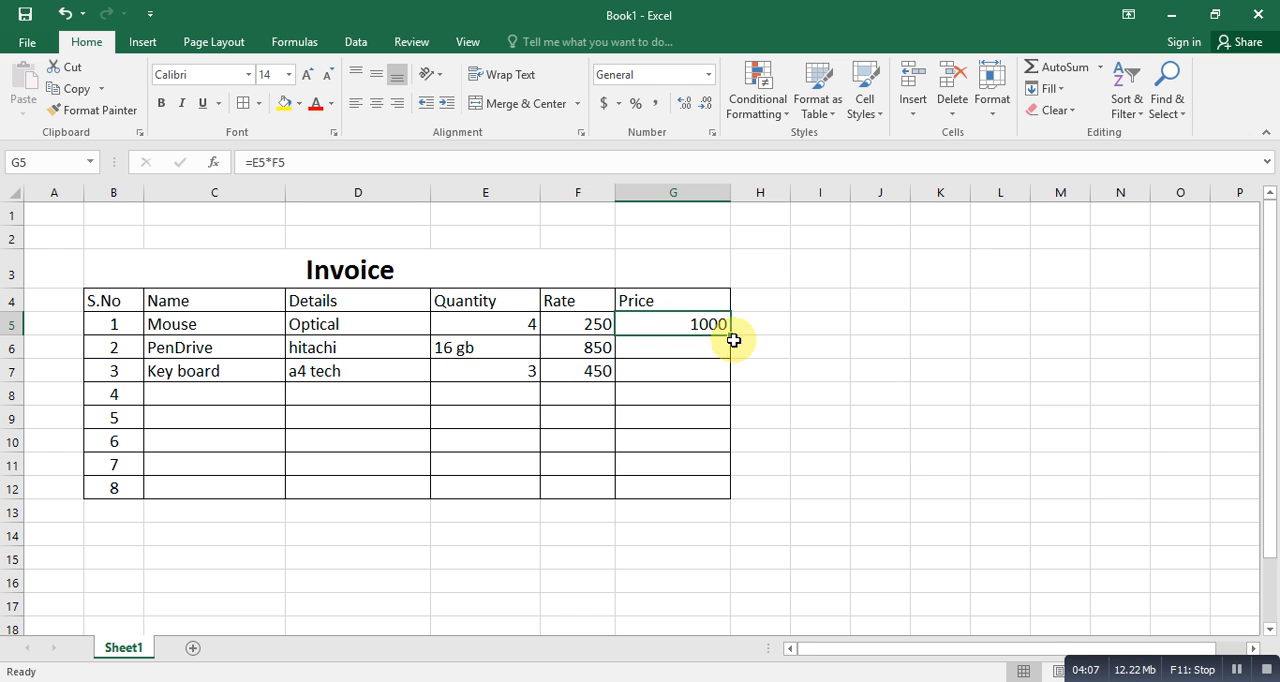
{"action": "left_click", "coordinate": [688, 376]}
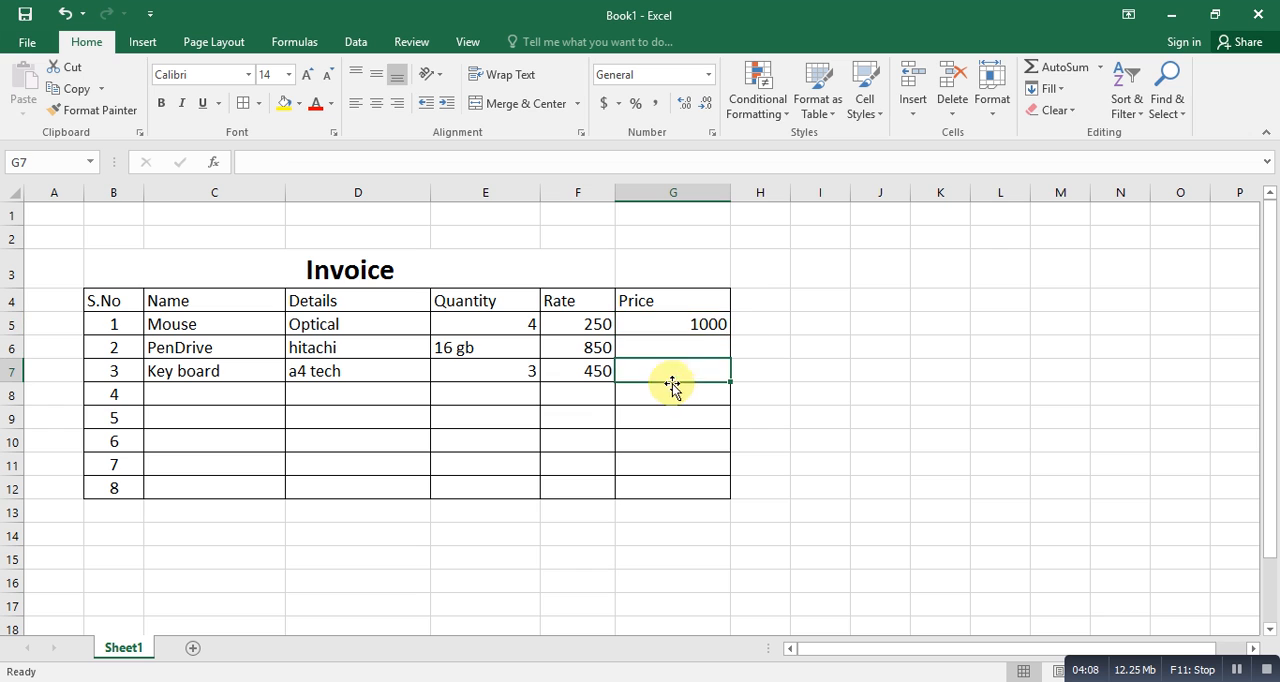
{"action": "left_click", "coordinate": [702, 323]}
{"action": "left_click_drag", "start_coordinate": [724, 338], "coordinate": [735, 378]}
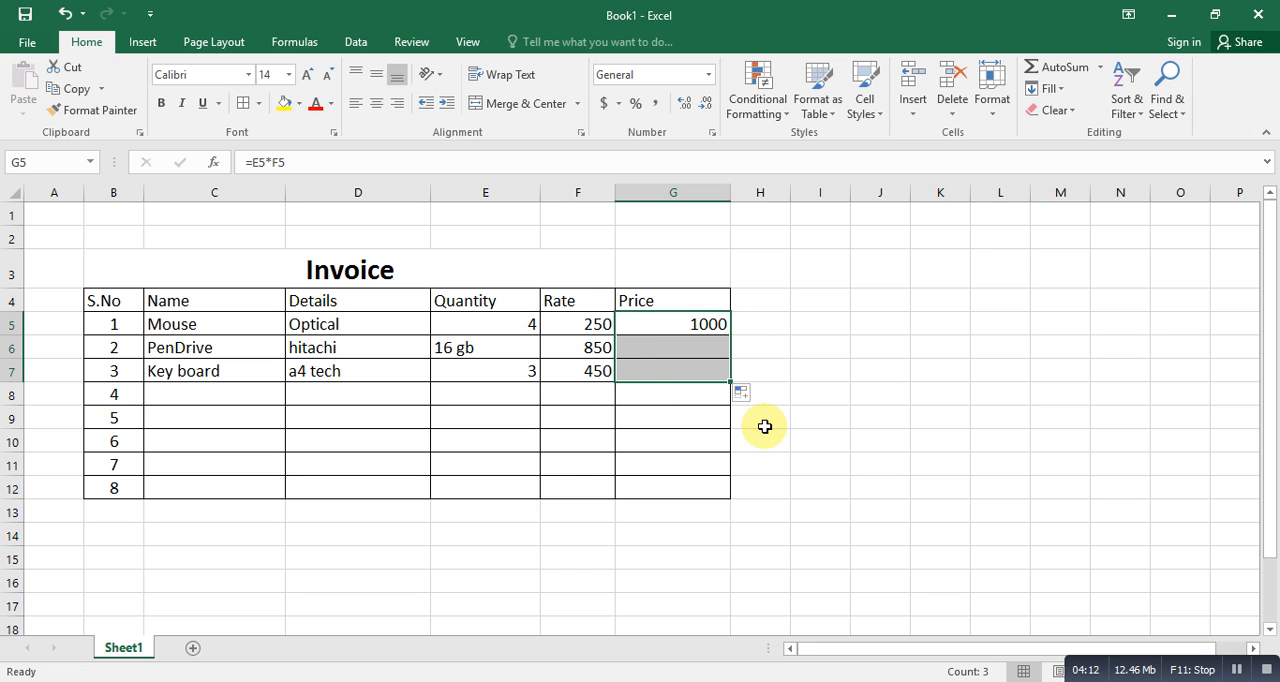
{"action": "left_click", "coordinate": [645, 418]}
- Change the PenDrive quantity in E6 to the plain number 16
{"action": "left_click", "coordinate": [466, 348]}
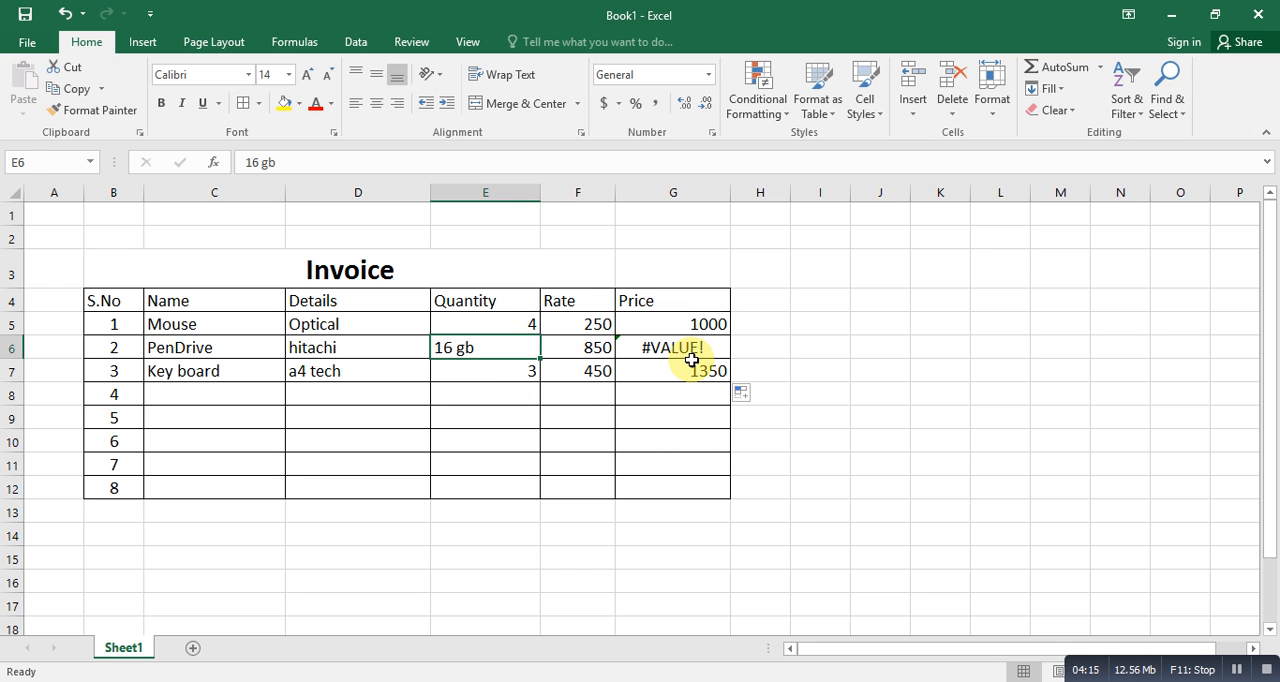
{"action": "key", "text": "F2"}
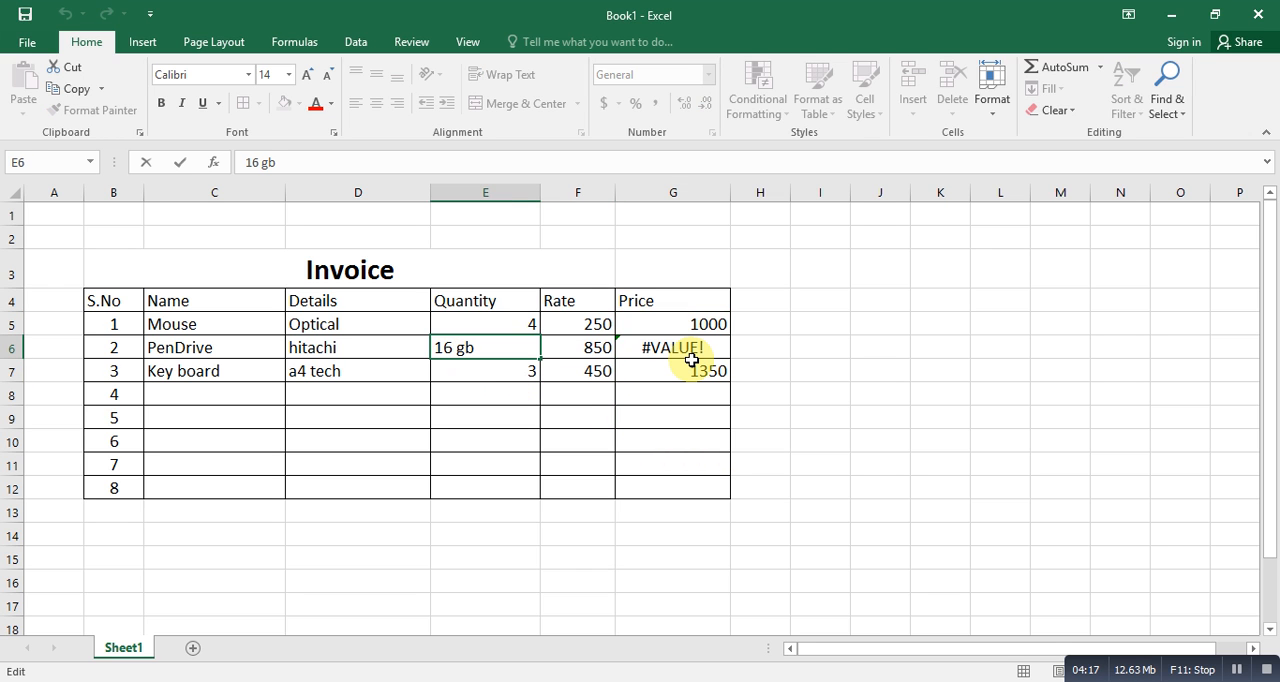
{"action": "key", "text": "Return"}
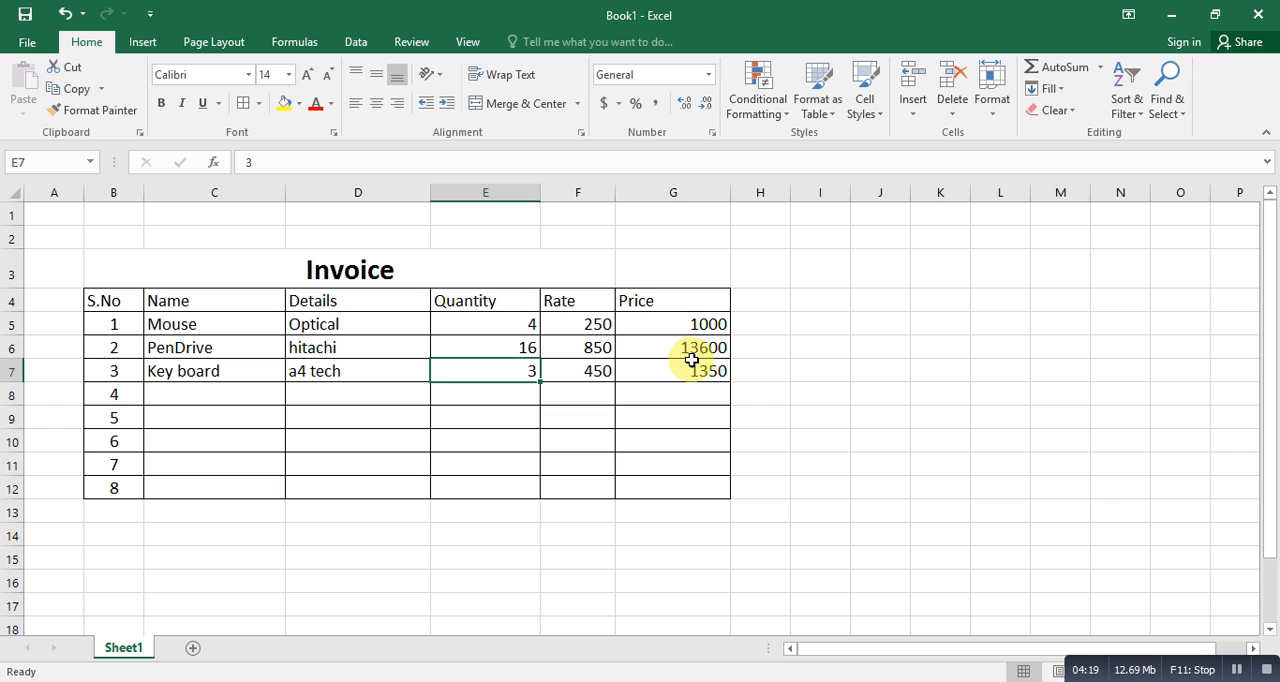
{"action": "left_click", "coordinate": [680, 441]}
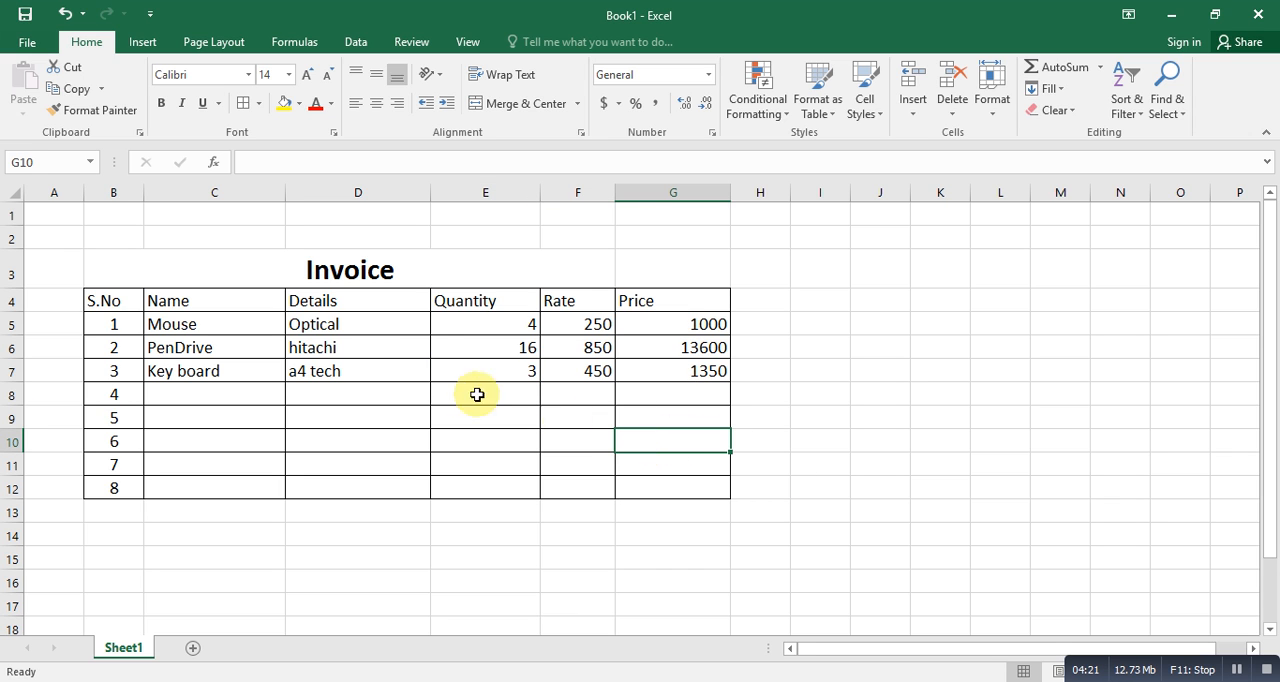
- Extend the PenDrive details in D6 to read "hitachi 16 gb"
{"action": "left_click", "coordinate": [517, 349]}
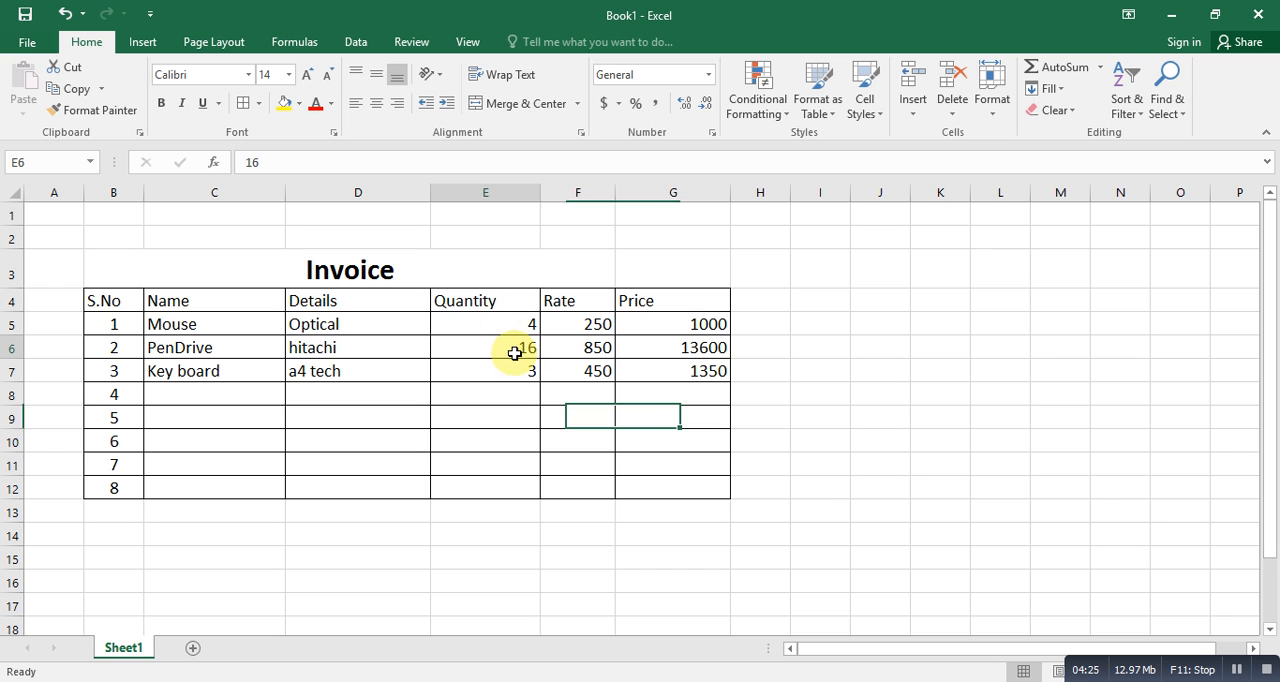
{"action": "double_click", "coordinate": [390, 351]}
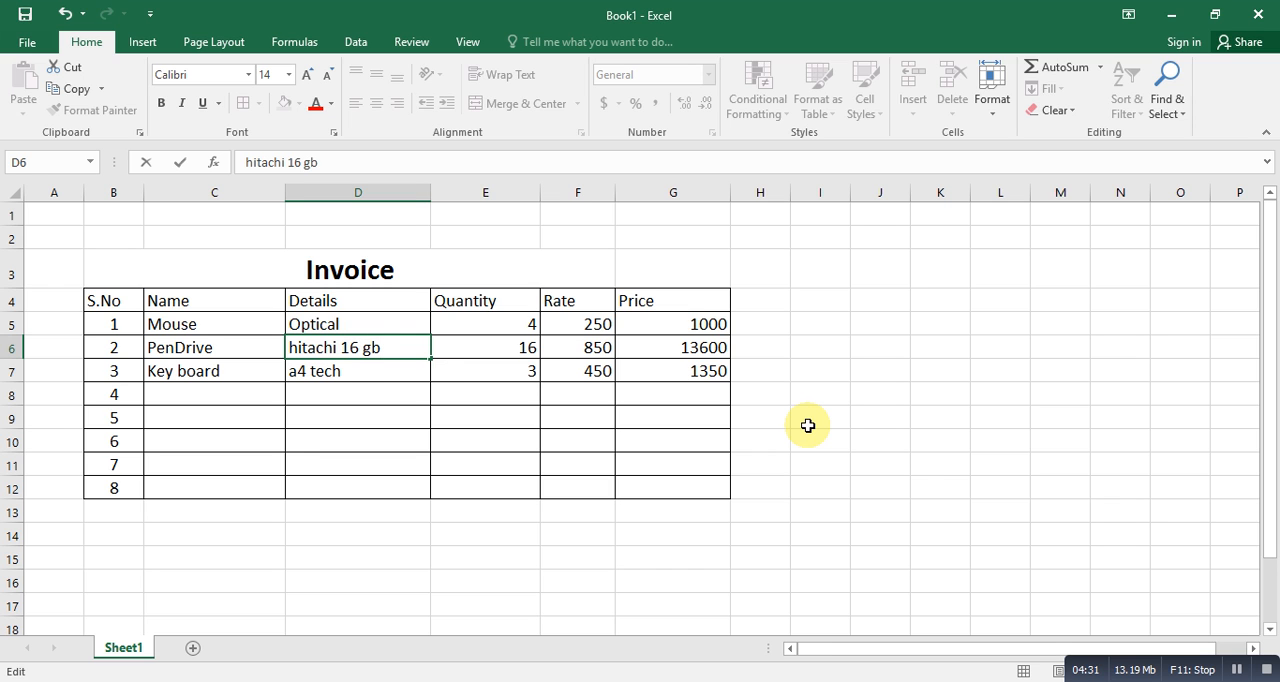
{"action": "key", "text": "Return"}
- Enter the label "total" in F13, directly below the table's Rate column
{"action": "left_click", "coordinate": [684, 461]}
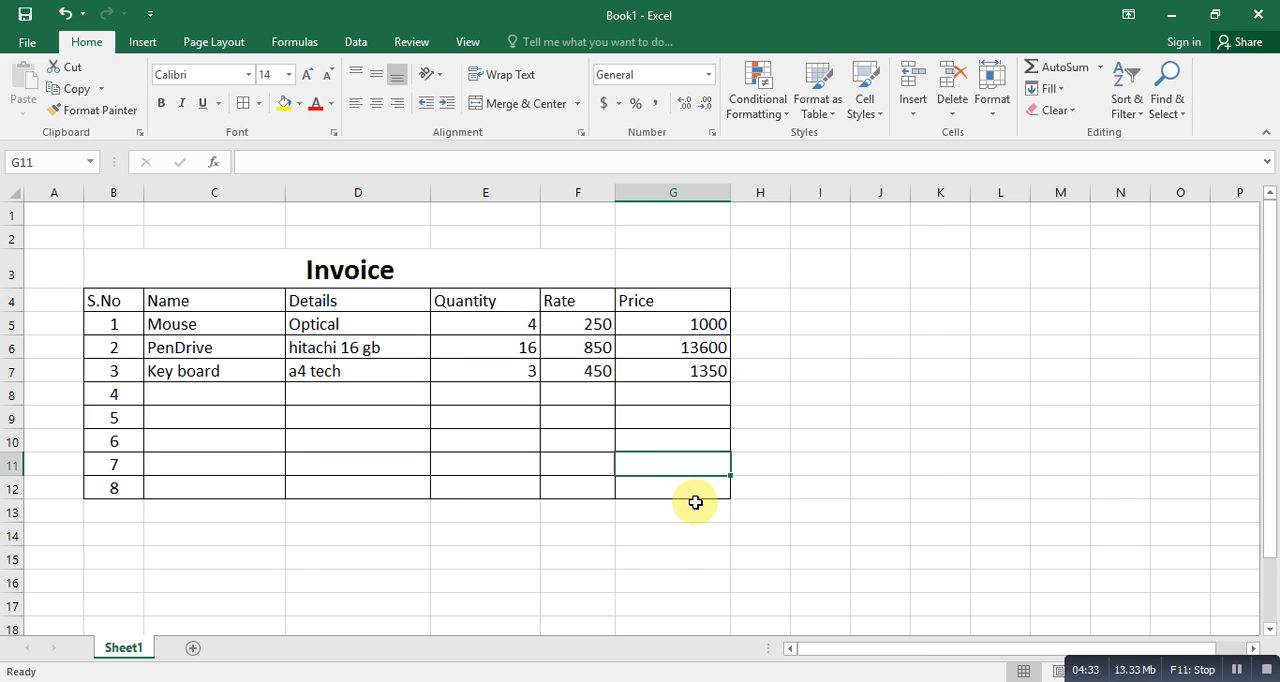
{"action": "key", "text": "Tab"}
{"action": "key", "text": "Return"}
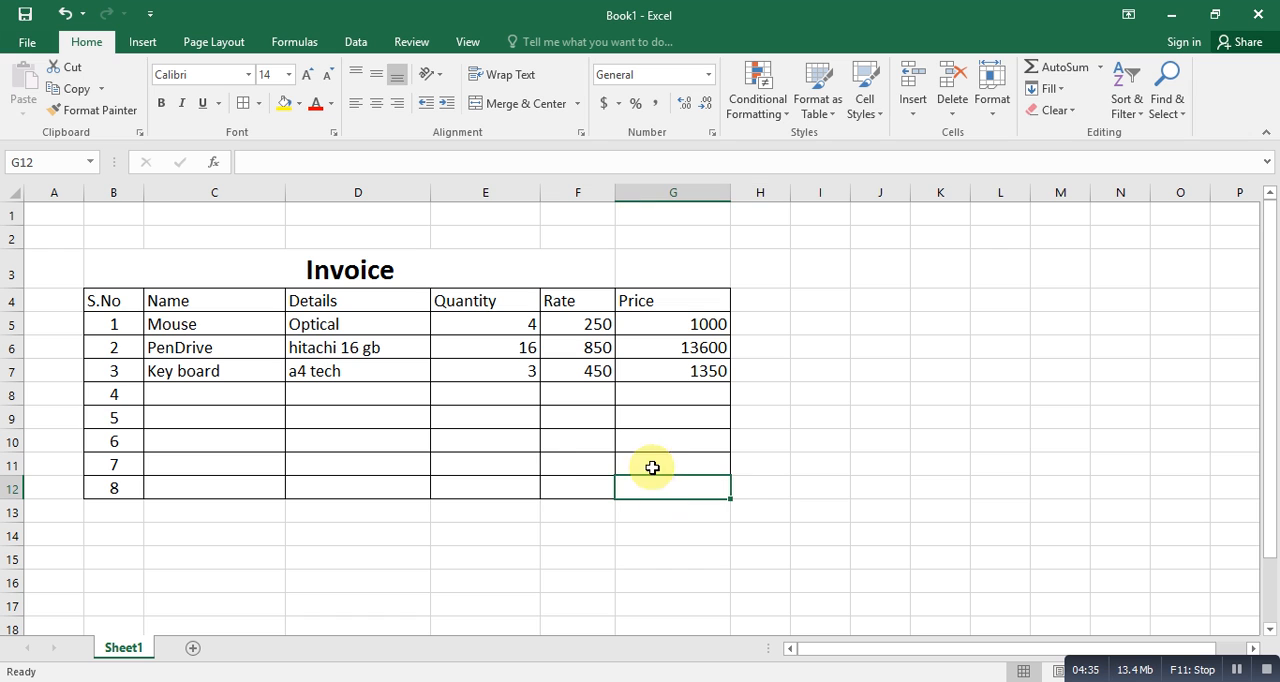
{"action": "left_click", "coordinate": [490, 508]}
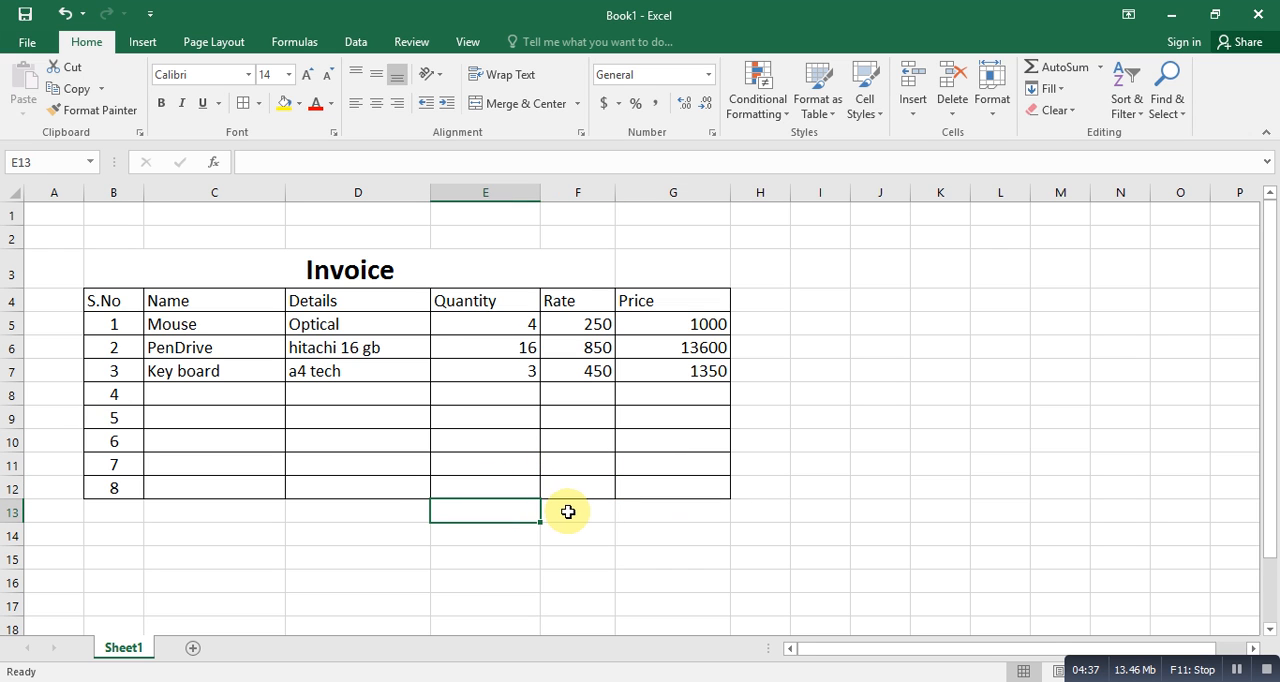
{"action": "left_click", "coordinate": [585, 514]}
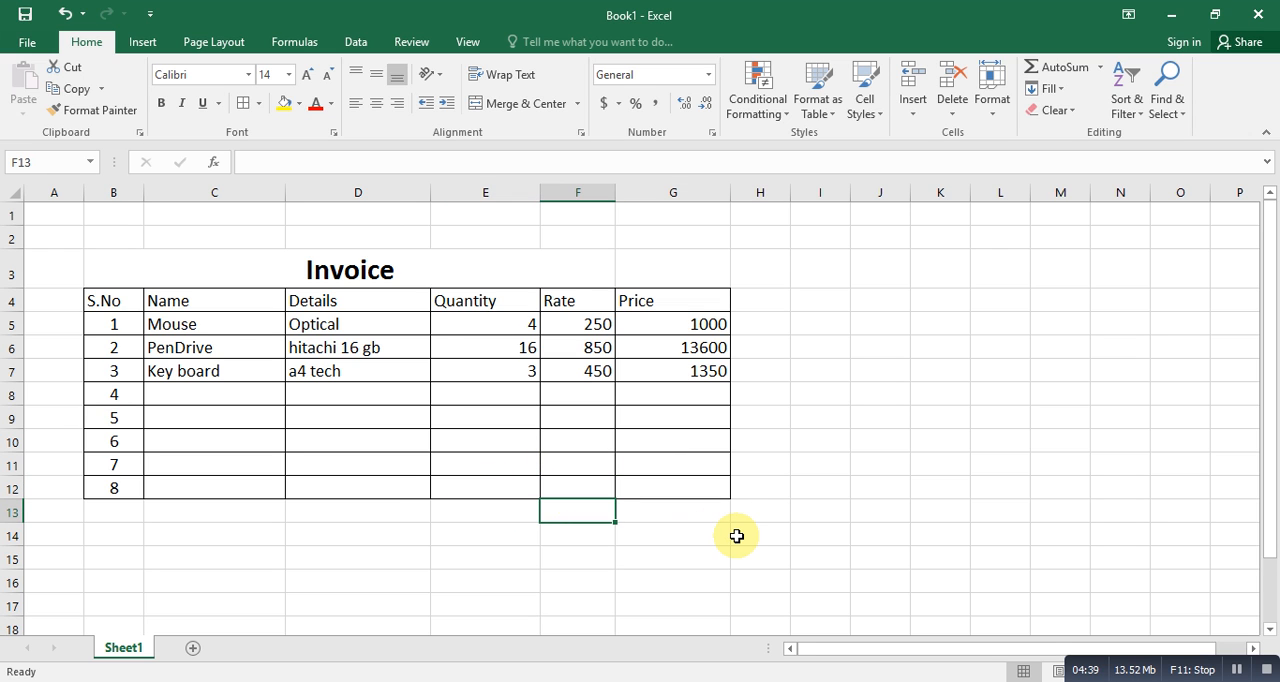
{"action": "type", "text": "total"}
{"action": "key", "text": "Tab"}
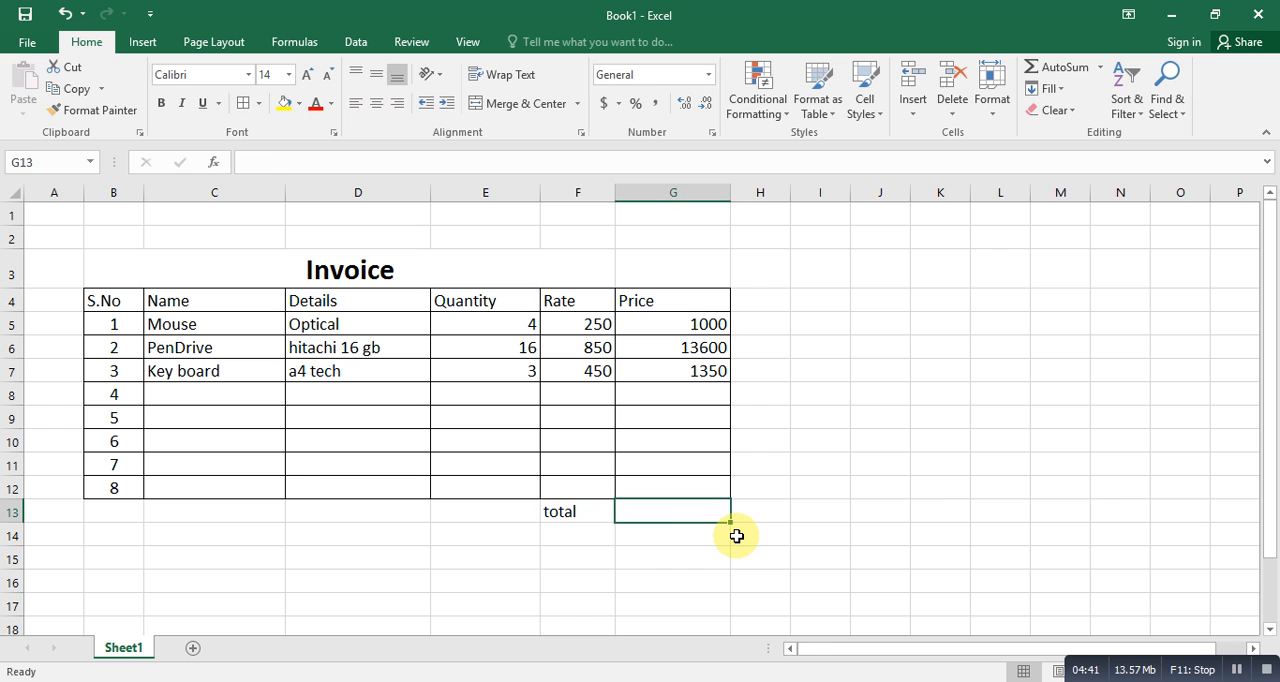
- Enter the formula =G5+G6+G7 in G13 to add up the three item prices
{"action": "type", "text": "="}
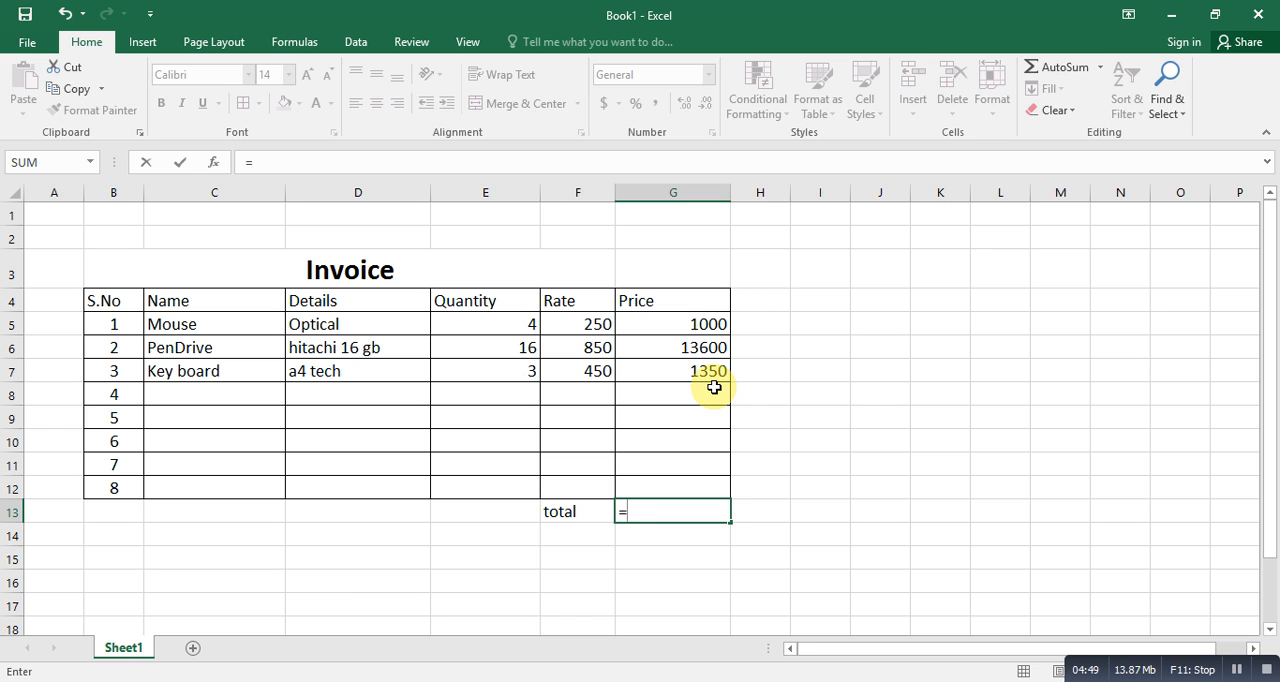
{"action": "left_click", "coordinate": [691, 327]}
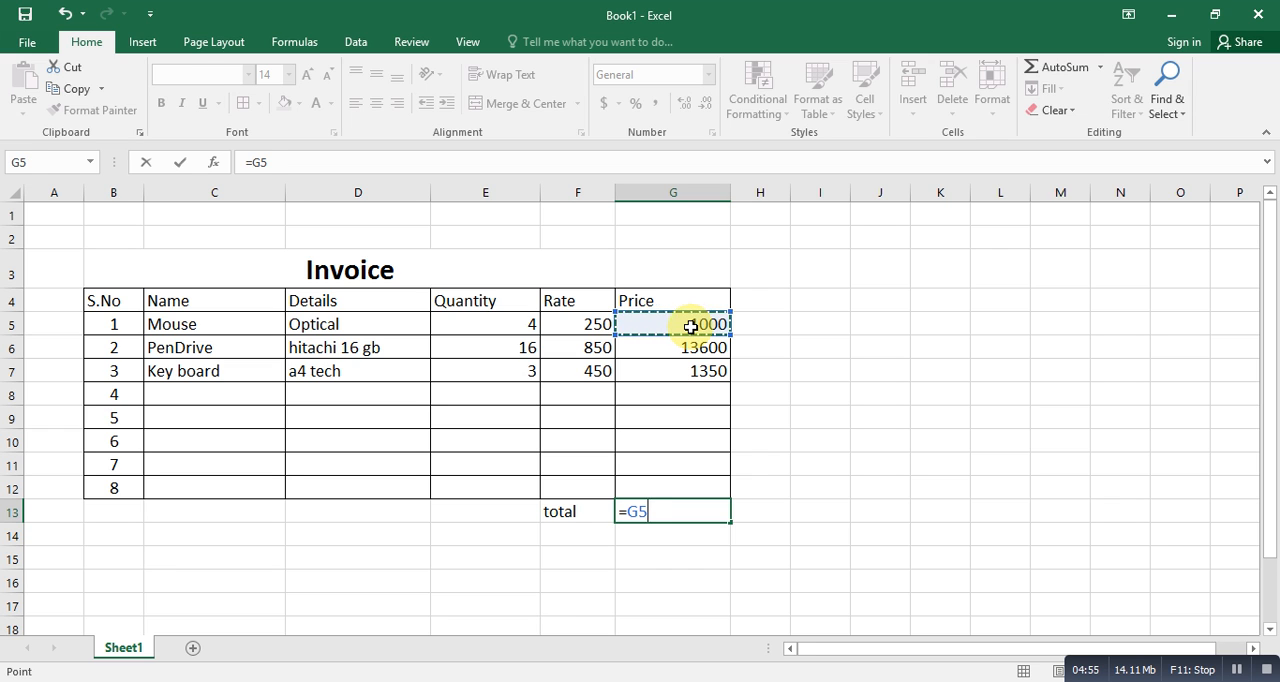
{"action": "type", "text": "+"}
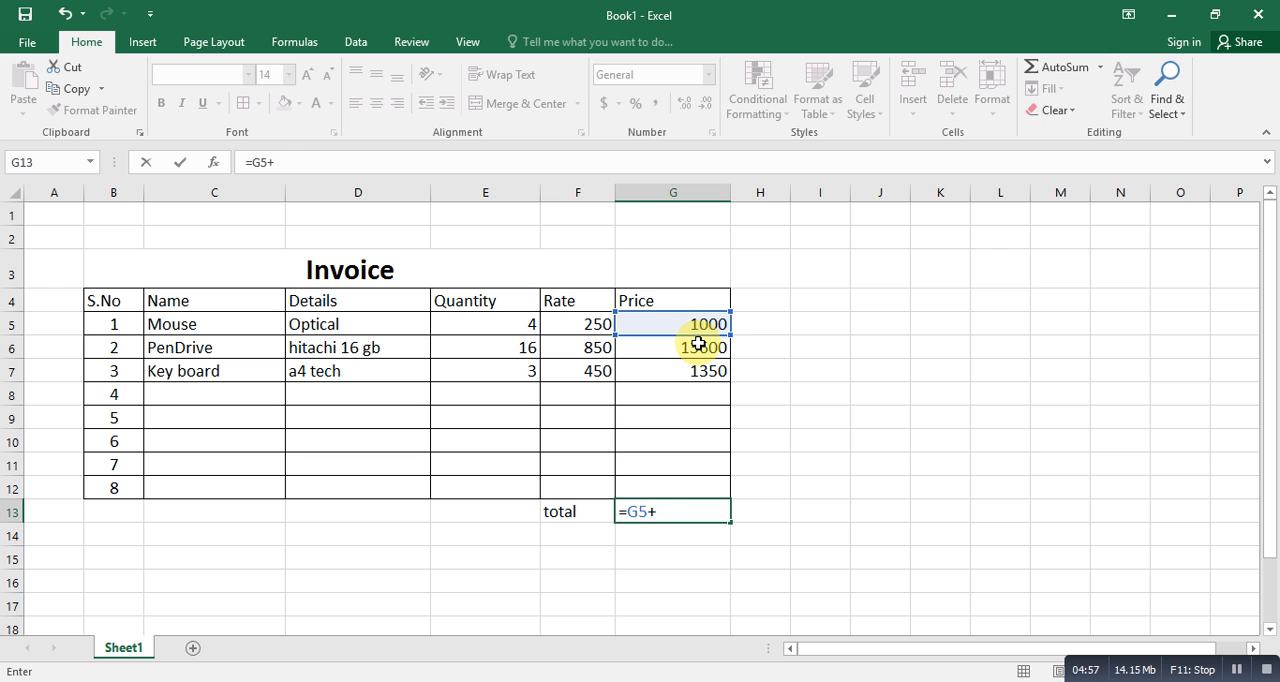
{"action": "left_click", "coordinate": [698, 344]}
{"action": "type", "text": "+"}
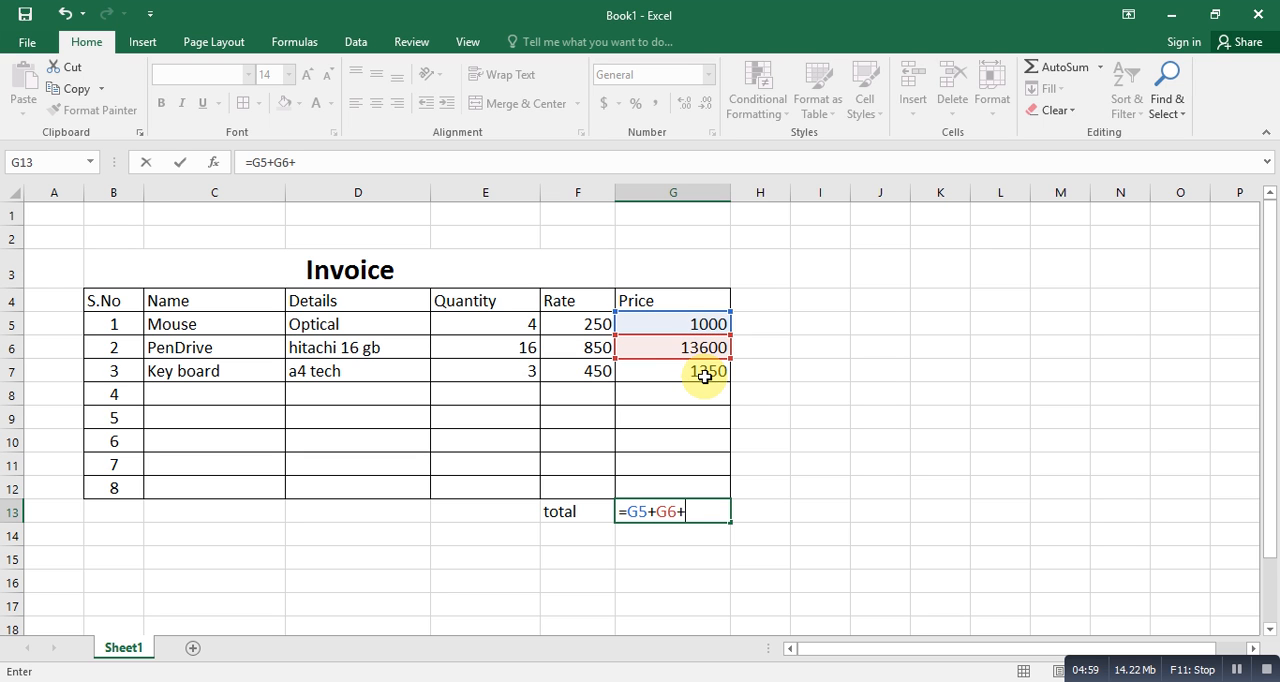
{"action": "left_click", "coordinate": [705, 376]}
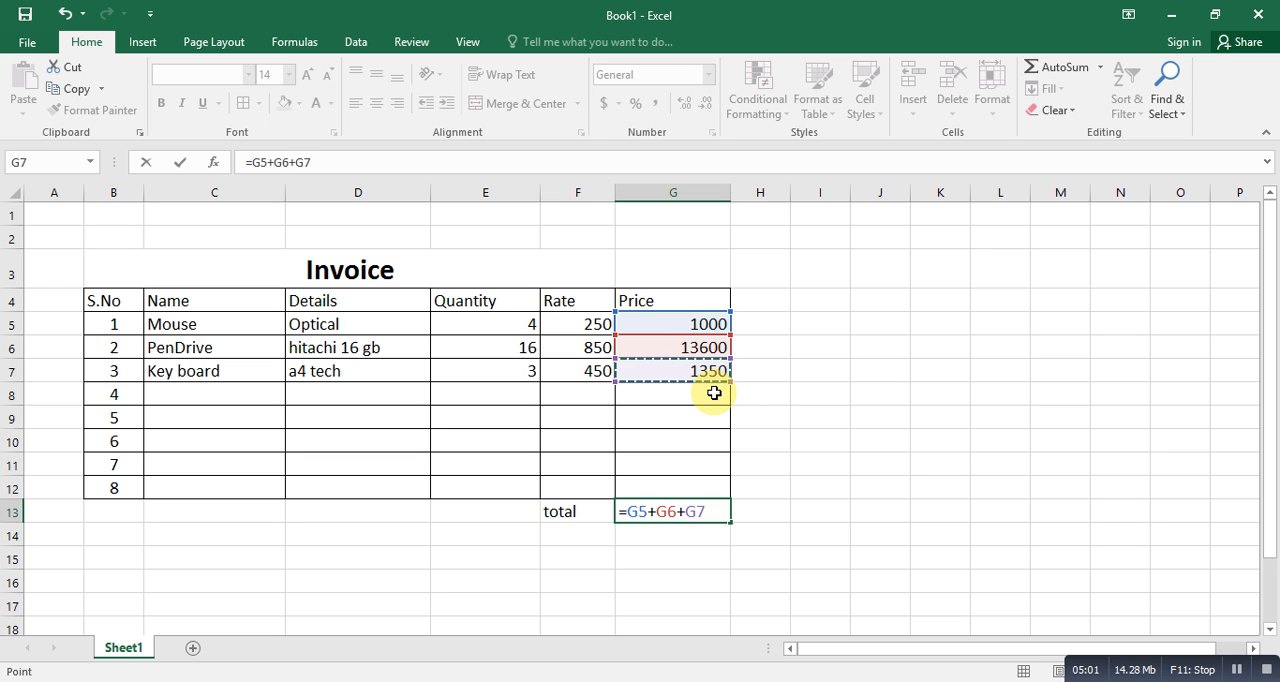
{"action": "key", "text": "Return"}
{"action": "left_click", "coordinate": [706, 512]}
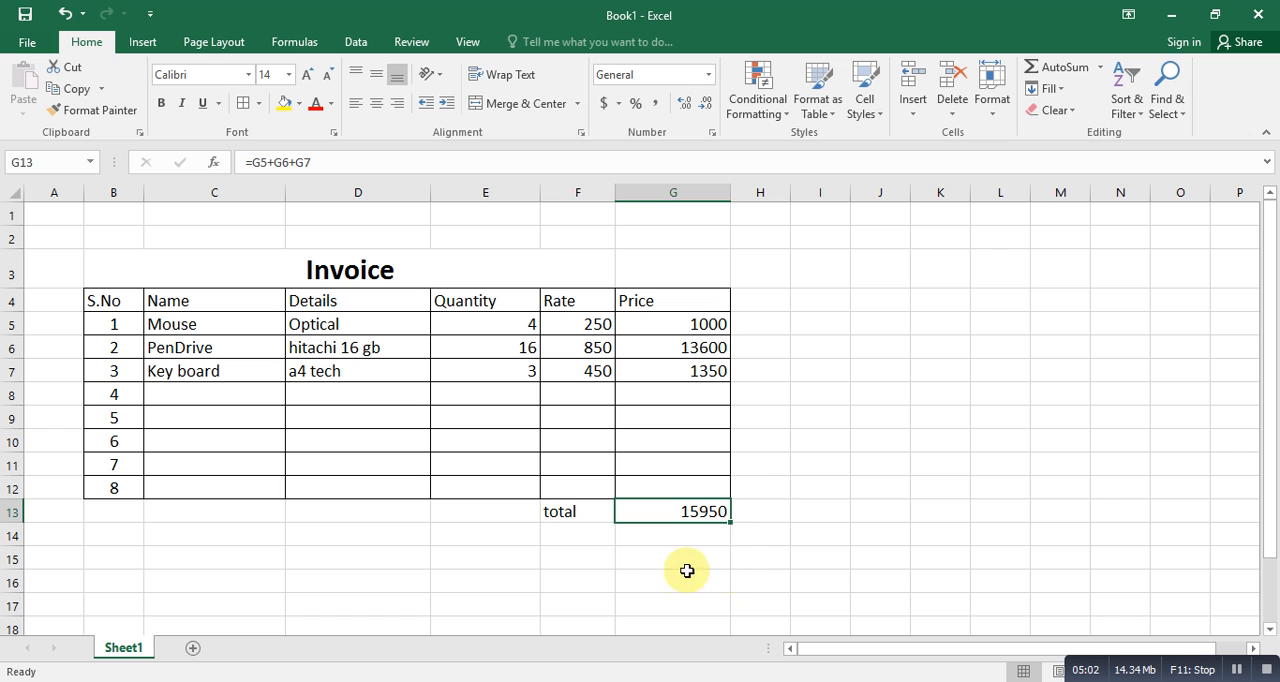
- Enter the label "advance" in F14 and the amount 10000 in G14
{"action": "left_click", "coordinate": [565, 538]}
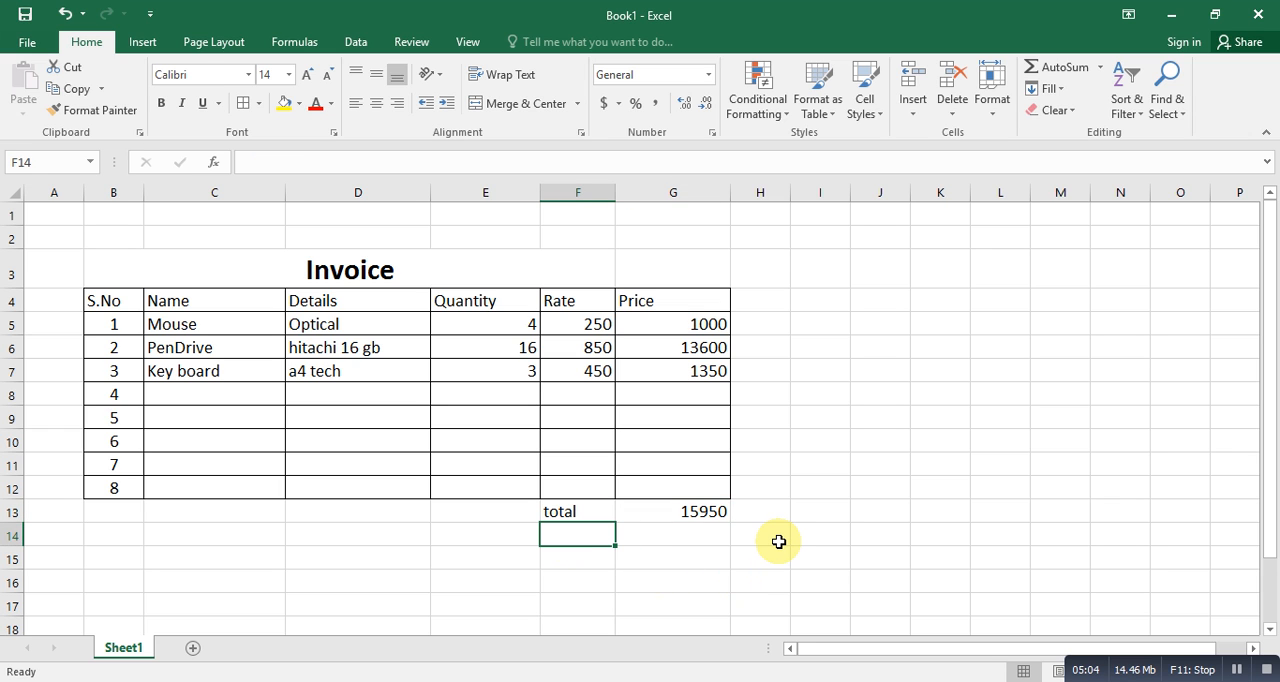
{"action": "type", "text": "ad"}
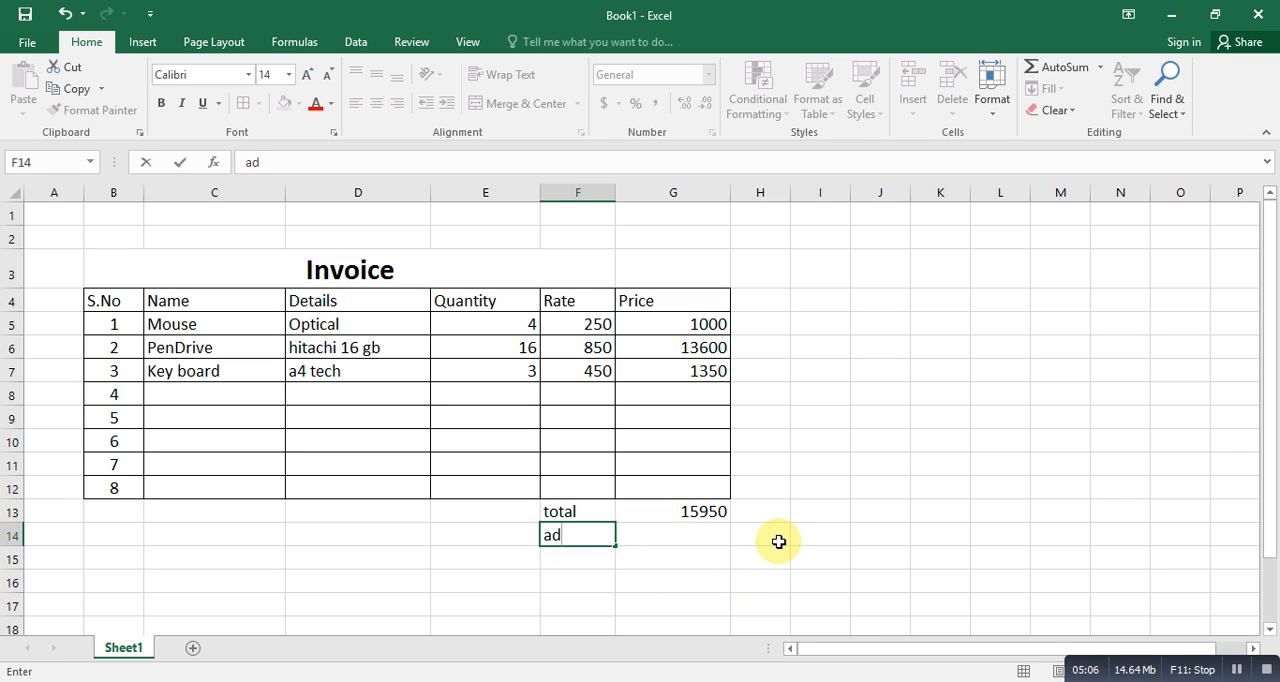
{"action": "type", "text": "vance"}
{"action": "key", "text": "Tab"}
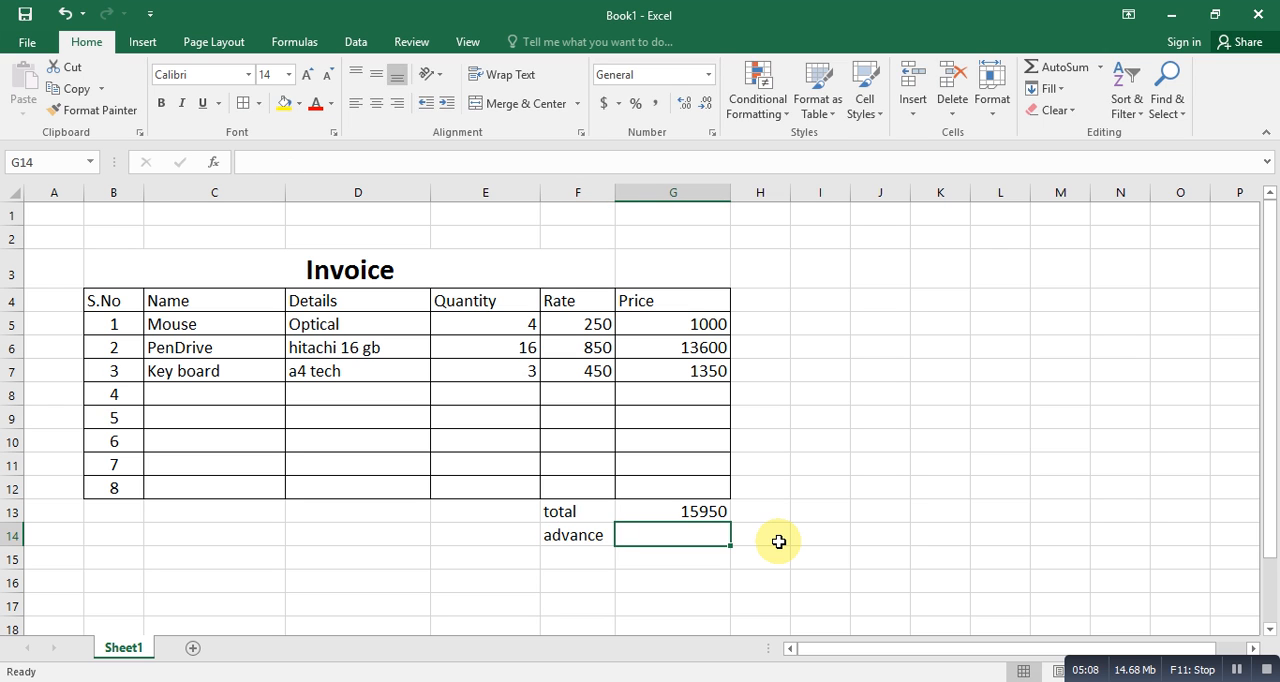
{"action": "type", "text": "10000"}
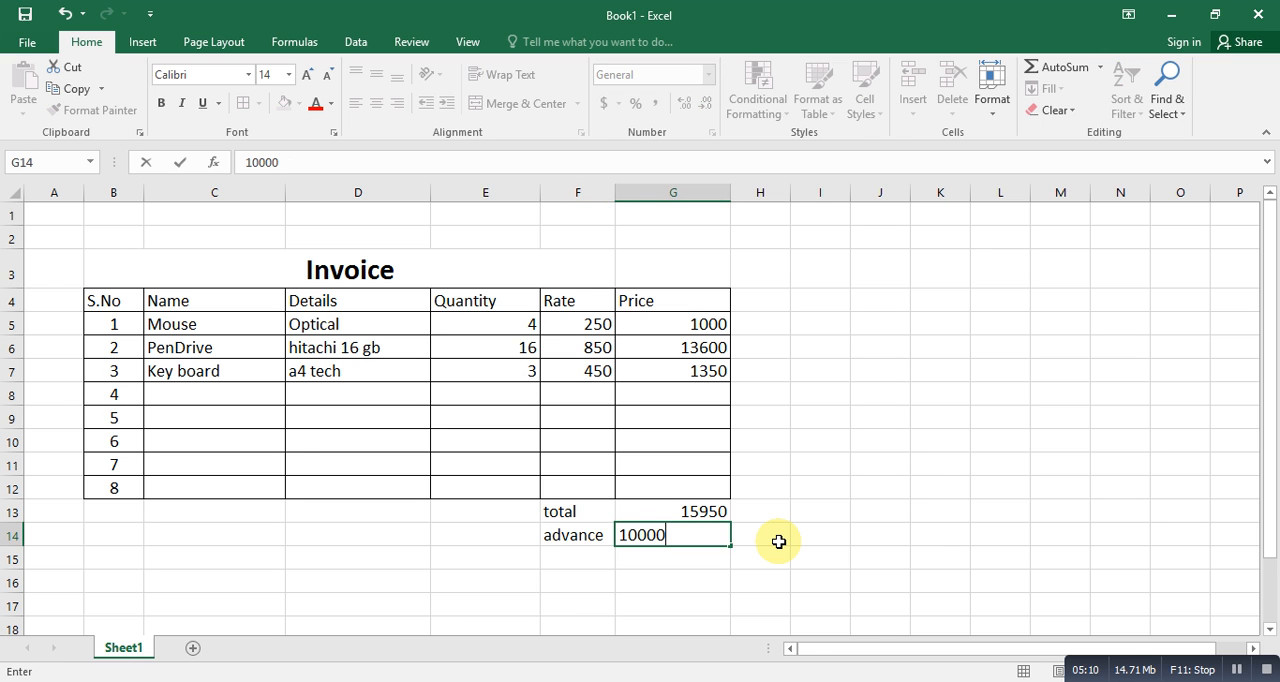
{"action": "key", "text": "Return"}
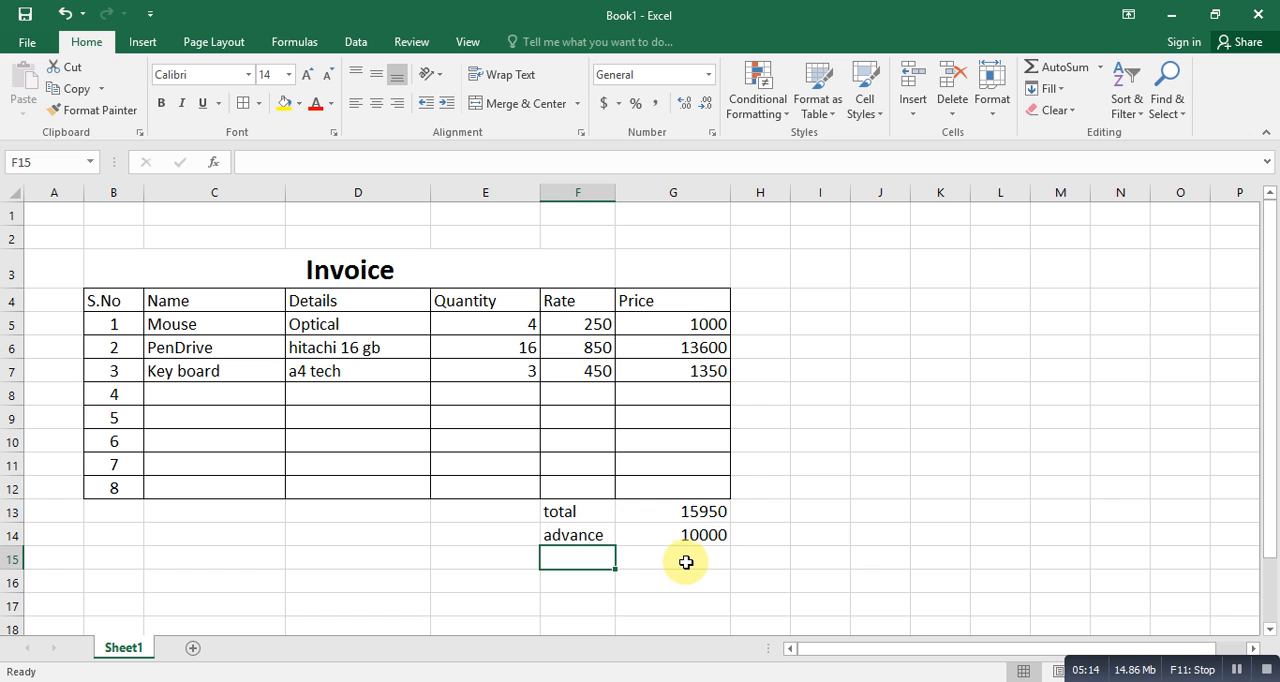
- Enter the label "due" in F15 and the formula =G13-G14 in G15 to subtract the advance from the total
{"action": "type", "text": "due"}
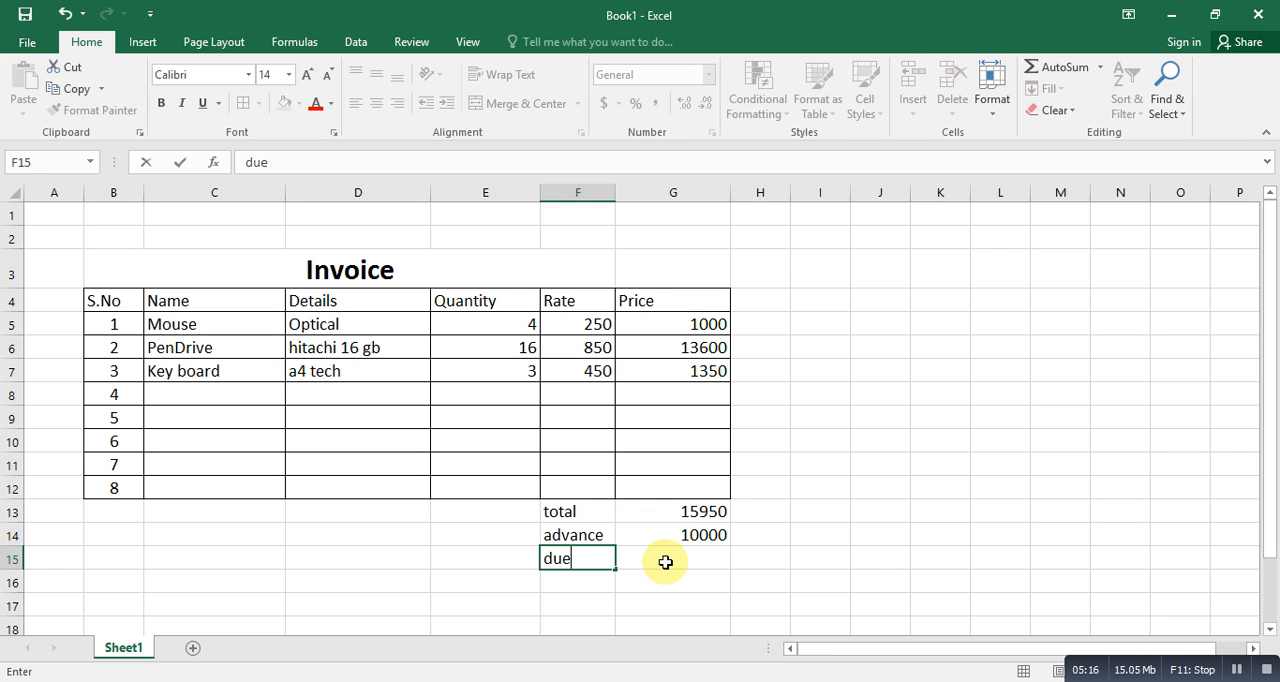
{"action": "left_click", "coordinate": [665, 562]}
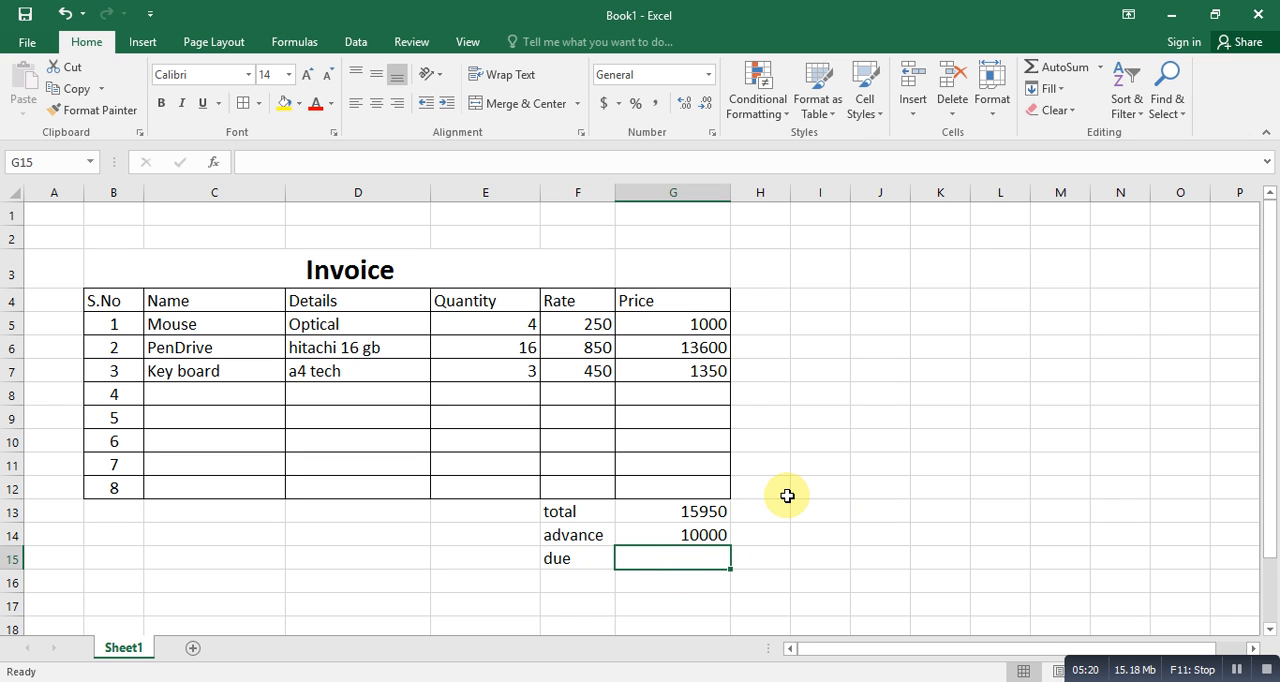
{"action": "type", "text": "="}
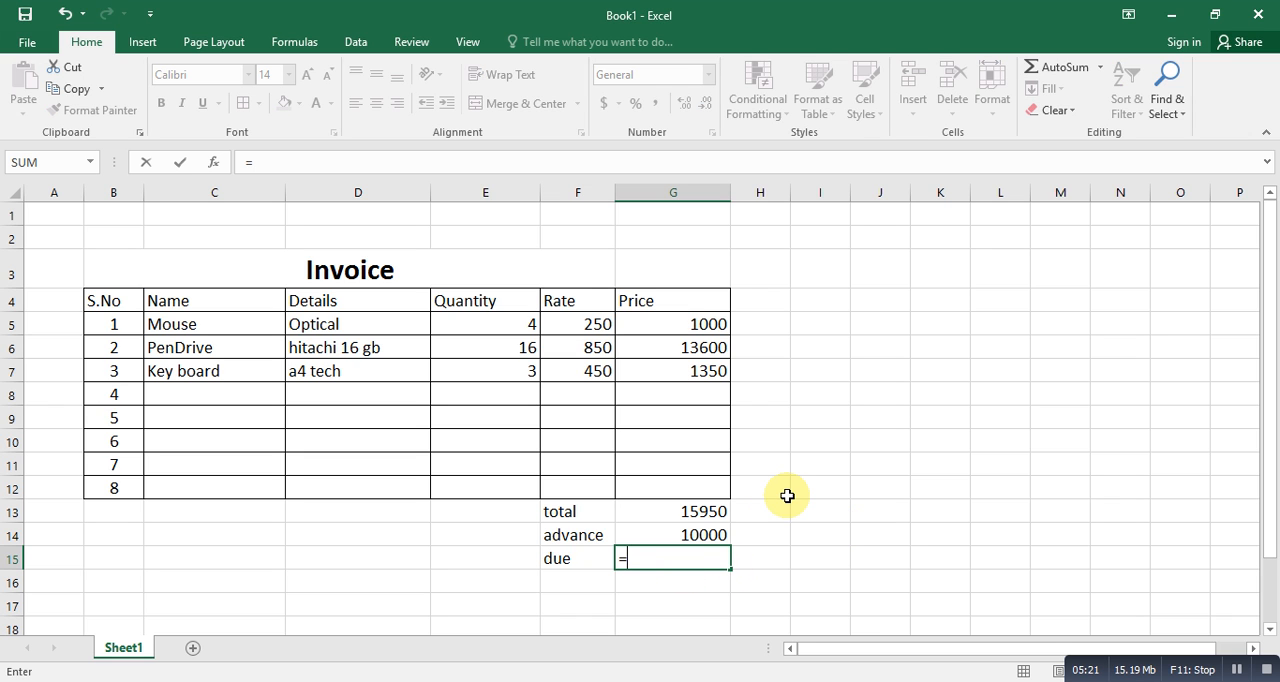
{"action": "left_click", "coordinate": [702, 514]}
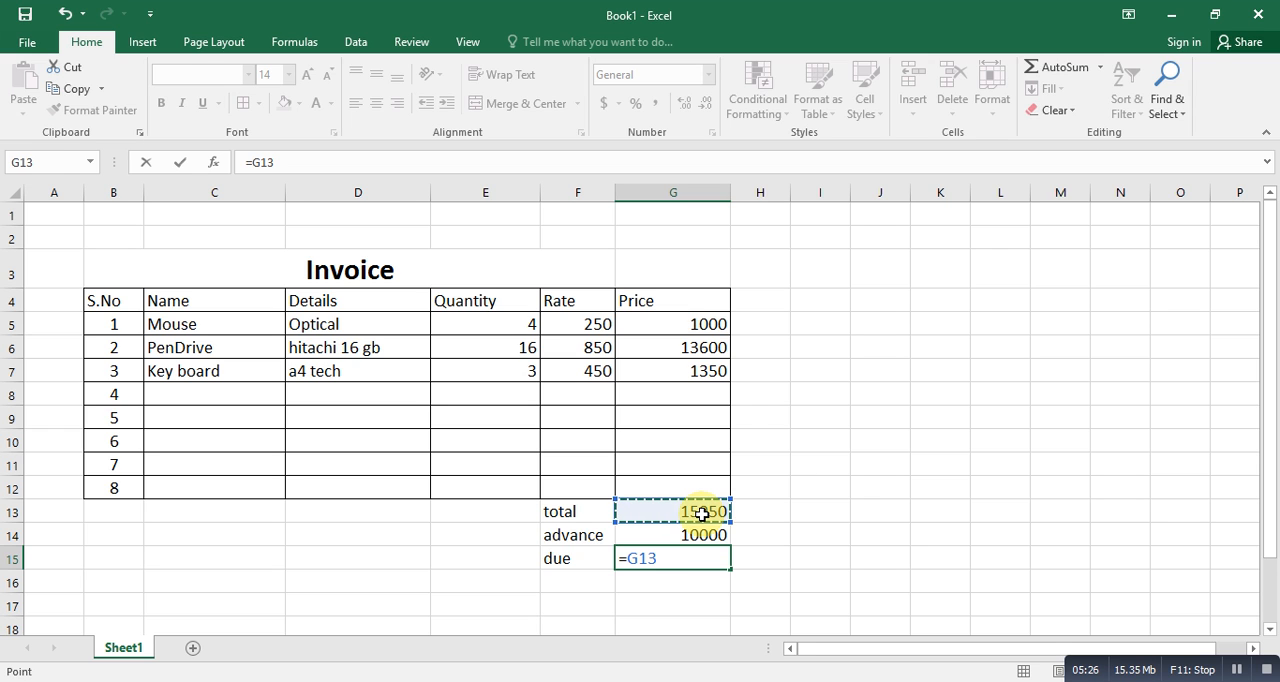
{"action": "type", "text": "-"}
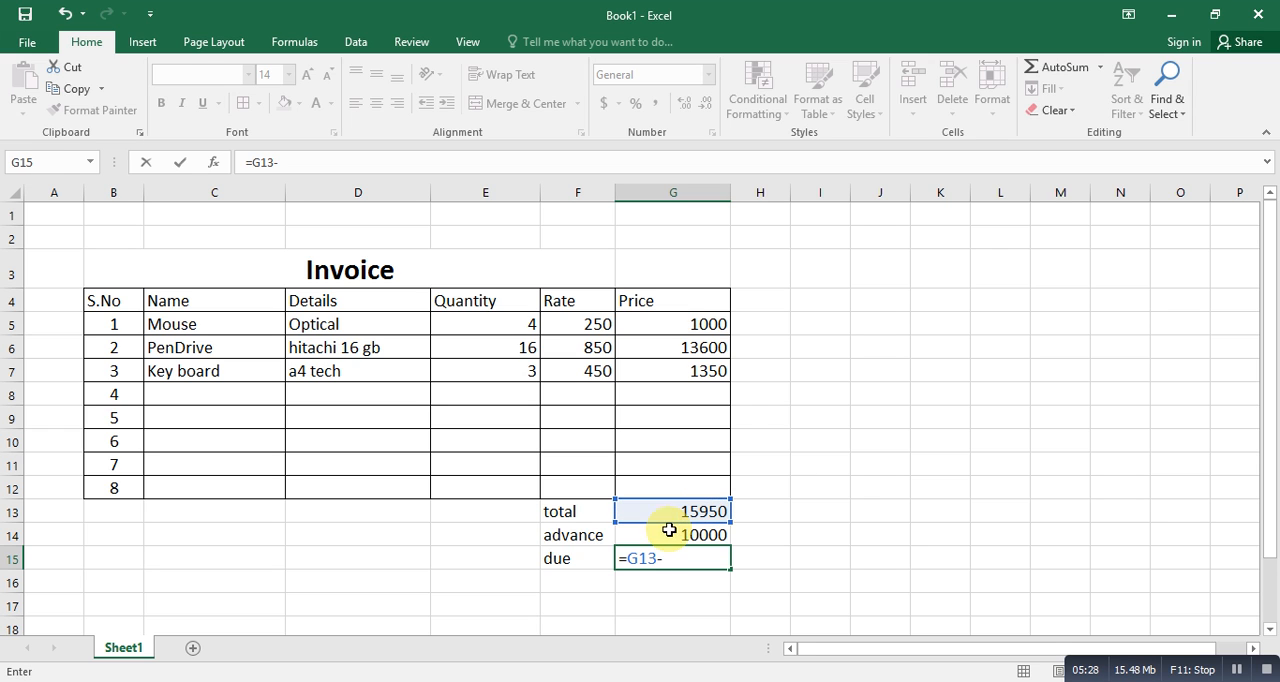
{"action": "left_click", "coordinate": [662, 534]}
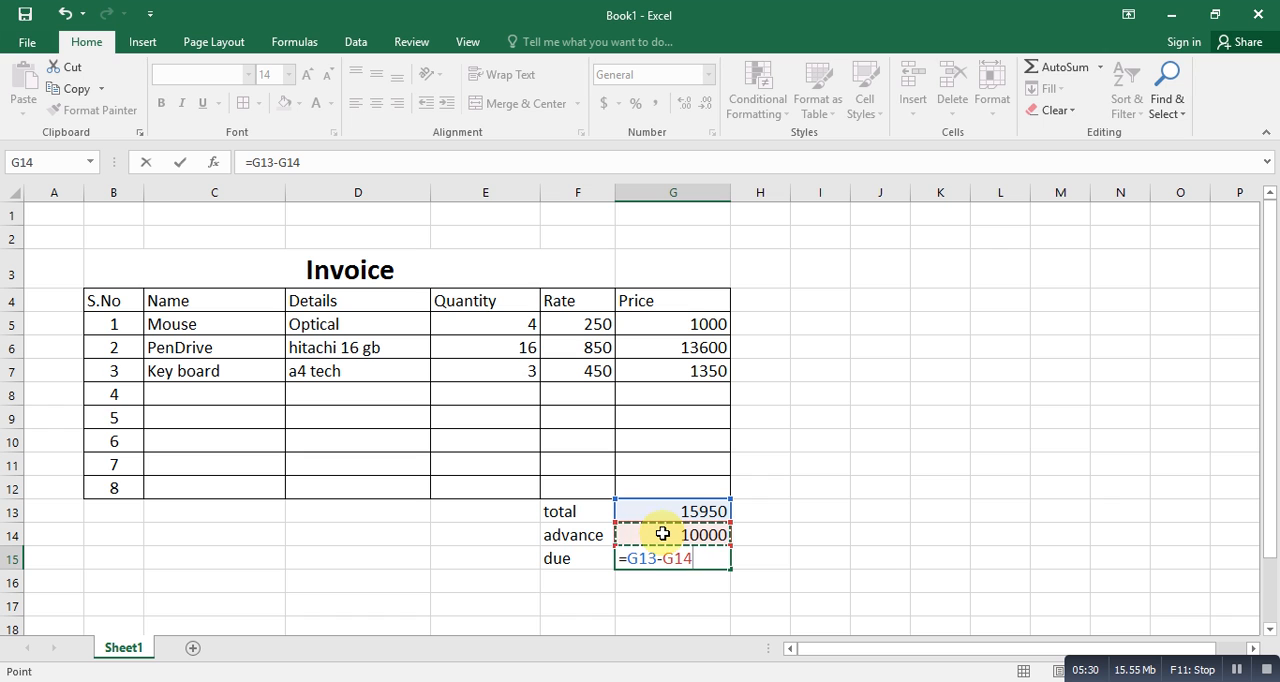
{"action": "key", "text": "Return"}
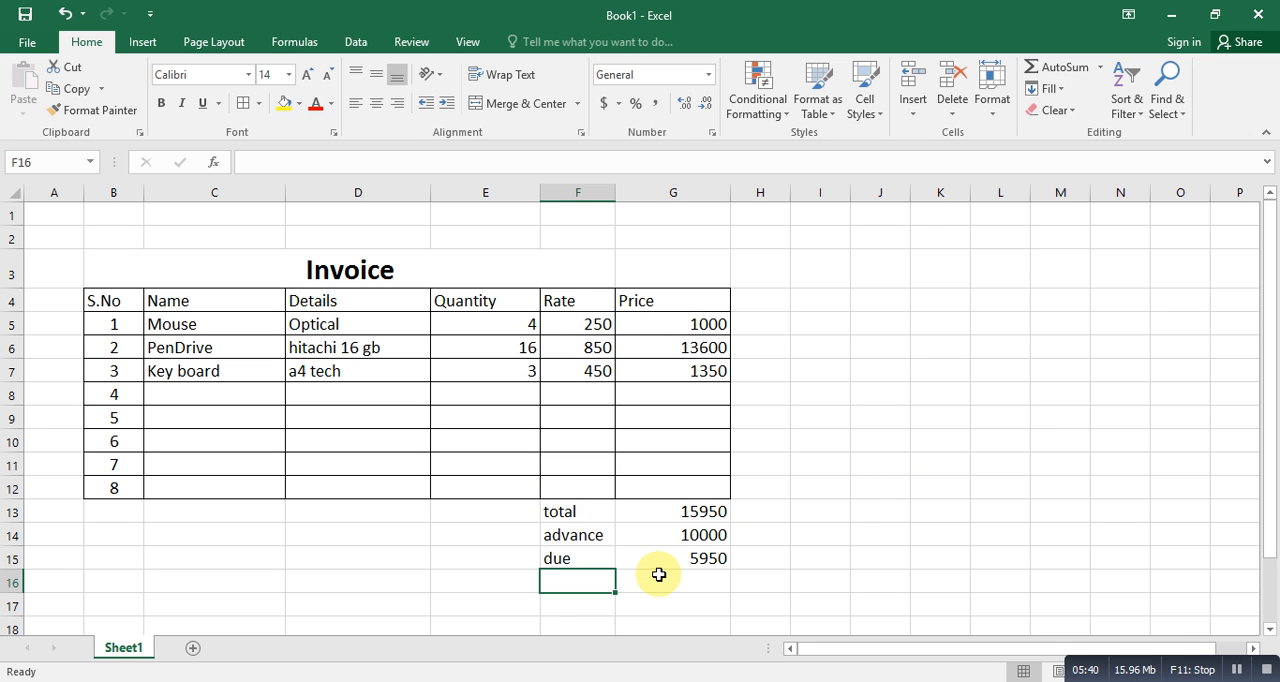
- Enter the label "maximum" in F16 and the formula =MAX(G5:G7) in G16 for the highest item price
{"action": "type", "text": "maxi"}
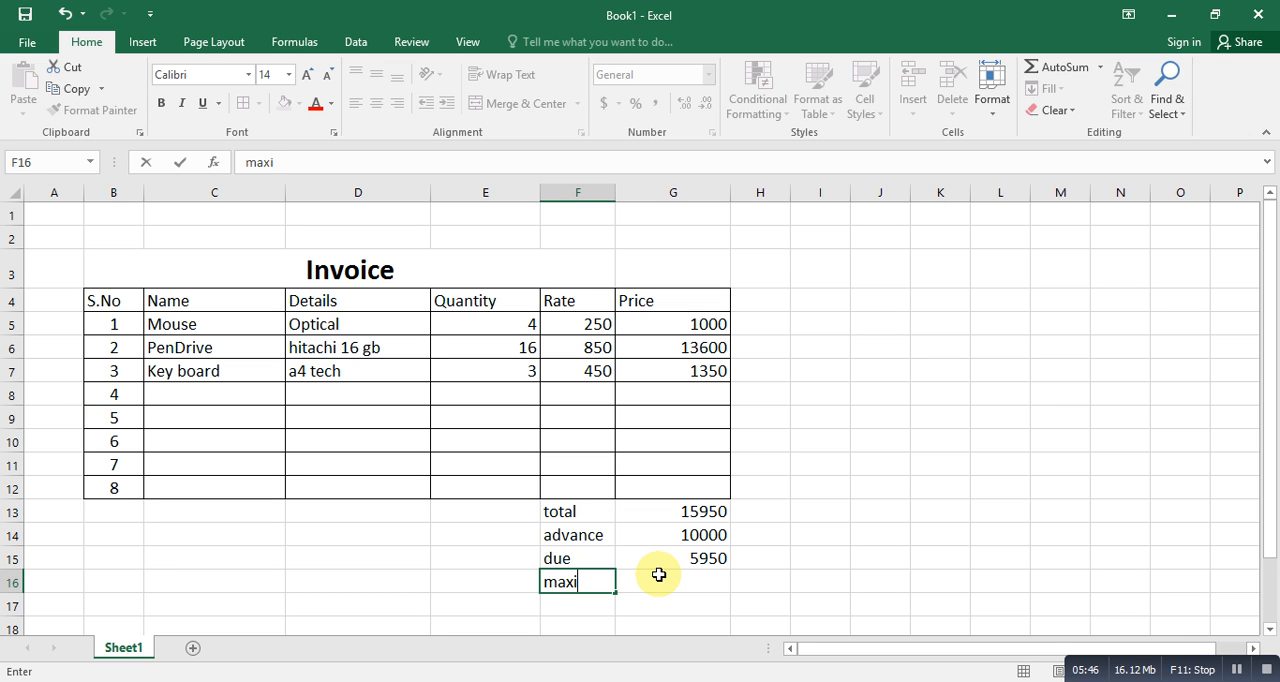
{"action": "type", "text": "mum"}
{"action": "left_click", "coordinate": [659, 575]}
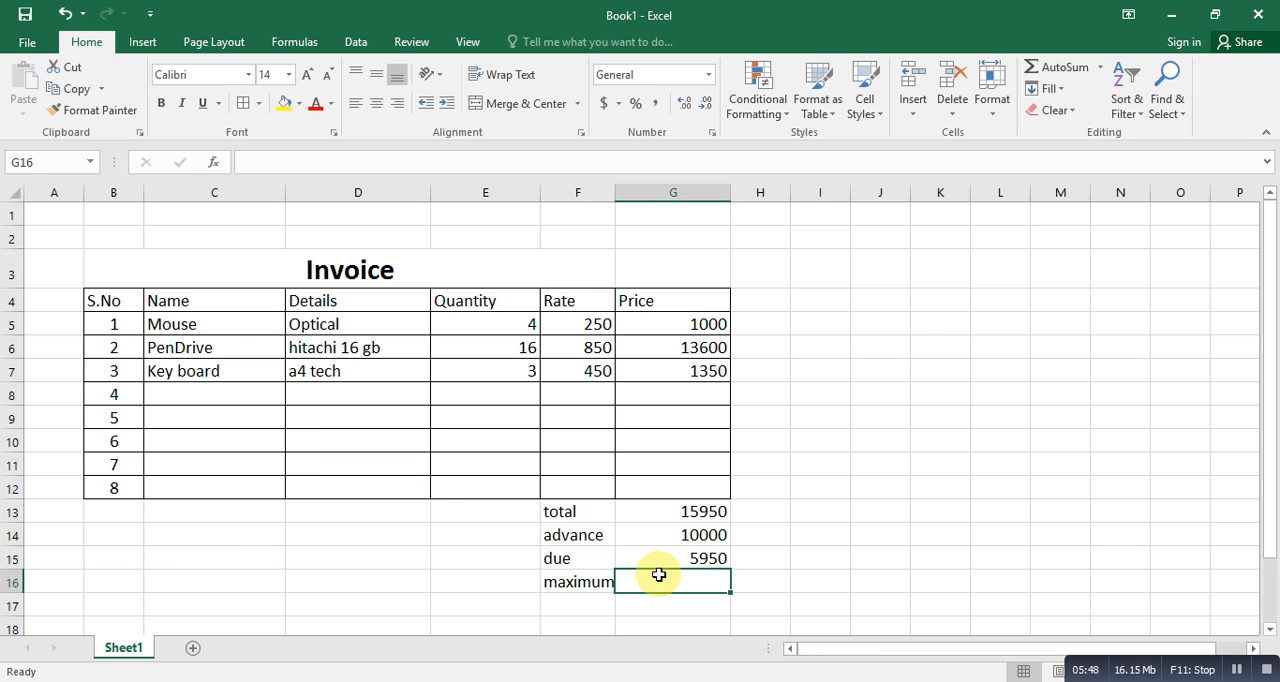
{"action": "type", "text": "="}
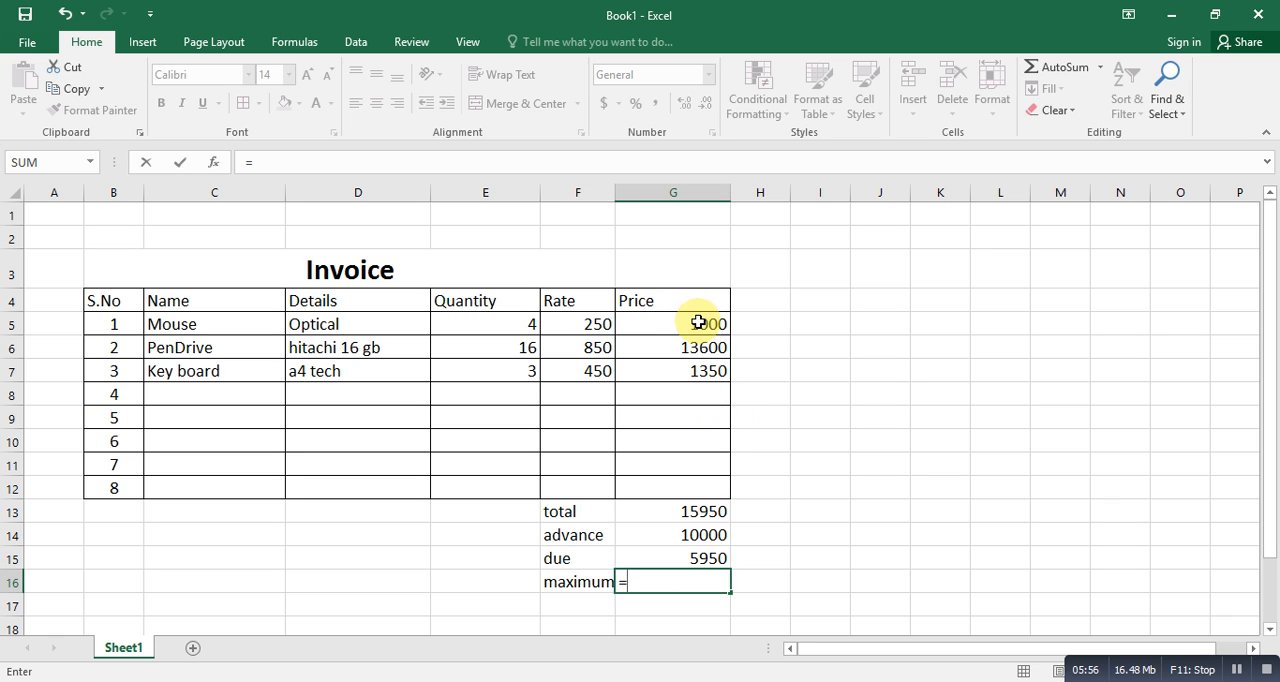
{"action": "type", "text": "max"}
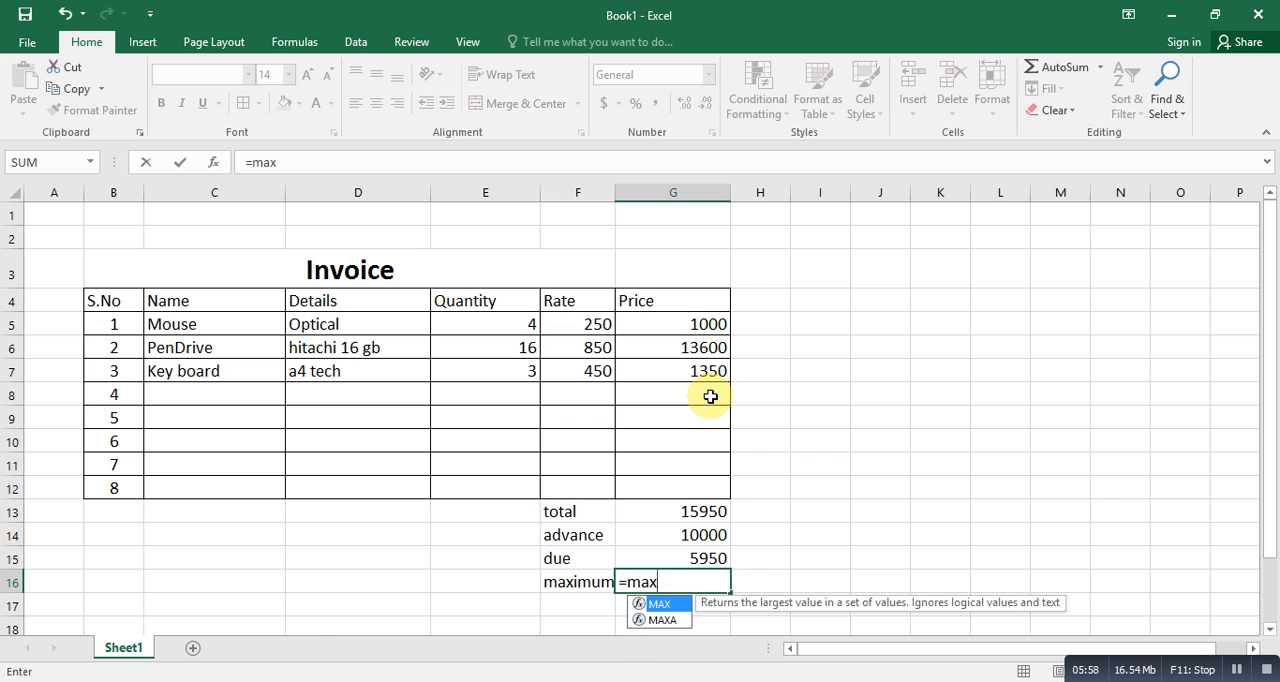
{"action": "type", "text": "("}
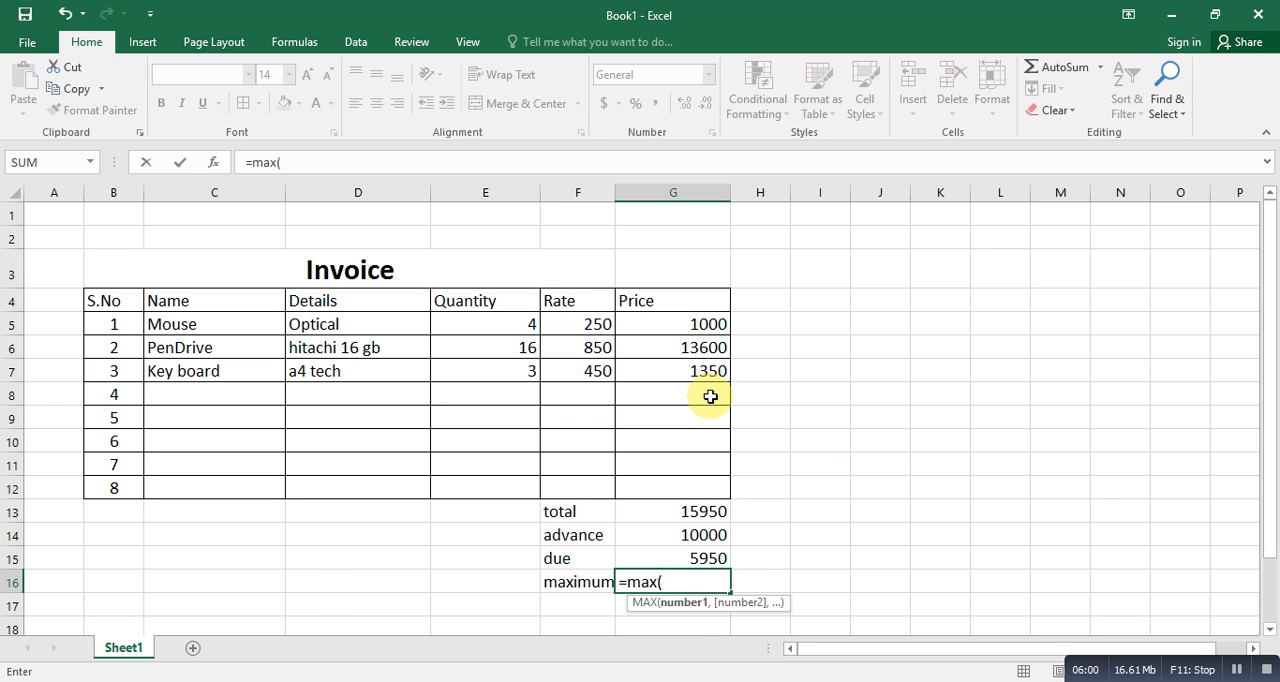
{"action": "left_click_drag", "start_coordinate": [700, 322], "coordinate": [710, 371]}
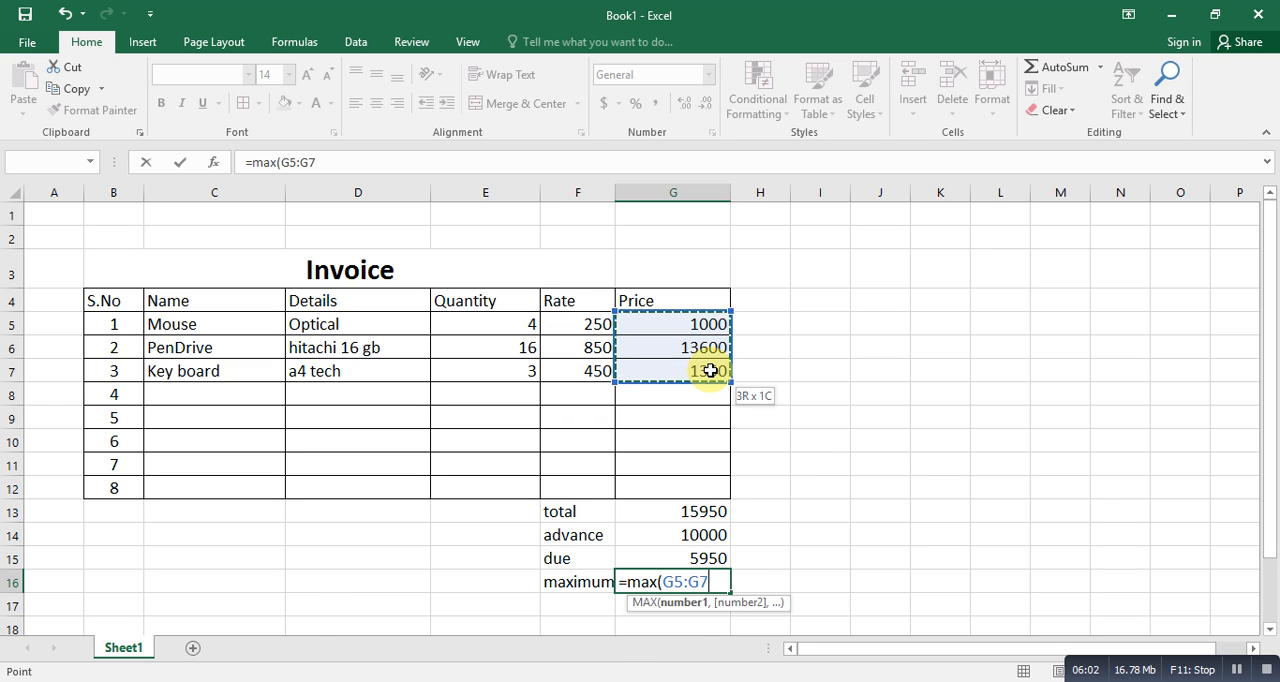
{"action": "type", "text": ")"}
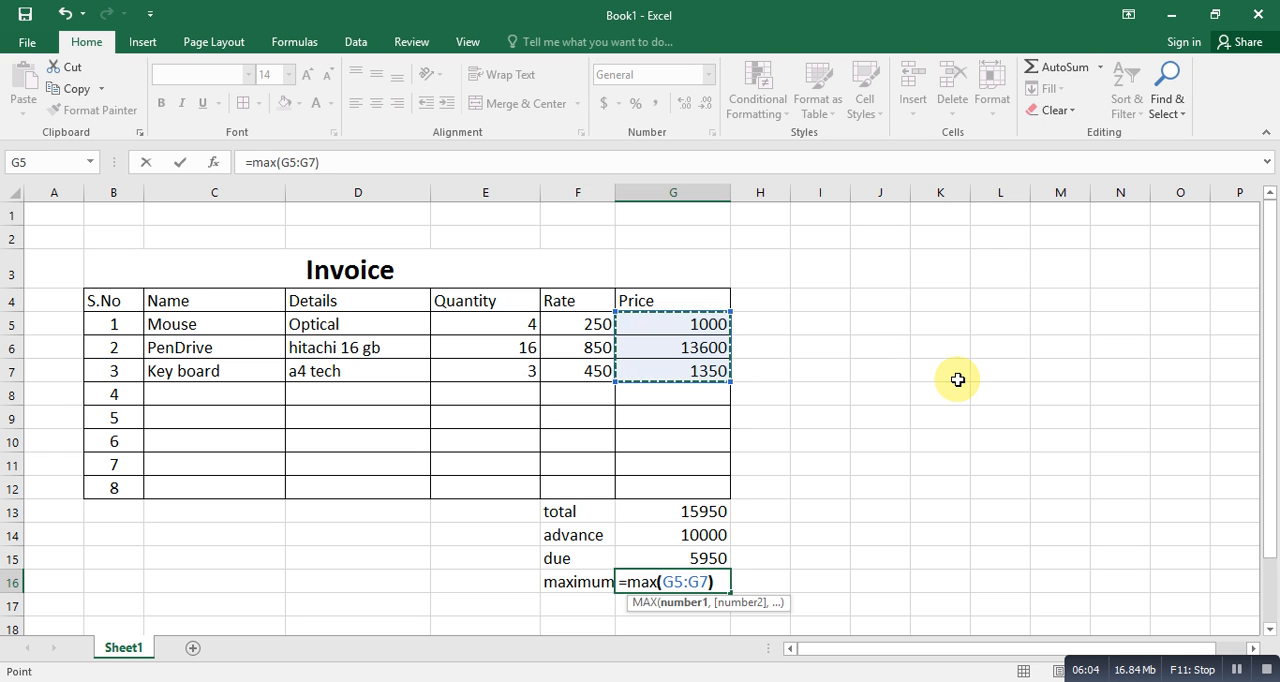
{"action": "key", "text": "Return"}
- Enter the label "minimum" in F17 and the formula =MIN(G5:G7) in G17 for the lowest item price
{"action": "key", "text": "Right"}
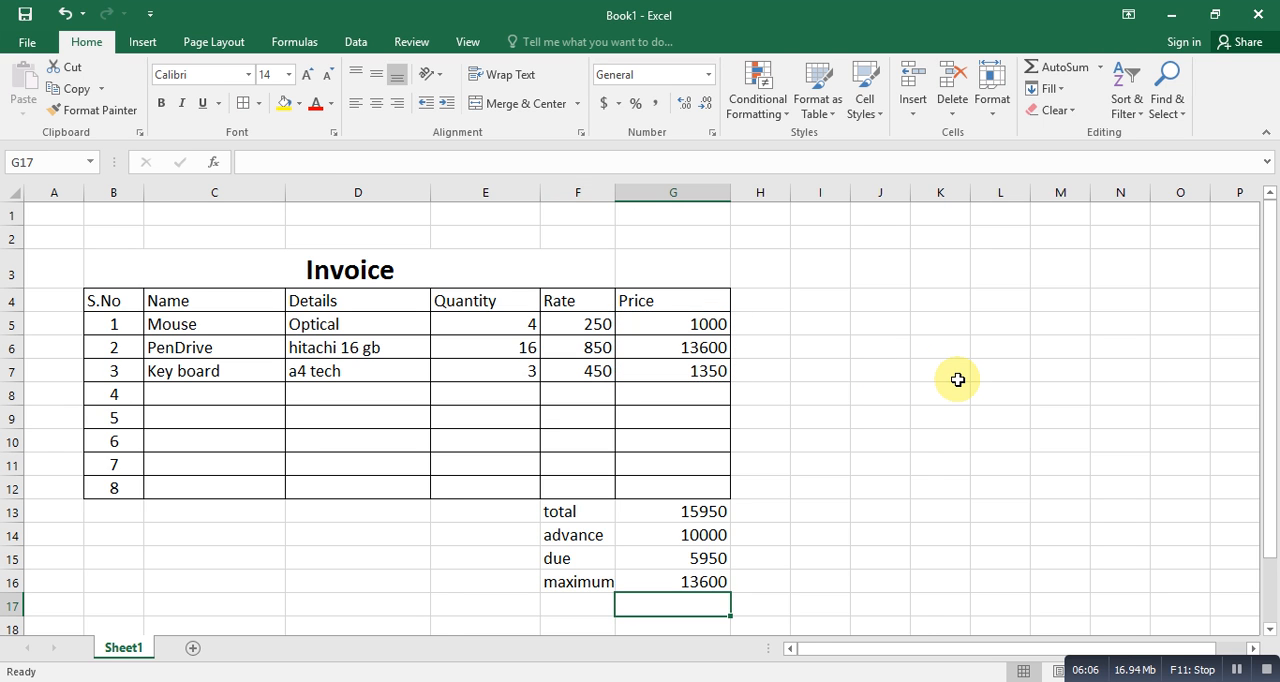
{"action": "key", "text": "Up"}
{"action": "key", "text": "Down"}
{"action": "key", "text": "Left"}
{"action": "type", "text": "min"}
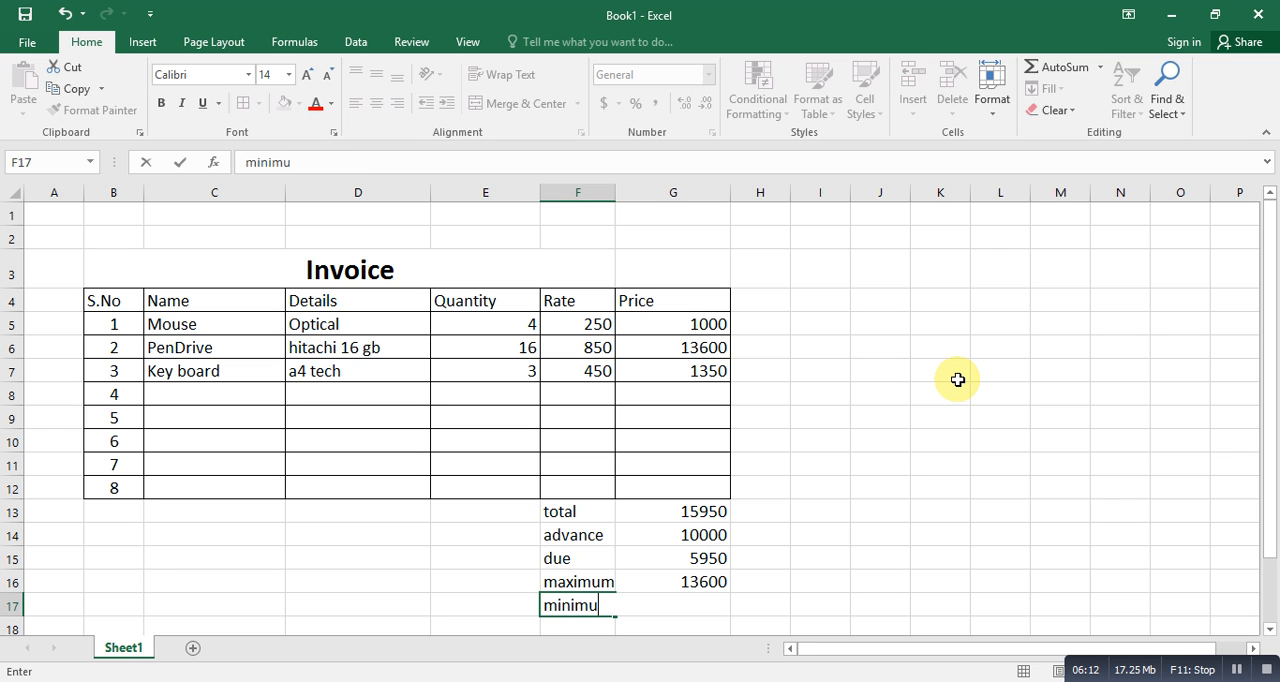
{"action": "key", "text": "Tab"}
{"action": "type", "text": "="}
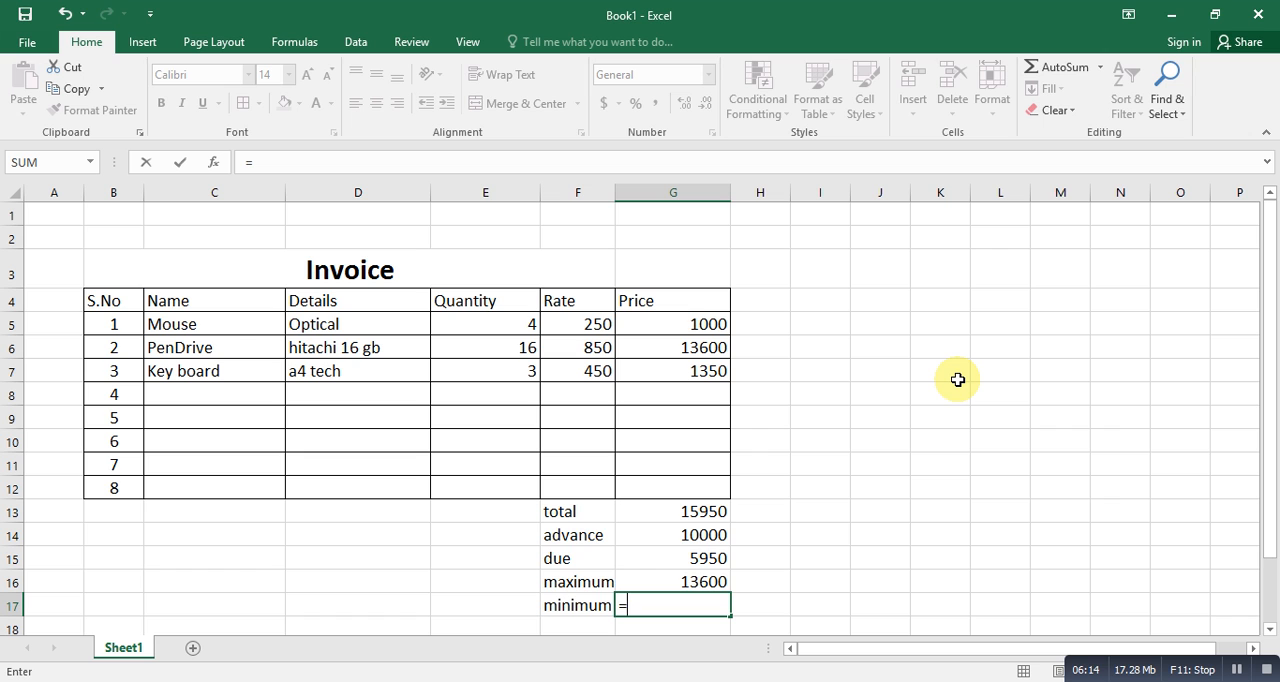
{"action": "type", "text": "m"}
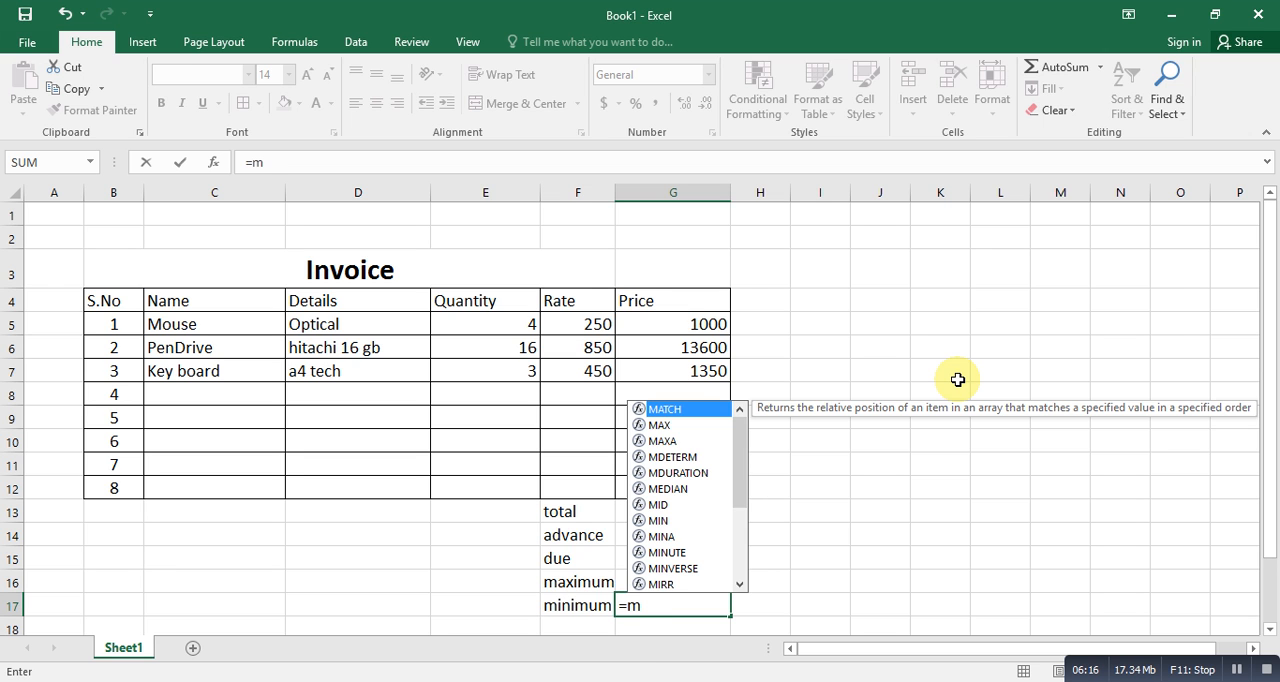
{"action": "type", "text": "in"}
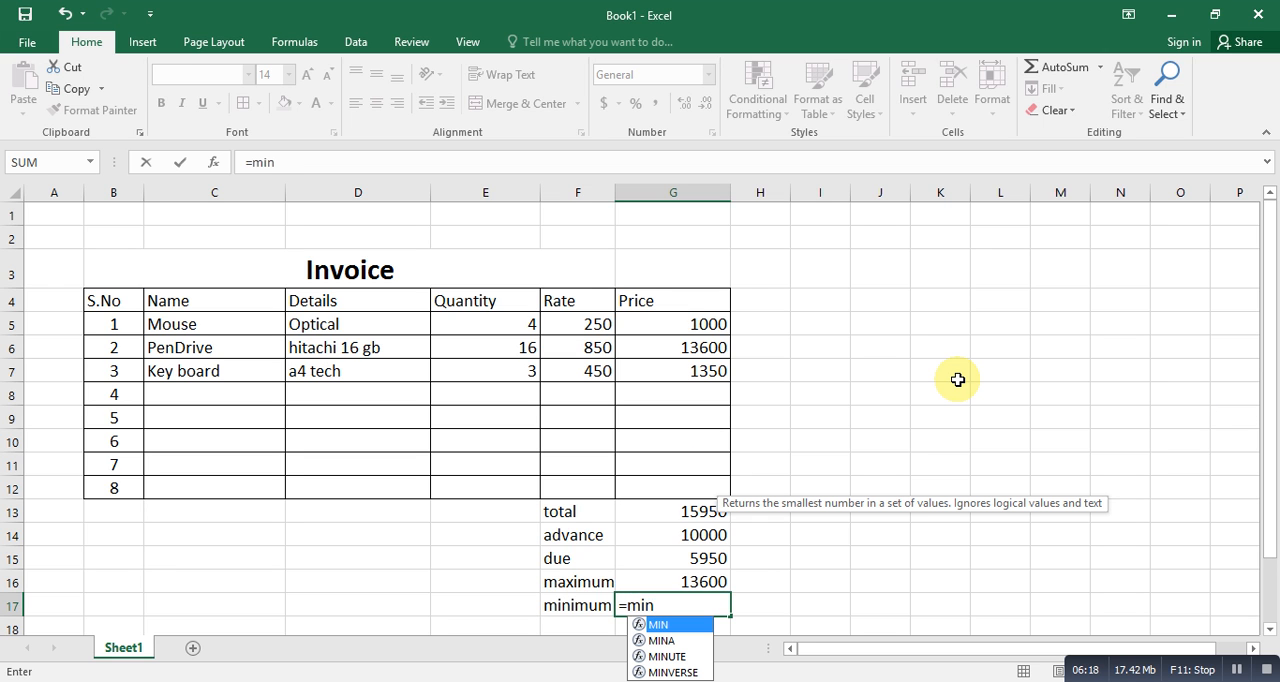
{"action": "type", "text": "("}
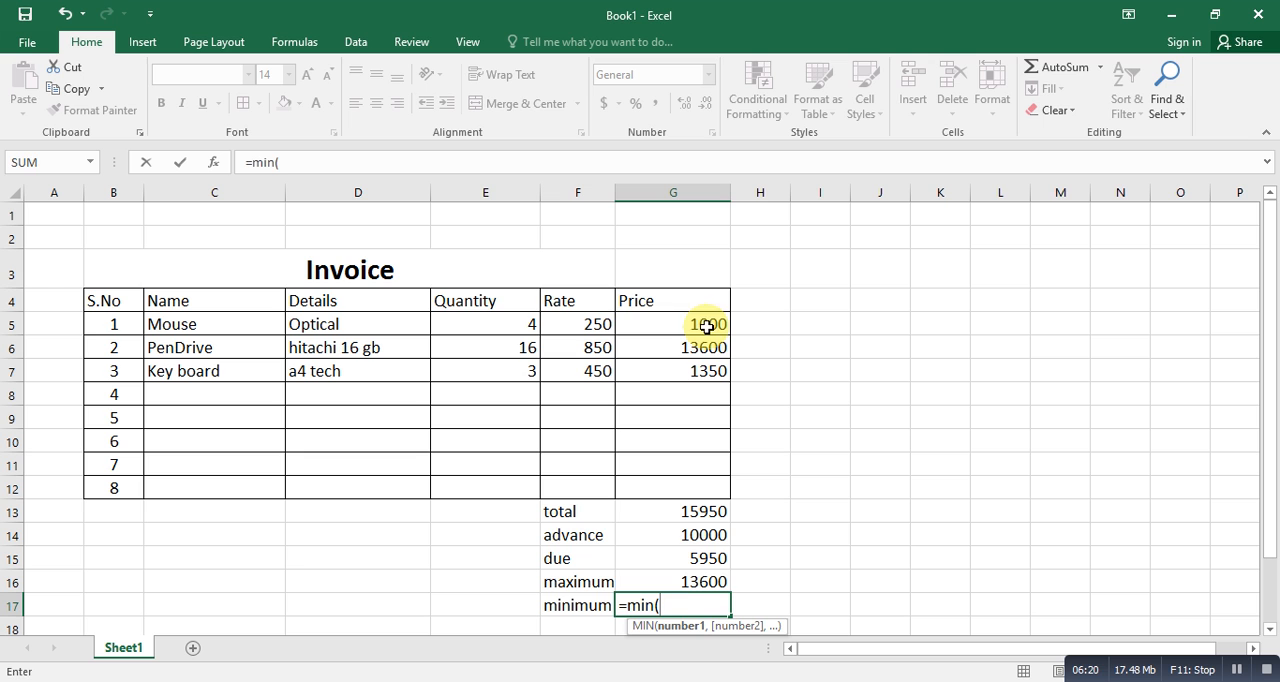
{"action": "left_click_drag", "start_coordinate": [709, 326], "coordinate": [714, 366]}
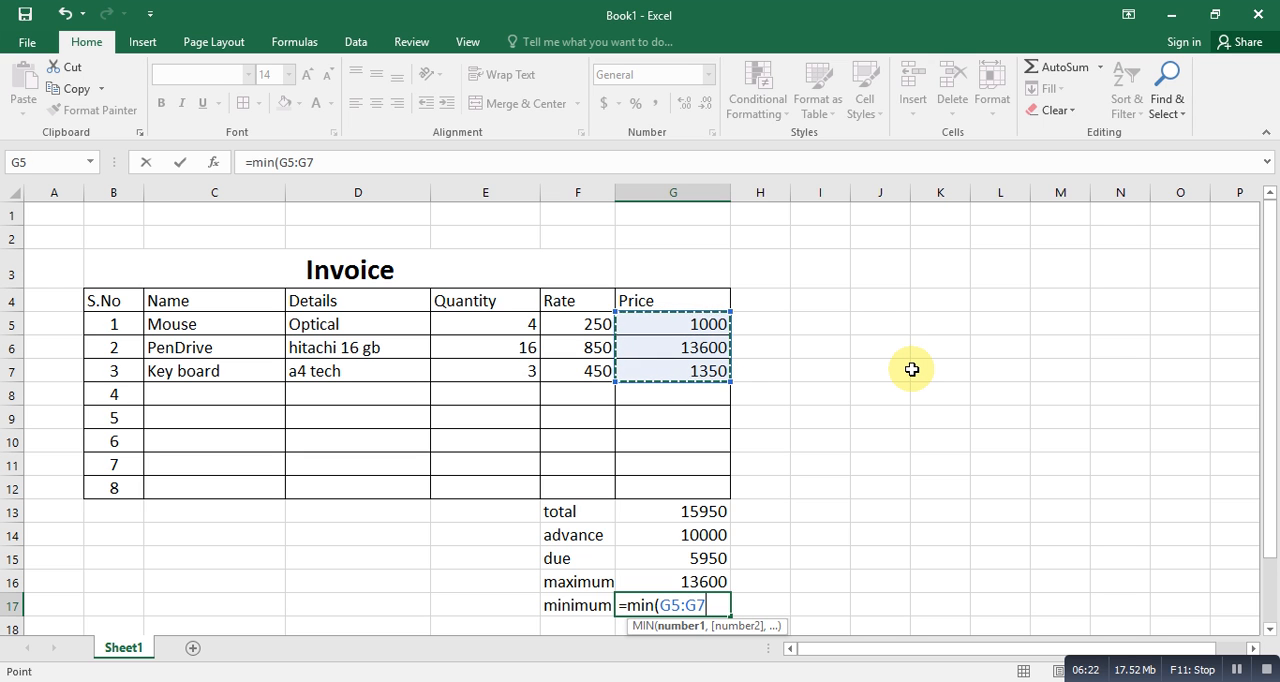
{"action": "type", "text": ")"}
{"action": "key", "text": "Return"}
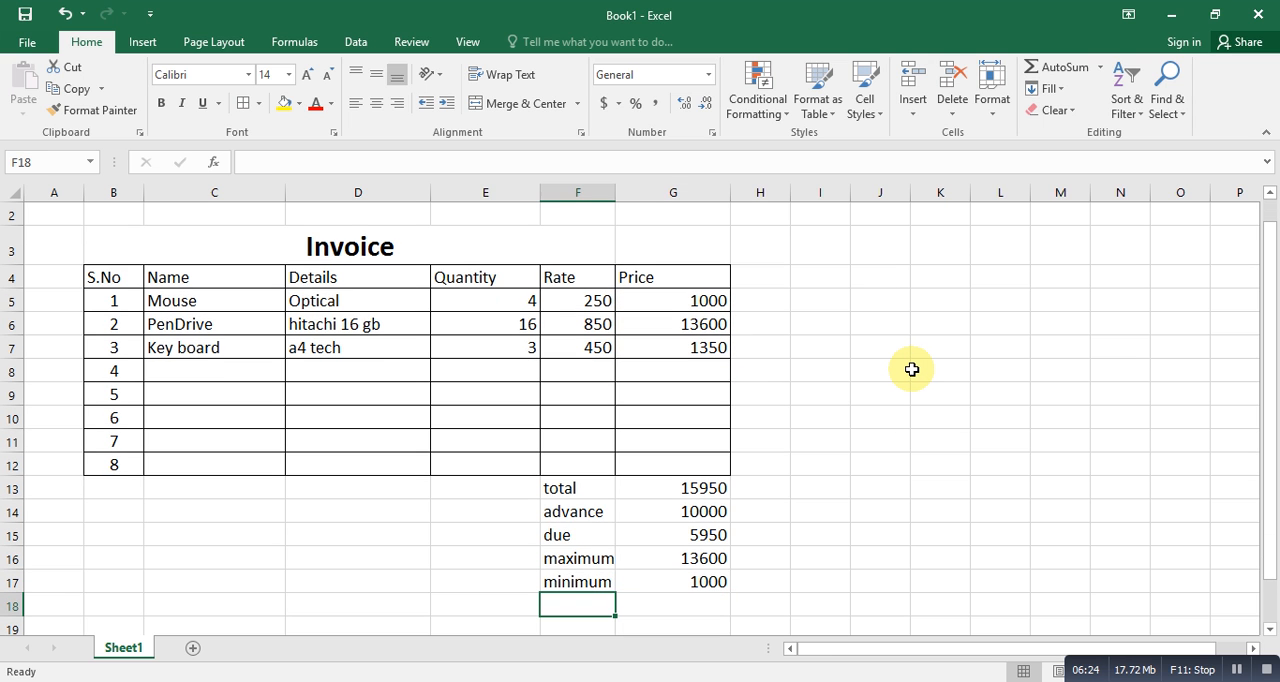
- Enter the label "count" in F18 and the formula =COUNT(G5:G7) in G18 to count the item prices
{"action": "type", "text": "count"}
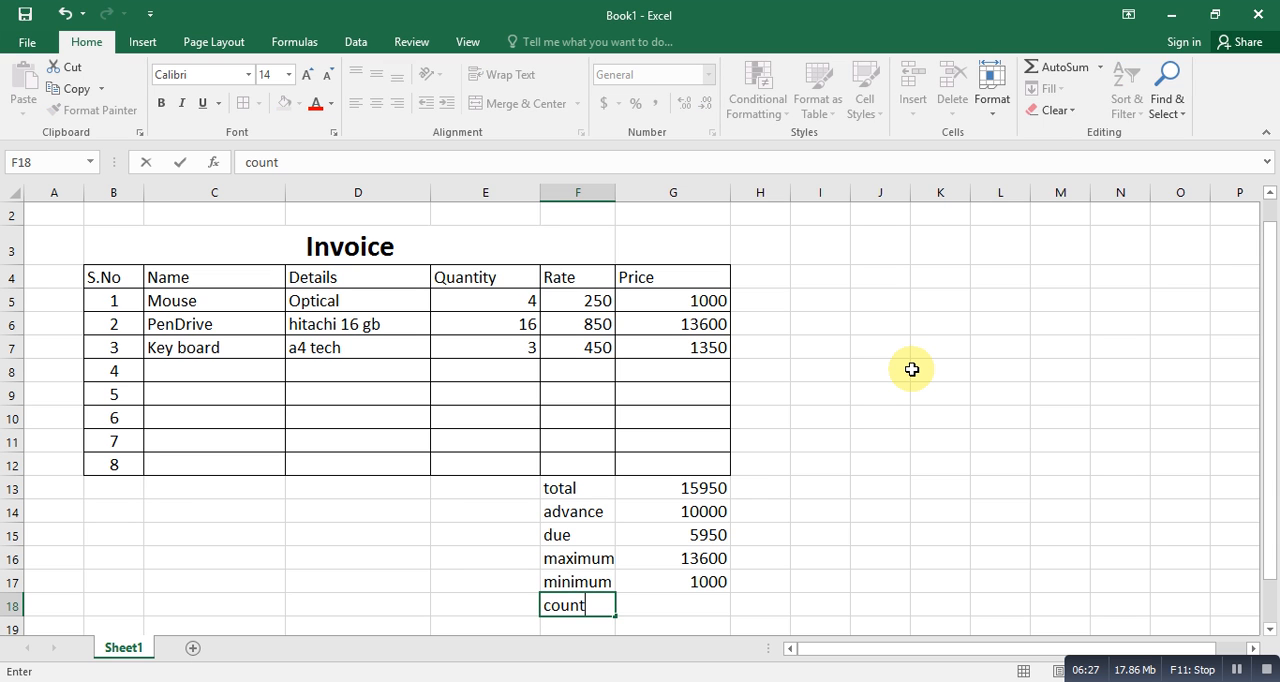
{"action": "key", "text": "Tab"}
{"action": "type", "text": "="}
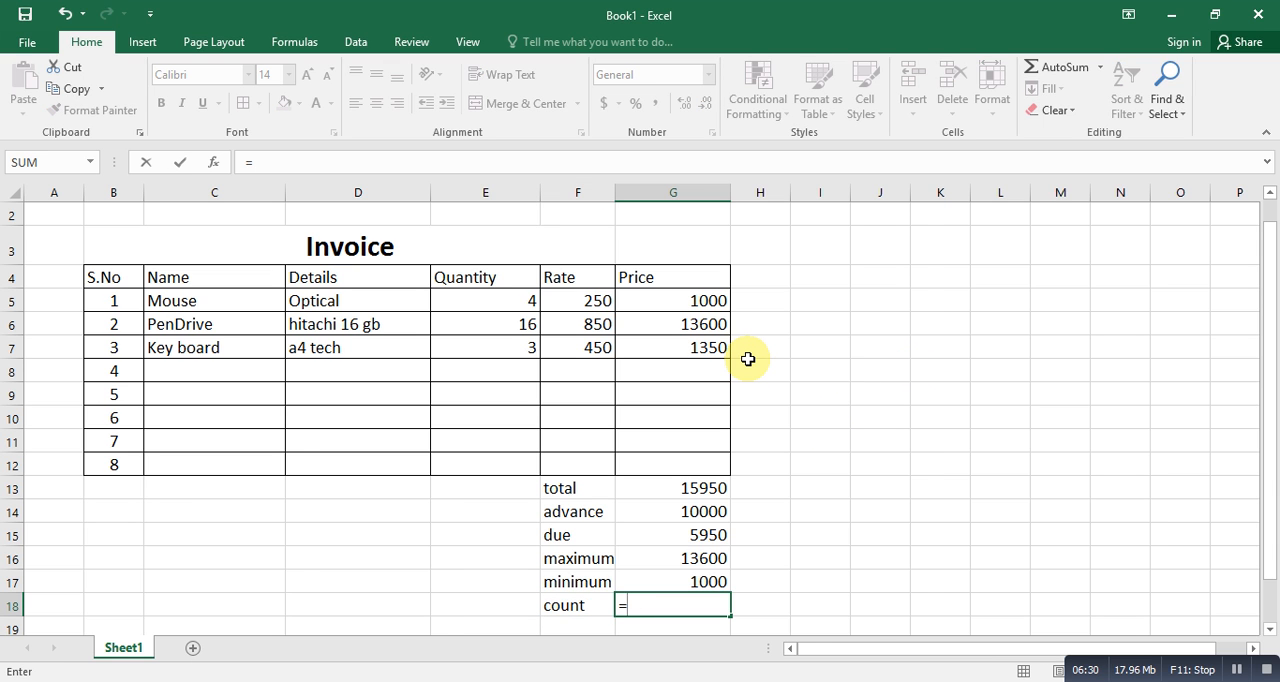
{"action": "type", "text": "count"}
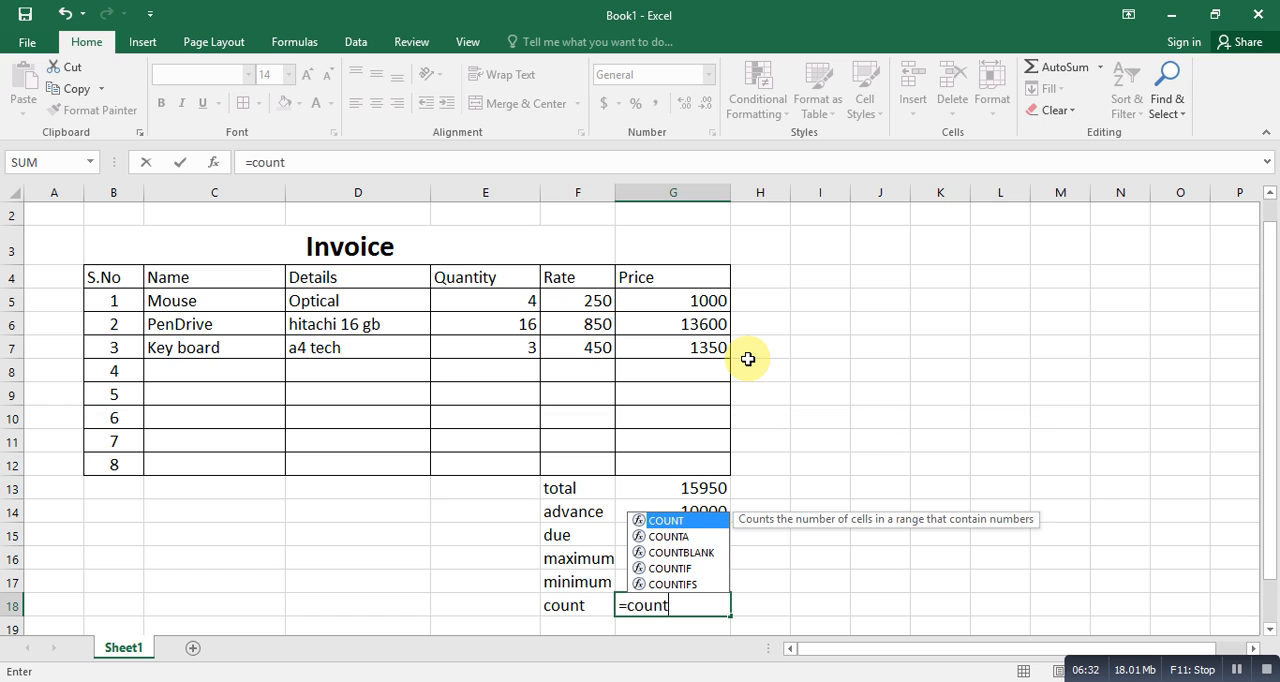
{"action": "type", "text": "("}
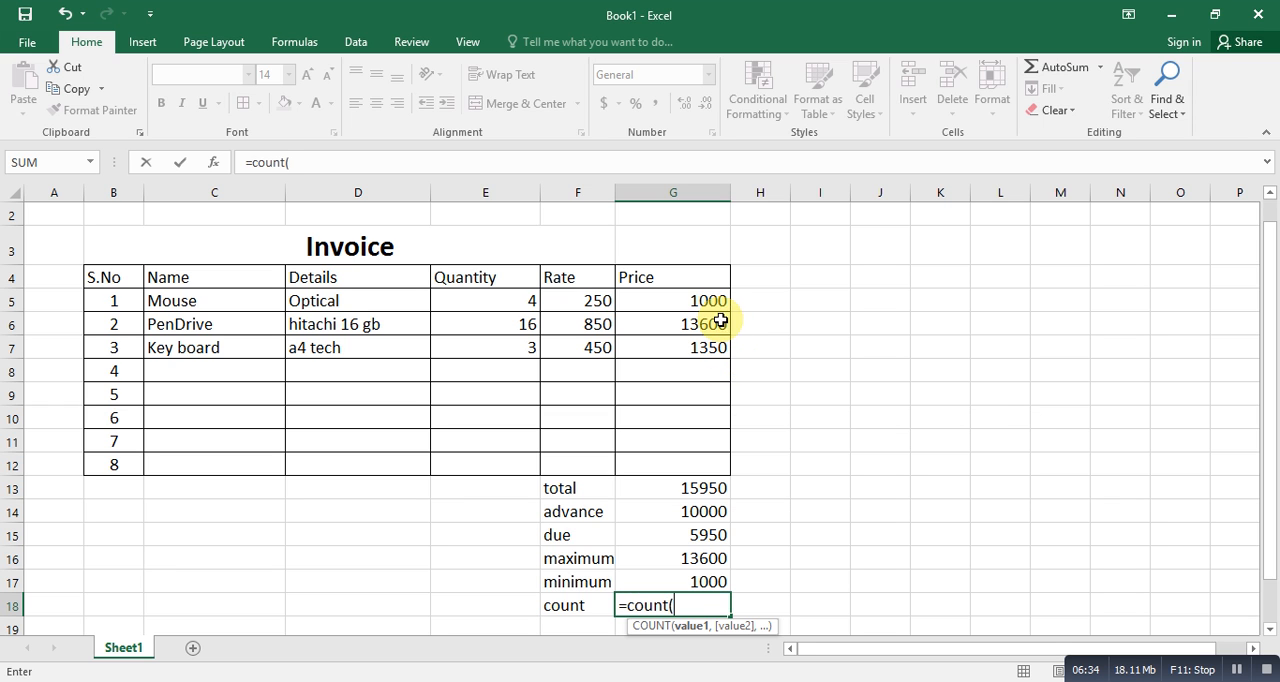
{"action": "left_click_drag", "start_coordinate": [707, 298], "coordinate": [712, 342]}
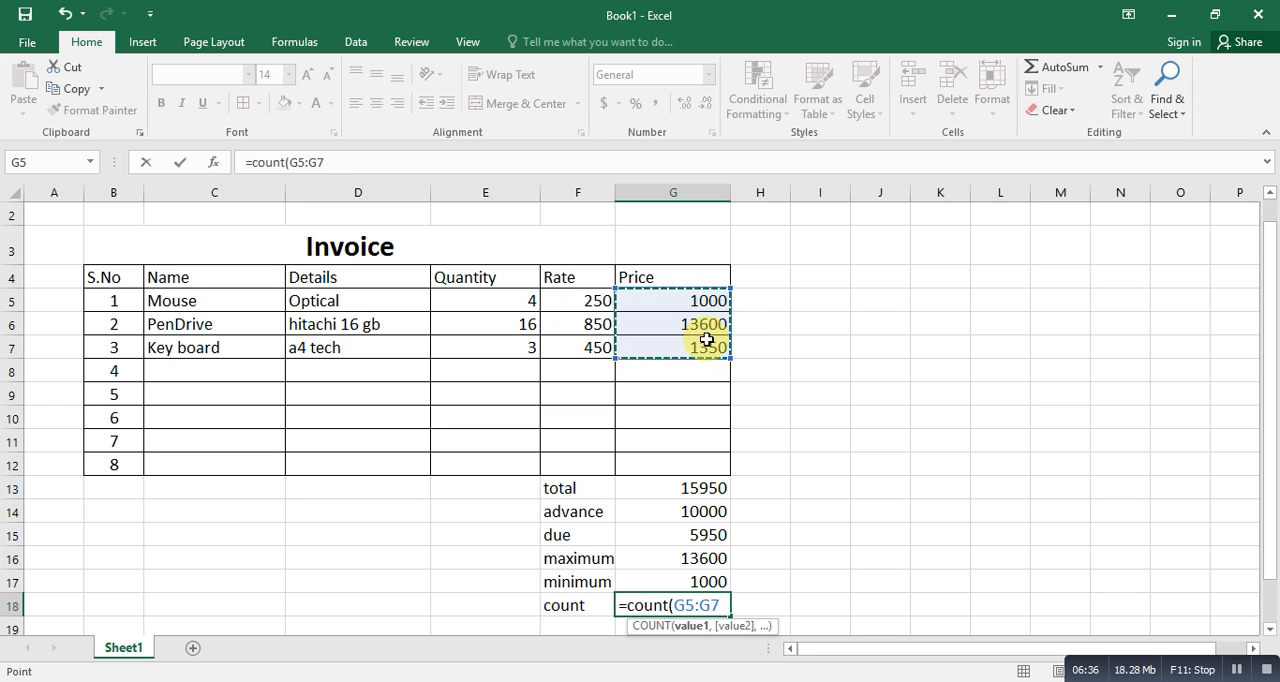
{"action": "type", "text": ")"}
{"action": "key", "text": "Return"}
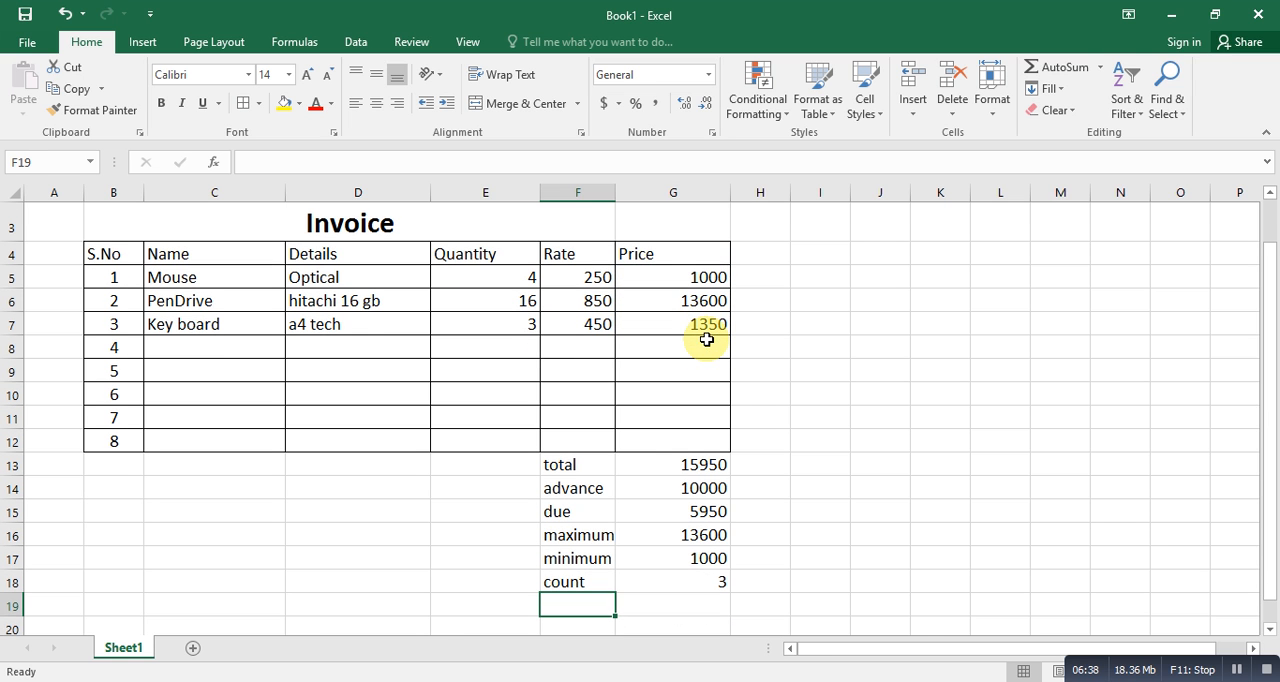
- Apply all borders to the summary cells F13:G18 below the invoice table
{"action": "left_click_drag", "start_coordinate": [573, 461], "coordinate": [697, 580]}
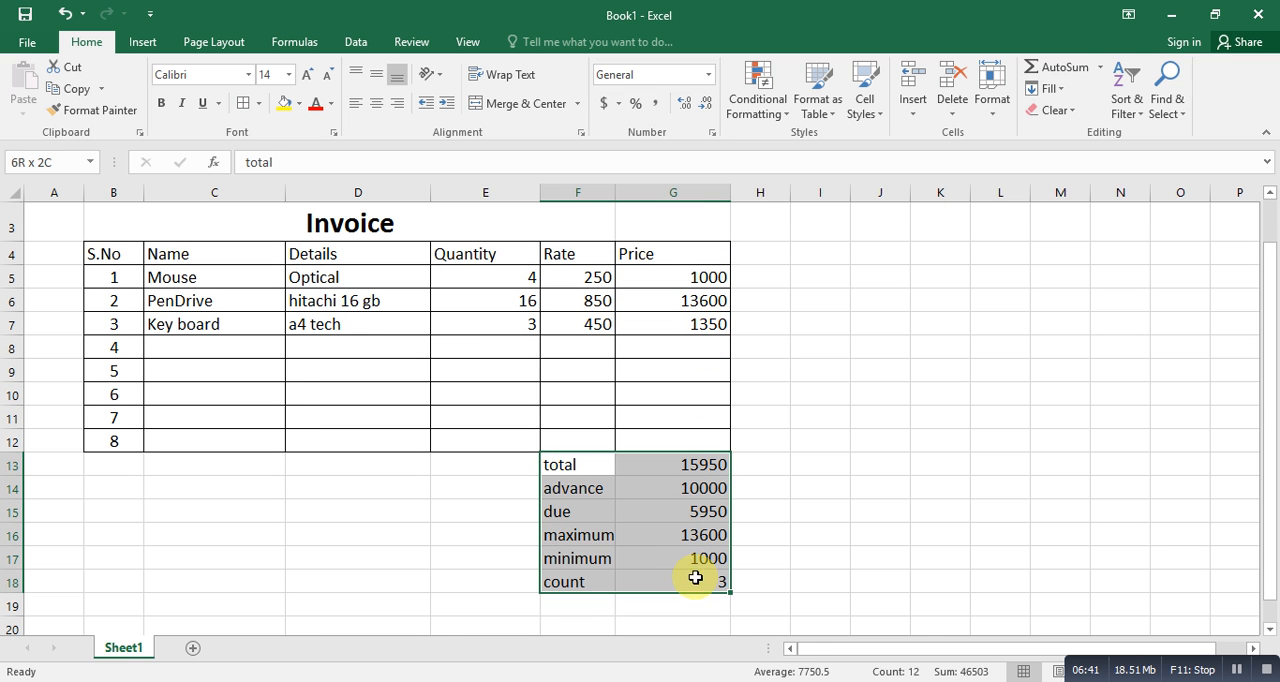
{"action": "left_click", "coordinate": [258, 105]}
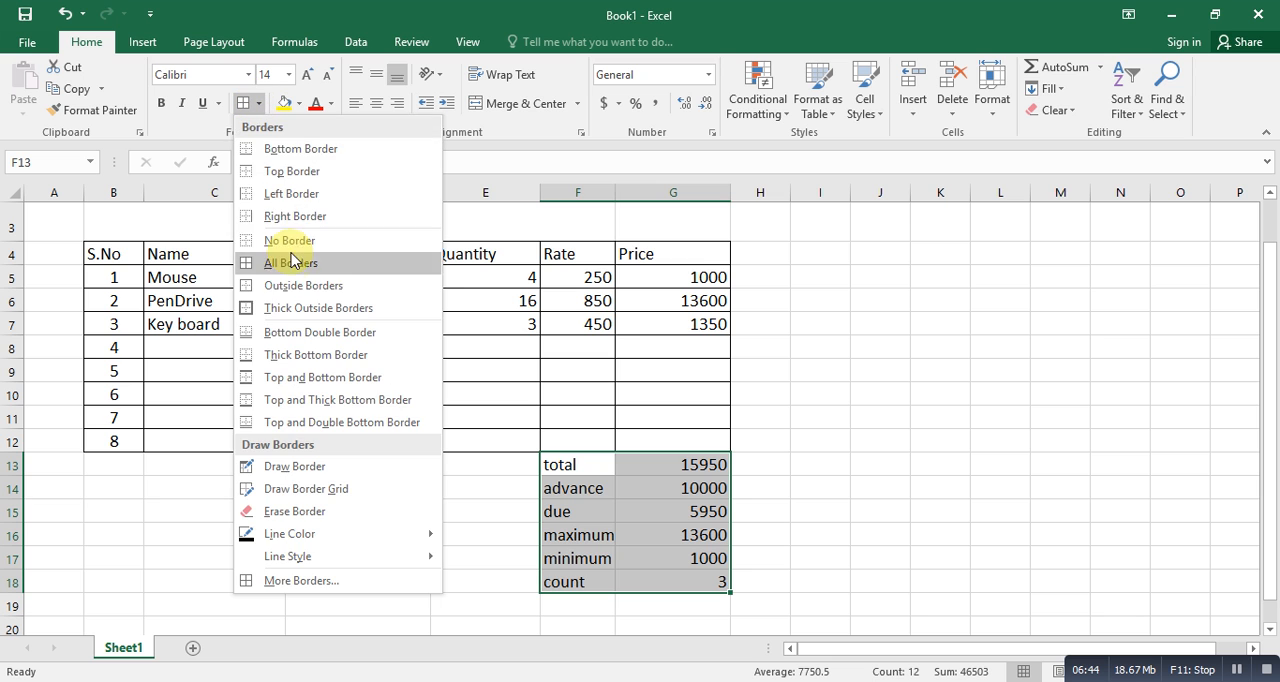
{"action": "left_click", "coordinate": [294, 286]}
{"action": "left_click", "coordinate": [800, 445]}
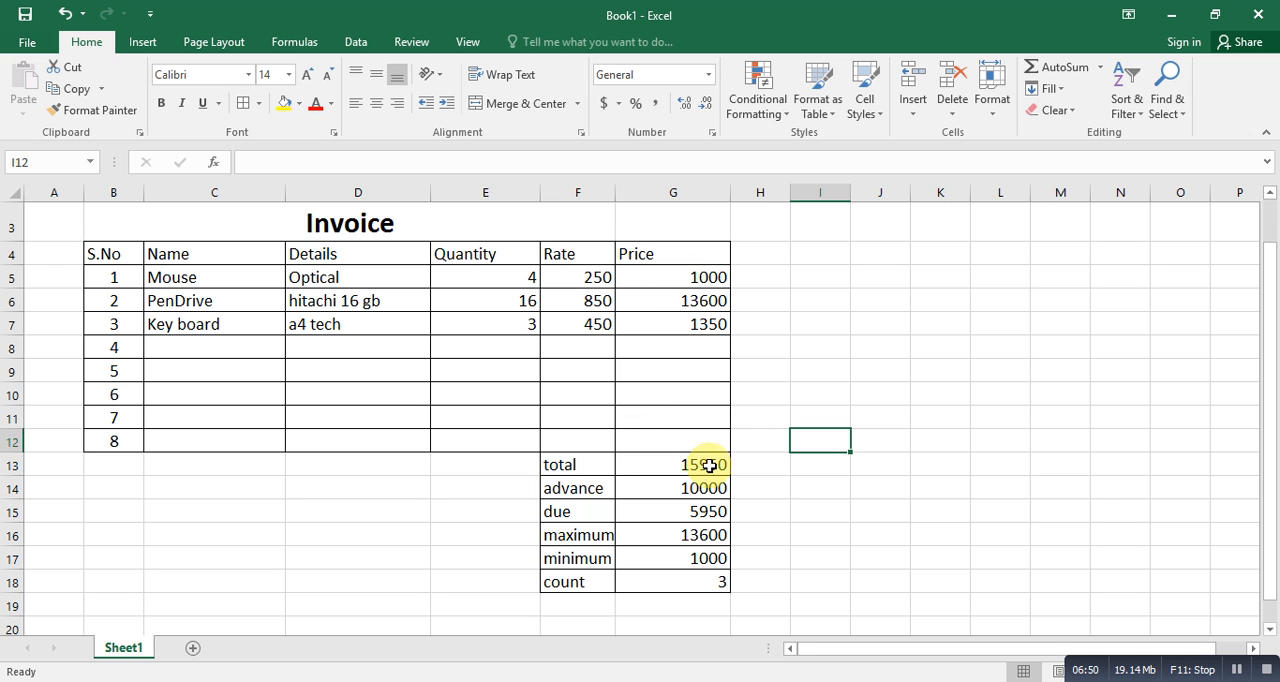
- Enter the label "average" in F19, directly below the count label
{"action": "left_click", "coordinate": [713, 581]}
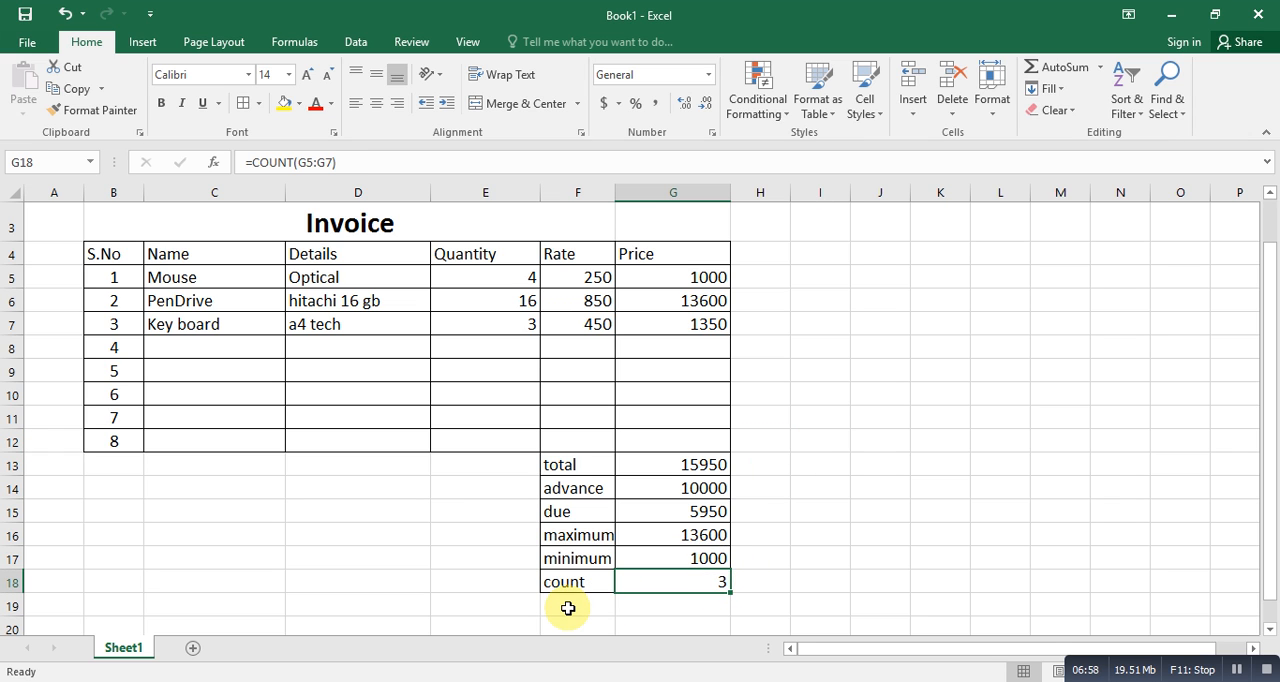
{"action": "left_click", "coordinate": [567, 607]}
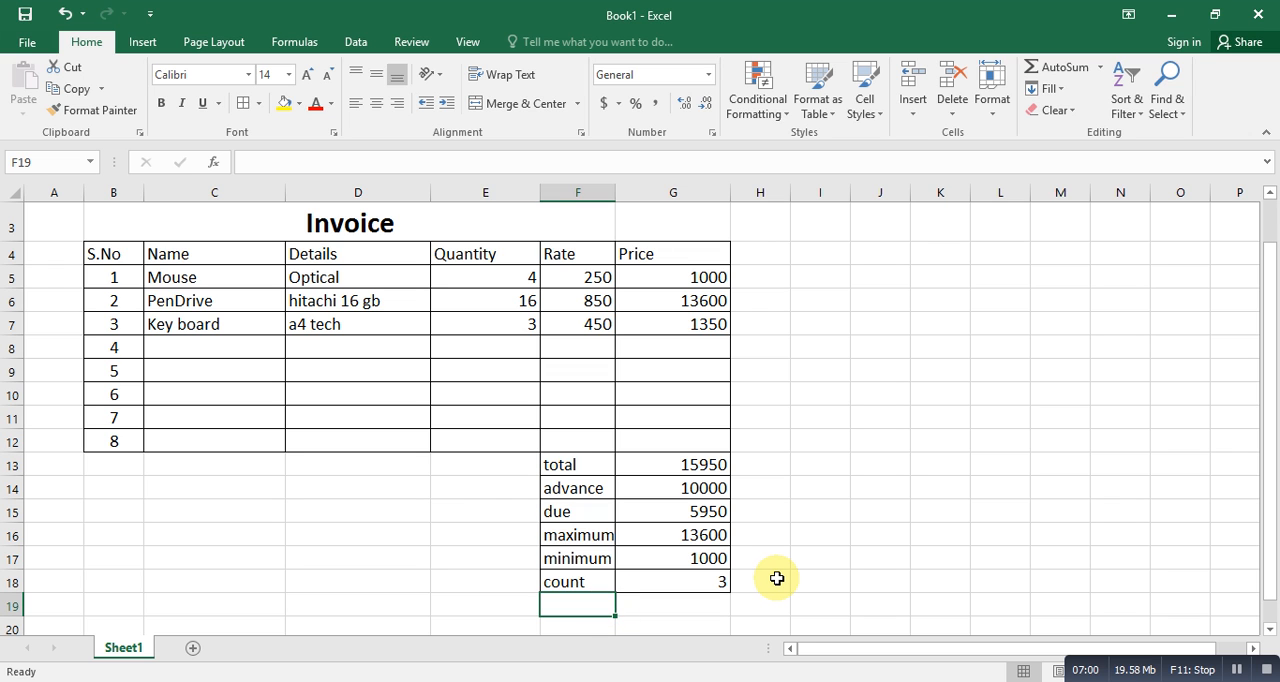
{"action": "type", "text": "ave"}
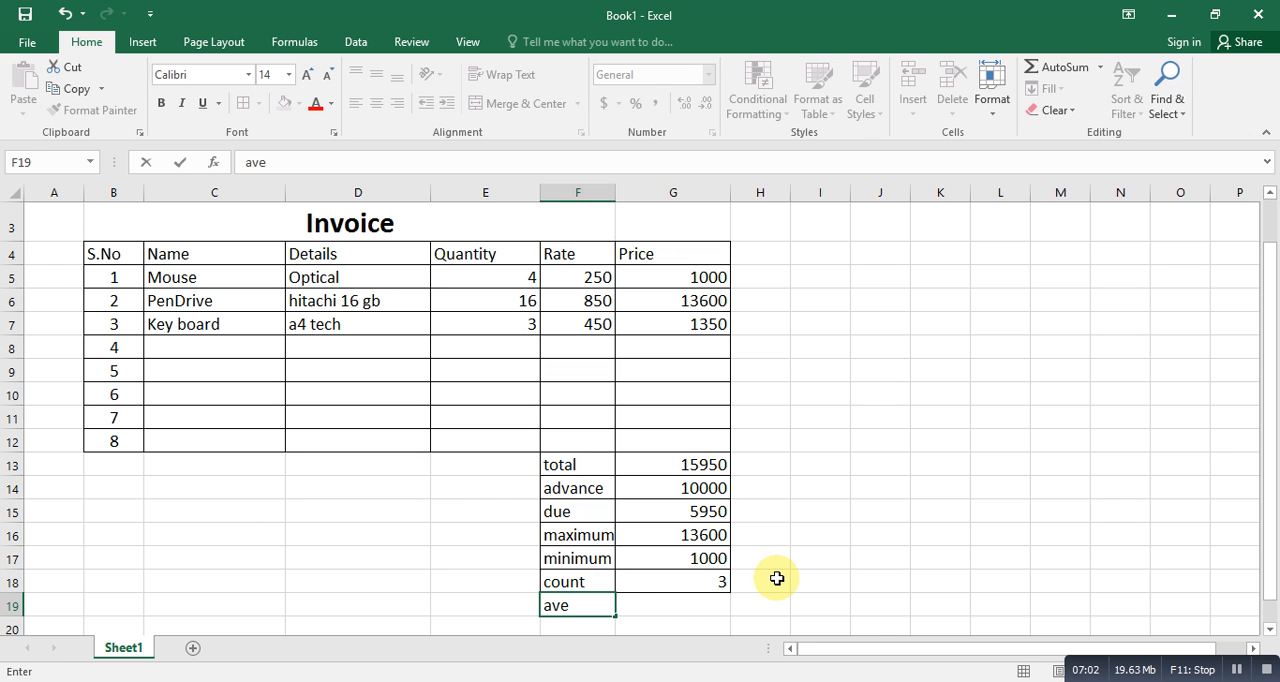
{"action": "type", "text": "rage"}
{"action": "key", "text": "Tab"}
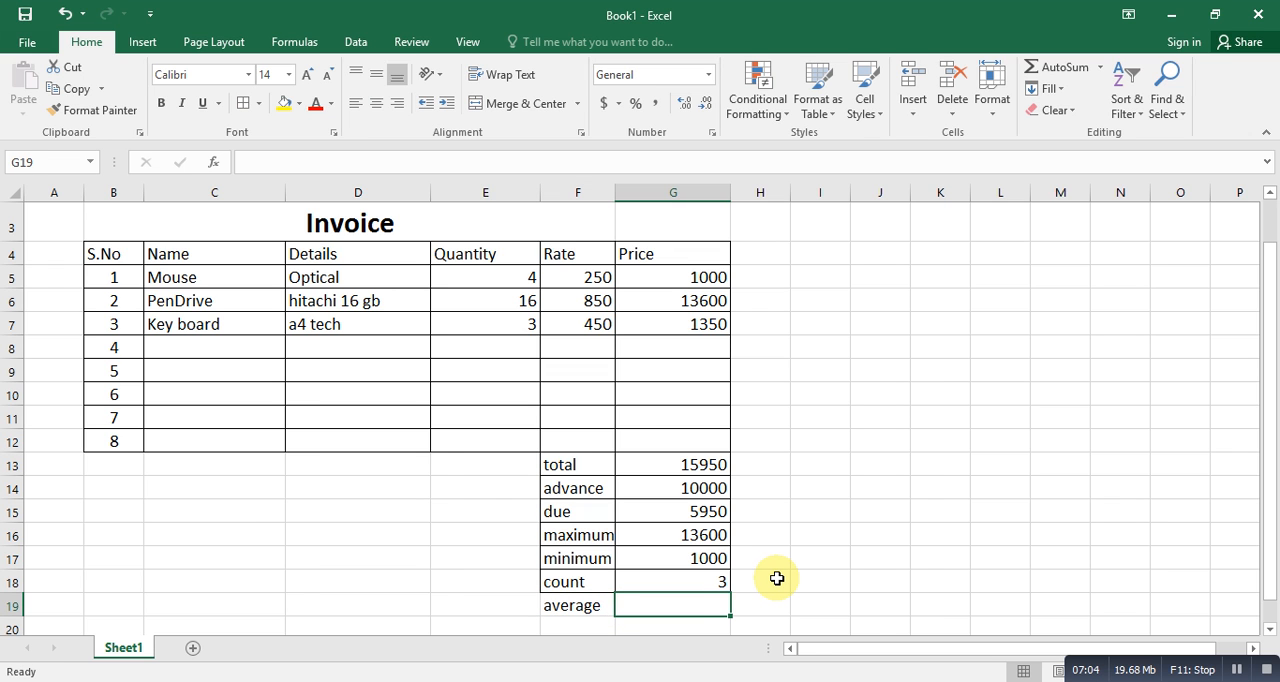
- Enter the formula =AVERAGE(G5:G7) in G19 to average the three item prices, and reselect that cell
{"action": "type", "text": "=av"}
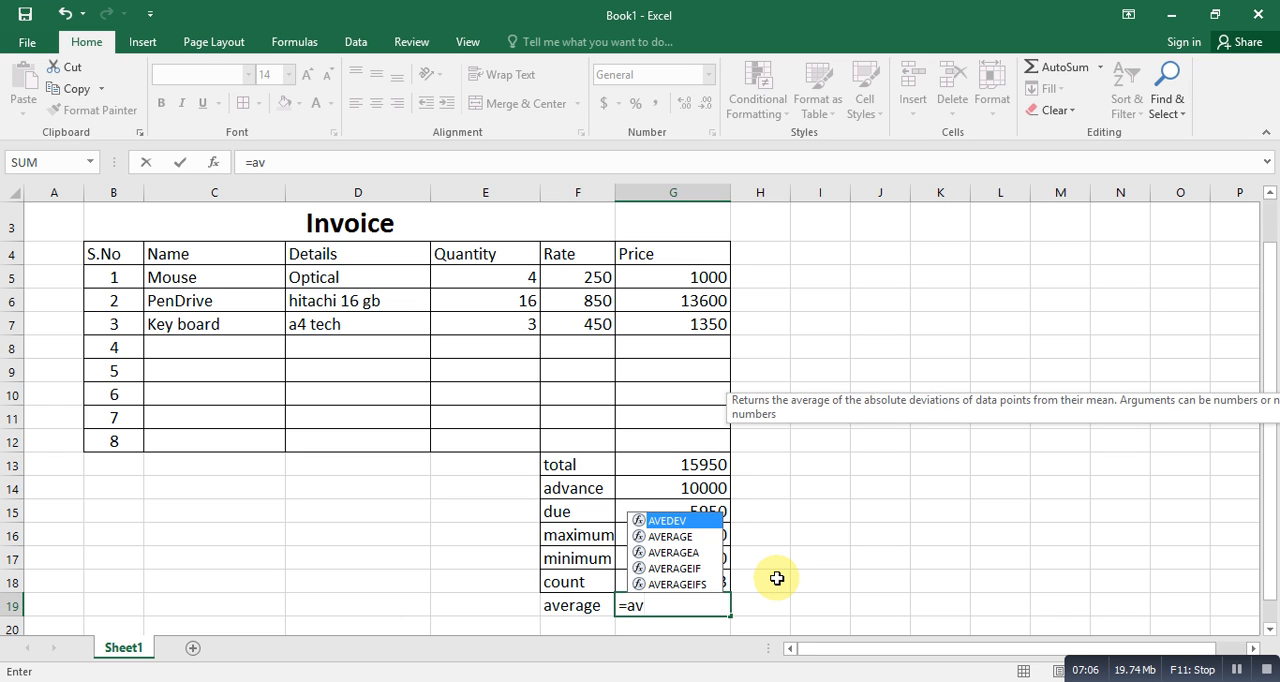
{"action": "key", "text": "Down"}
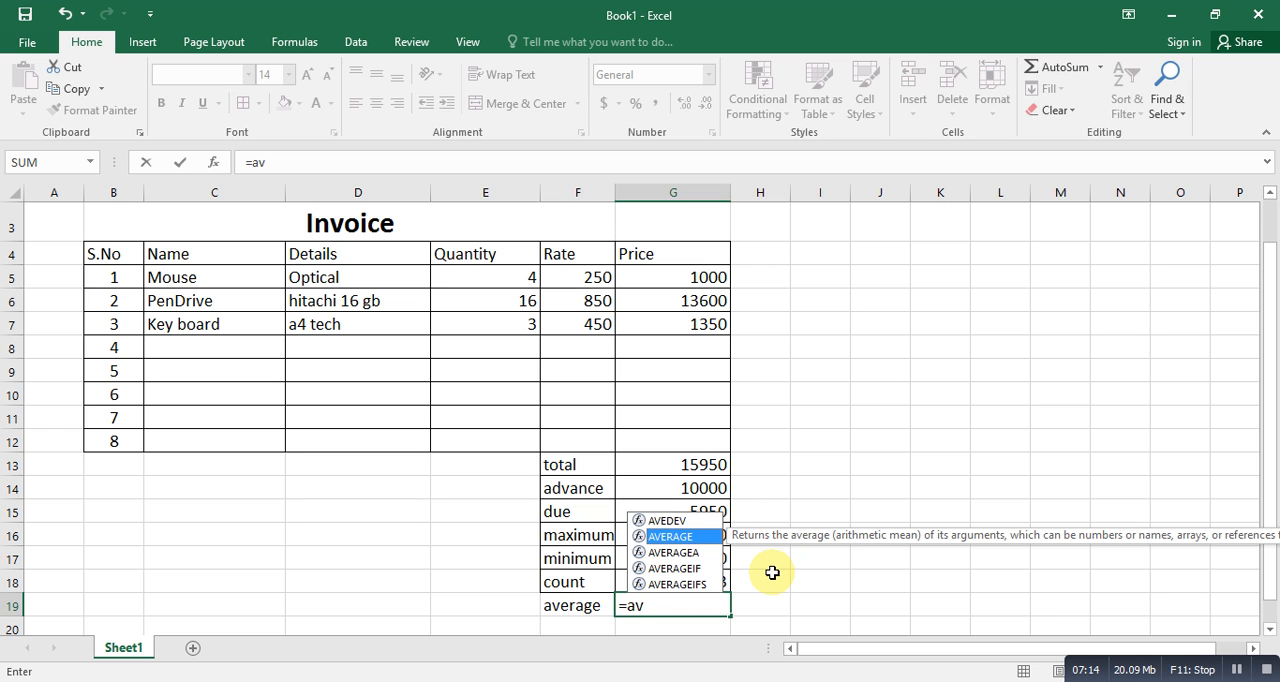
{"action": "type", "text": "e"}
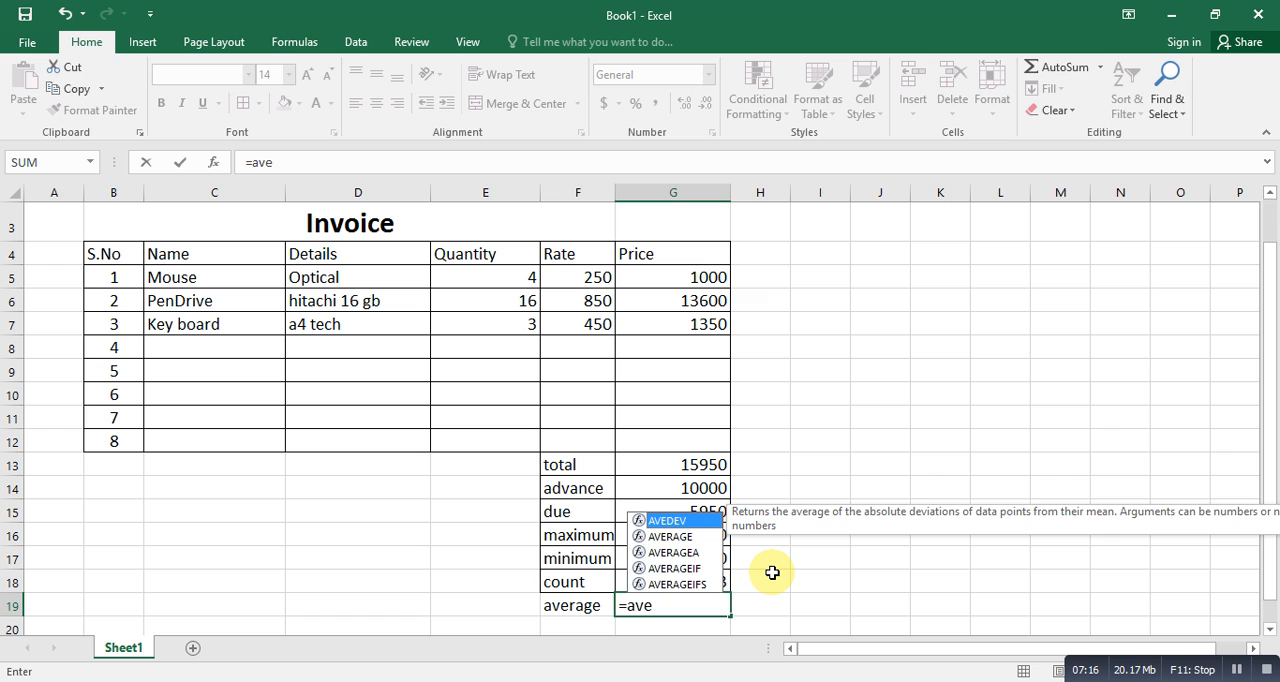
{"action": "type", "text": "rage"}
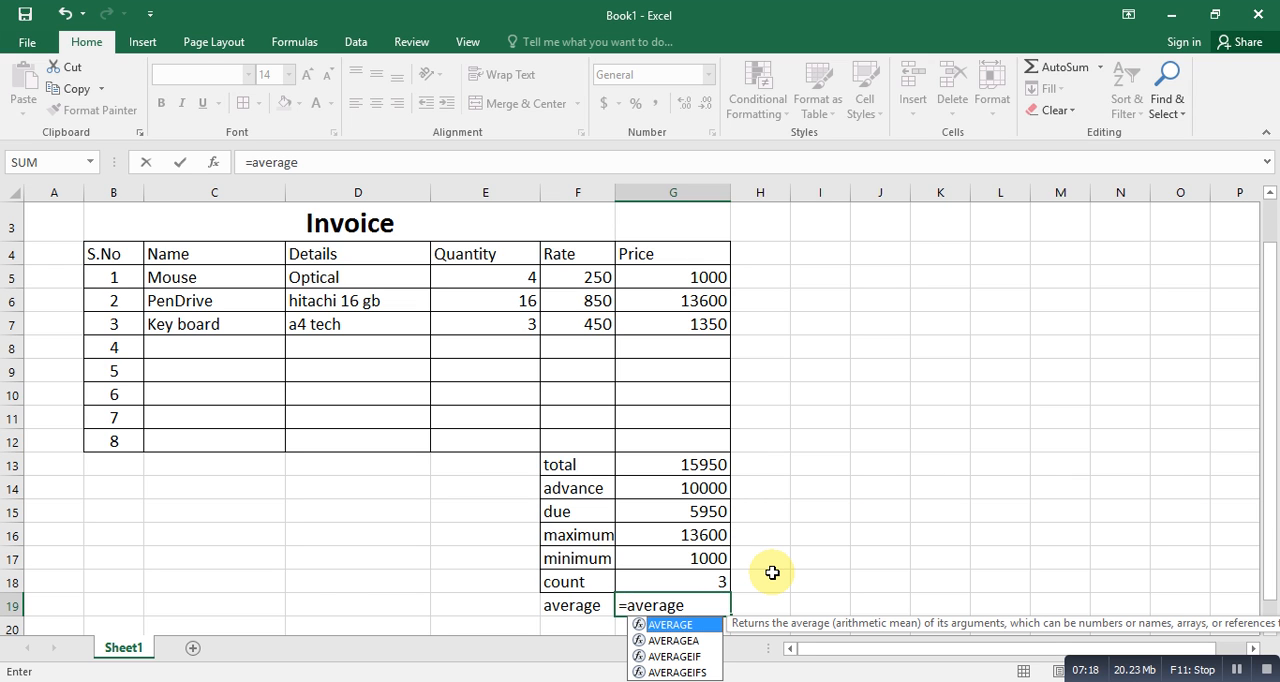
{"action": "type", "text": "("}
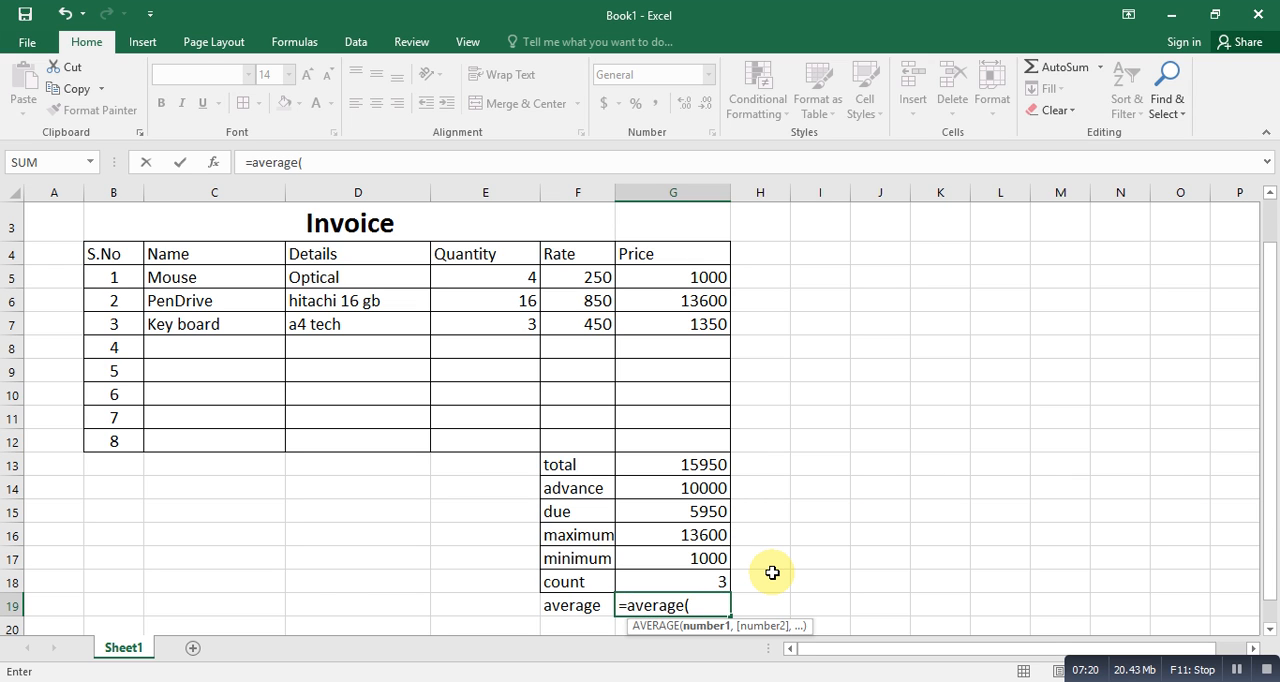
{"action": "left_click_drag", "start_coordinate": [694, 277], "coordinate": [692, 320]}
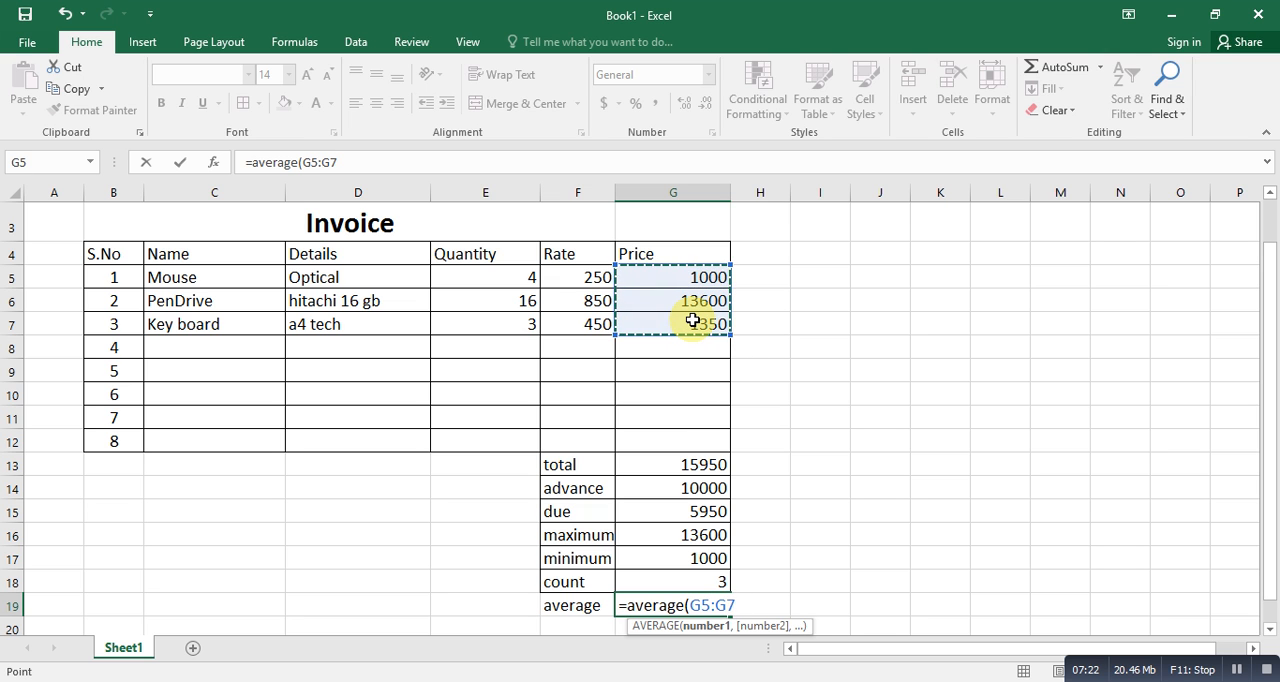
{"action": "key", "text": "Return"}
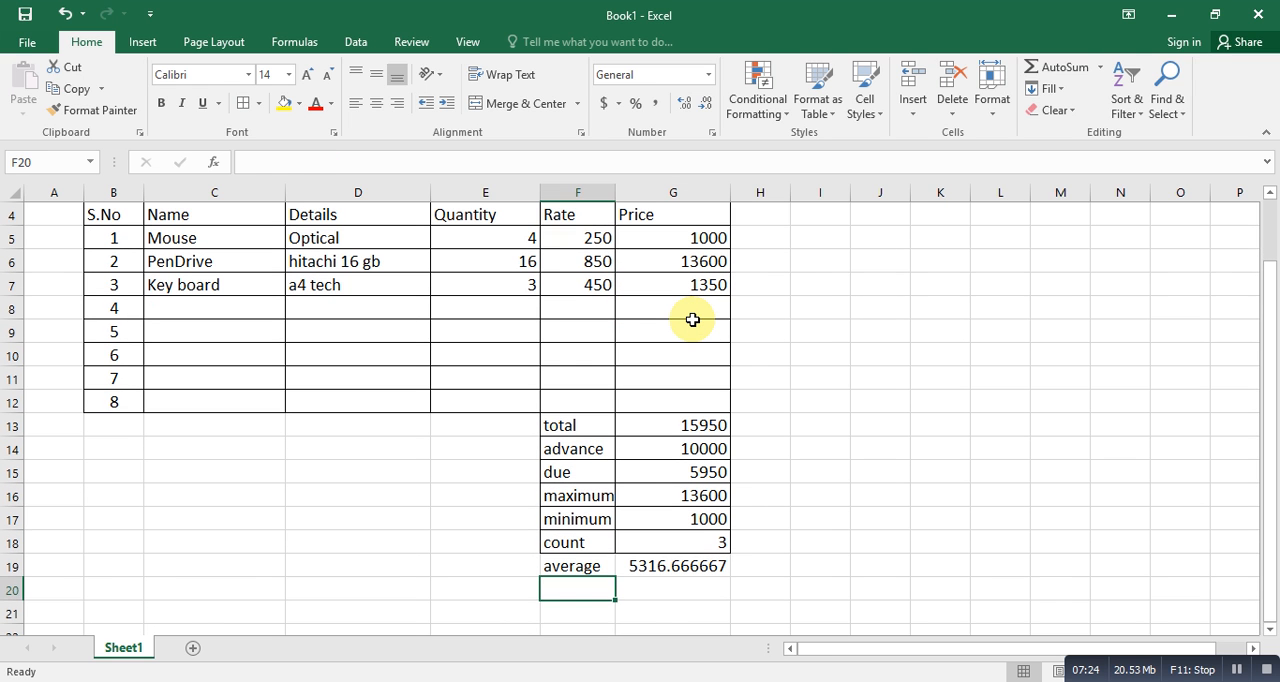
{"action": "key", "text": "Up"}
{"action": "key", "text": "Right"}
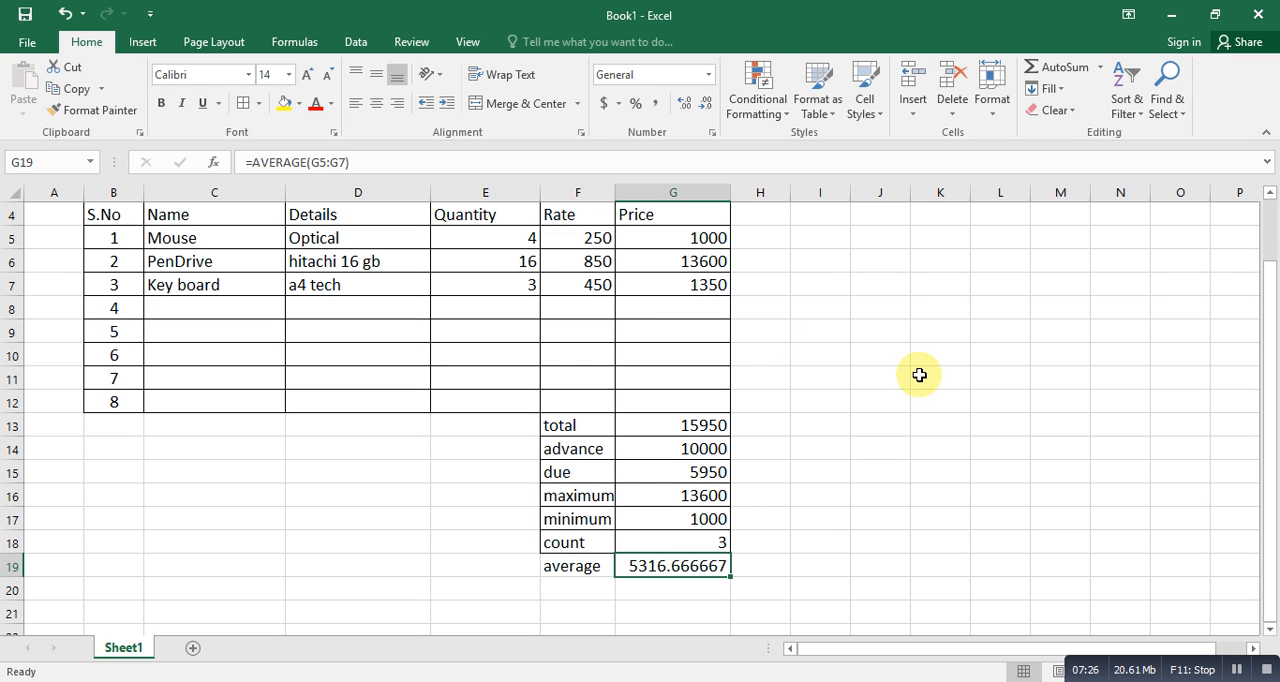
{"action": "left_click", "coordinate": [1198, 670]}
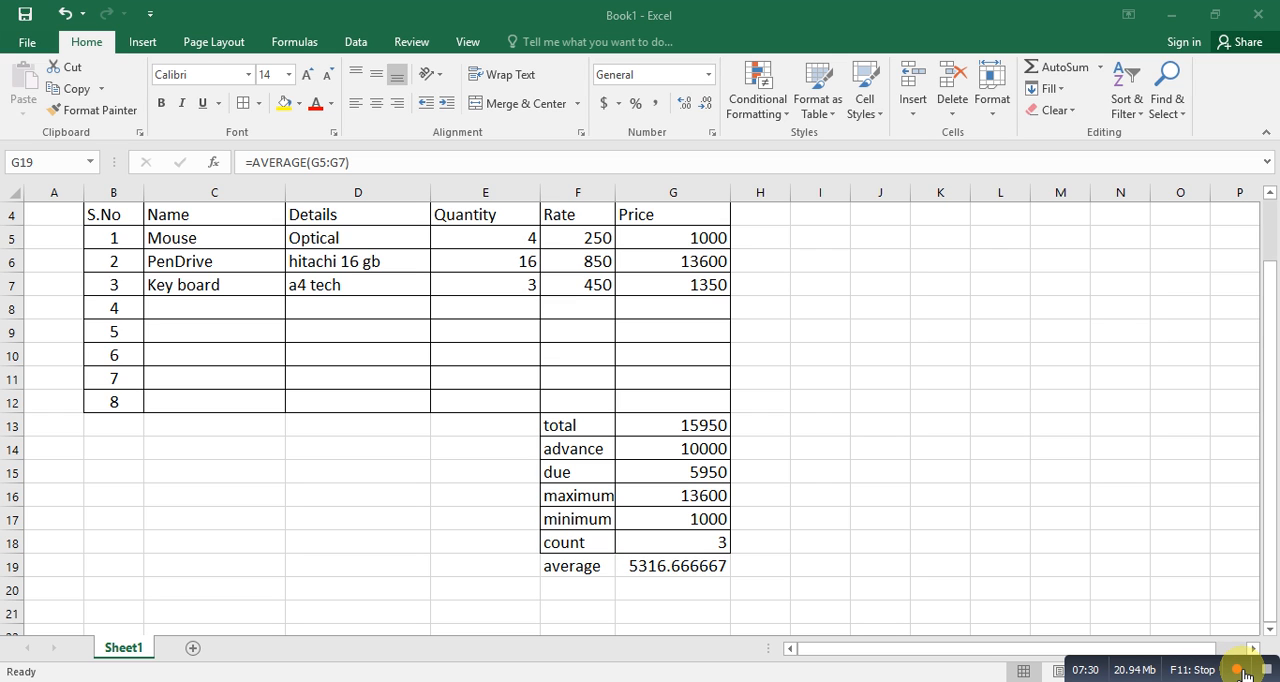